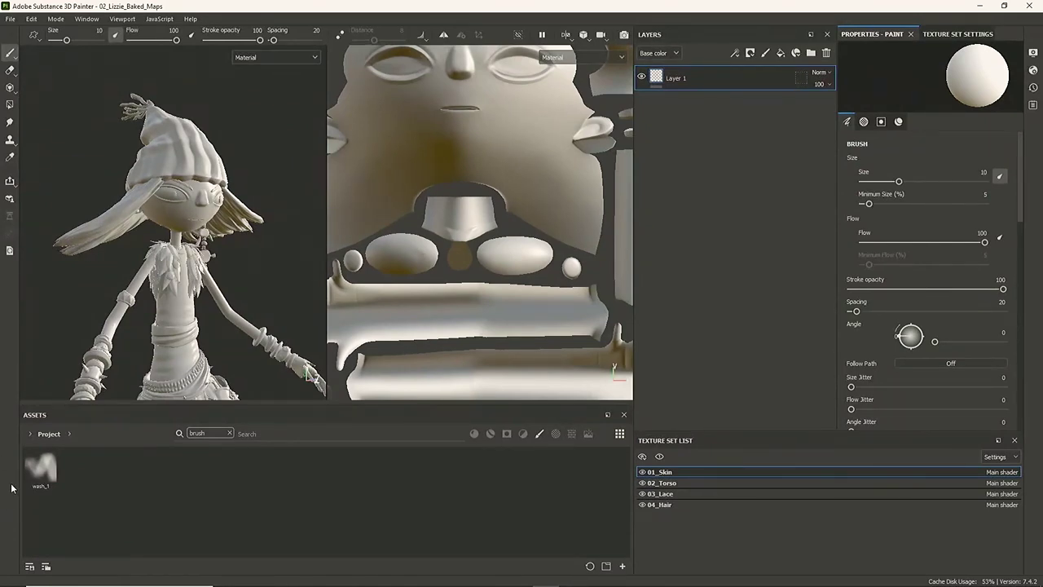
{"action": "left_click", "coordinate": [30, 433]}
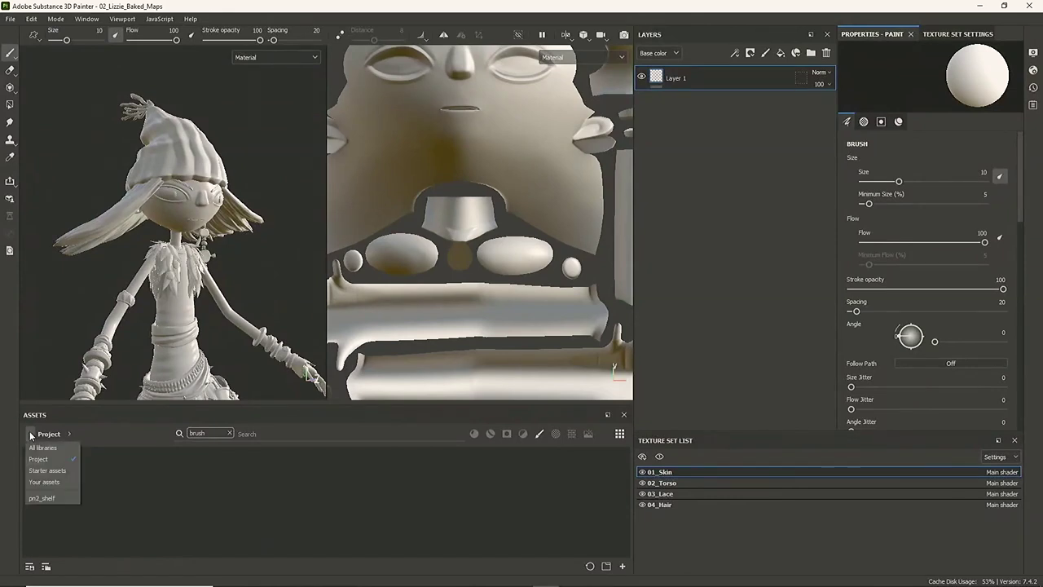
{"action": "left_click", "coordinate": [664, 365]}
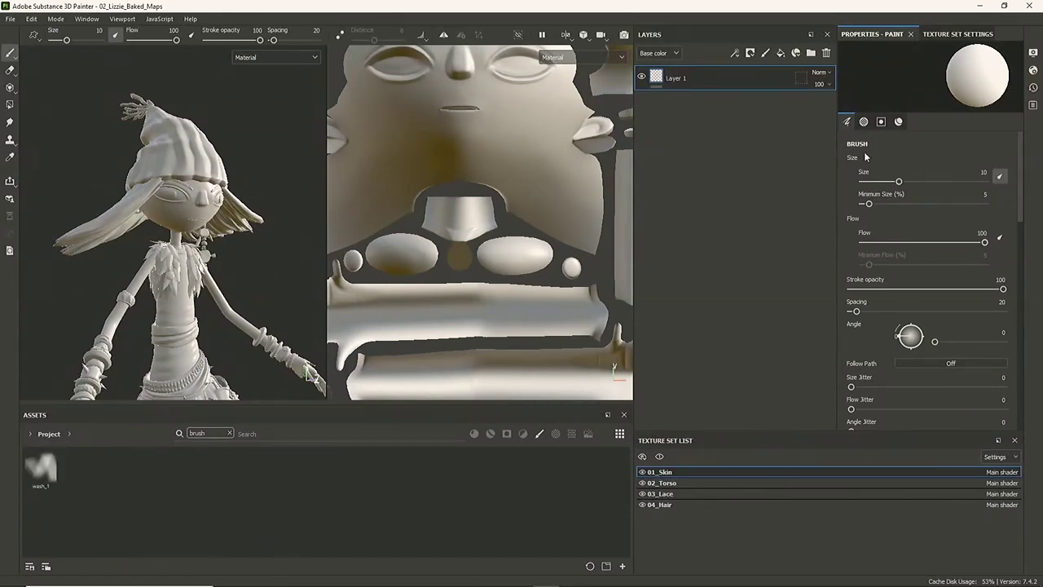
{"action": "left_click", "coordinate": [939, 36]}
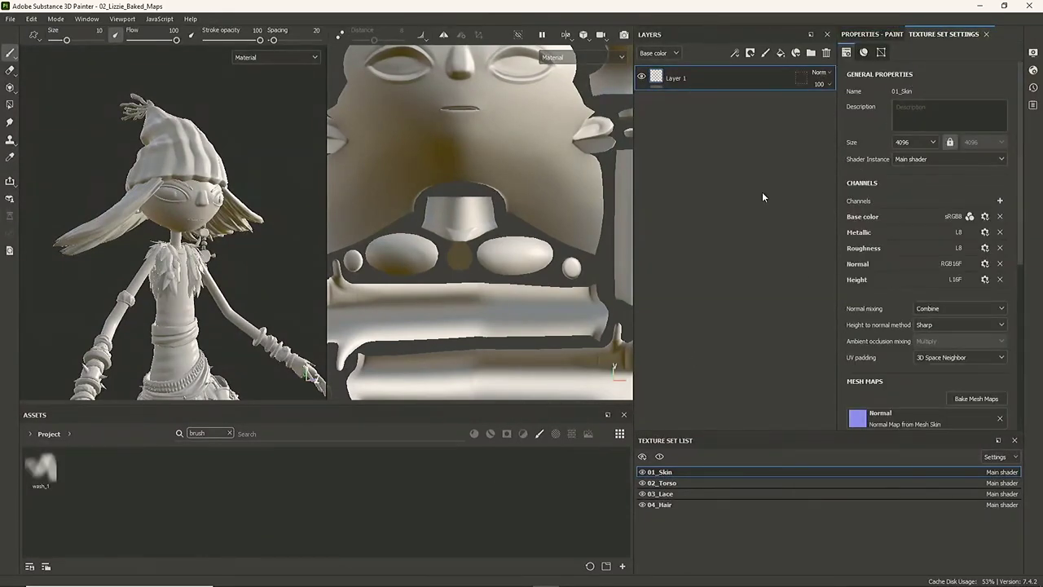
Delete the existing paint layer of the 01_Skin texture set and add a fill layer named Base
{"action": "left_click", "coordinate": [826, 53]}
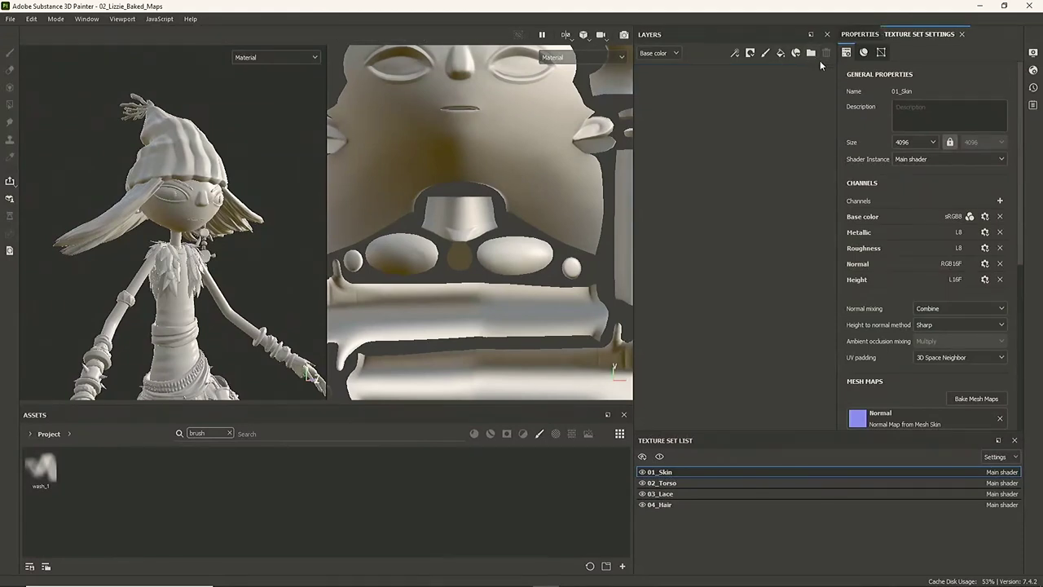
{"action": "left_click", "coordinate": [781, 53]}
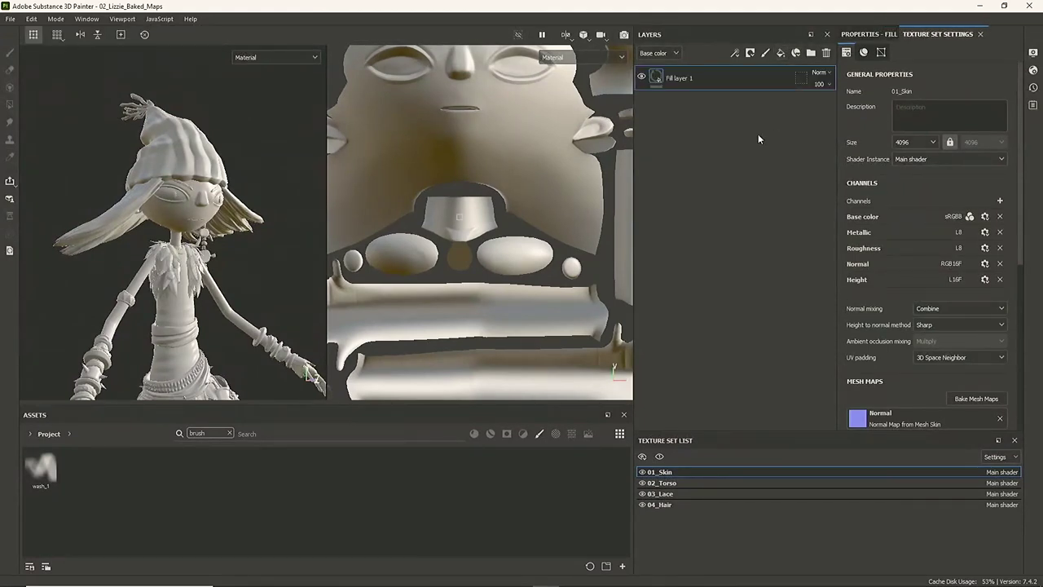
{"action": "double_click", "coordinate": [683, 79]}
{"action": "type", "text": "Ba"}
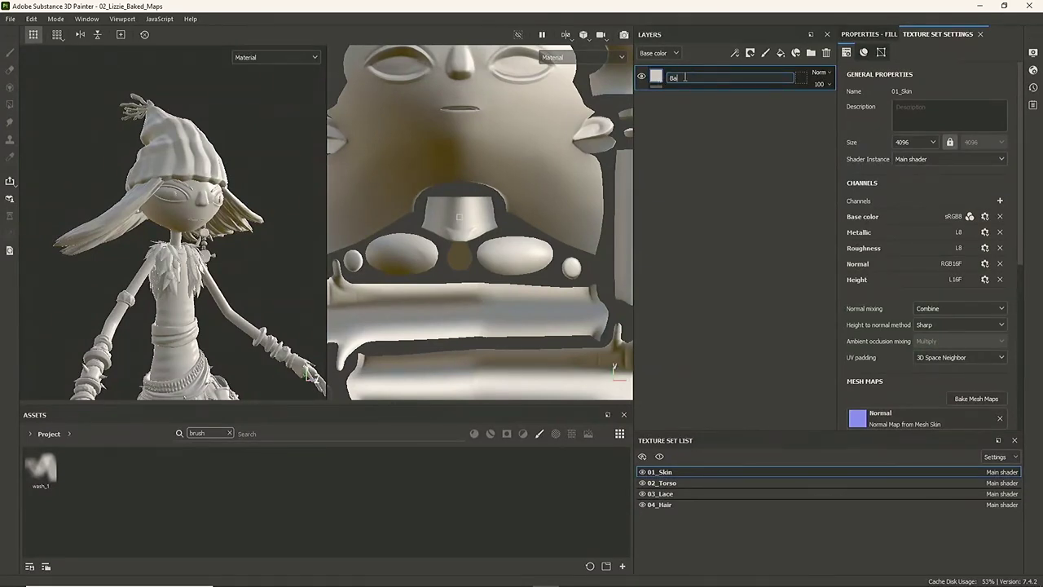
{"action": "type", "text": "se"}
{"action": "key", "text": "Return"}
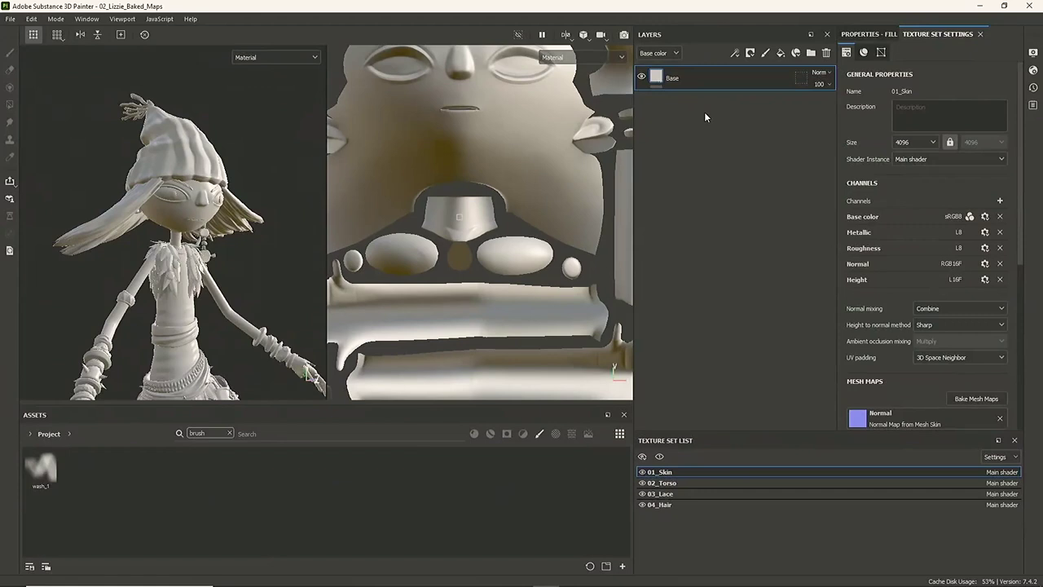
Raise the Base fill layer's roughness to about 0.89
{"action": "left_click", "coordinate": [867, 37]}
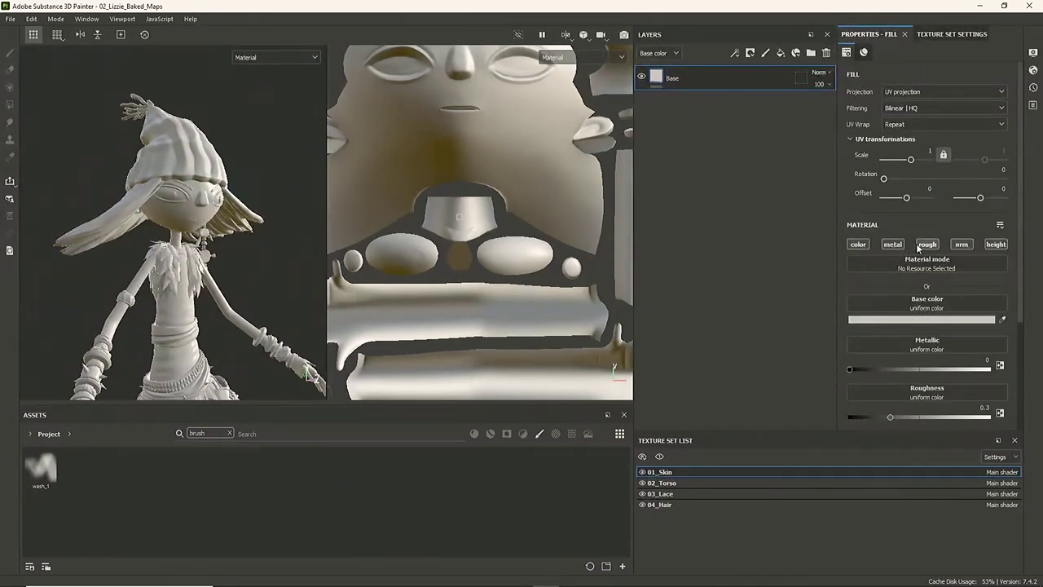
{"action": "scroll", "coordinate": [911, 259], "scroll_direction": "down", "scroll_amount": 1}
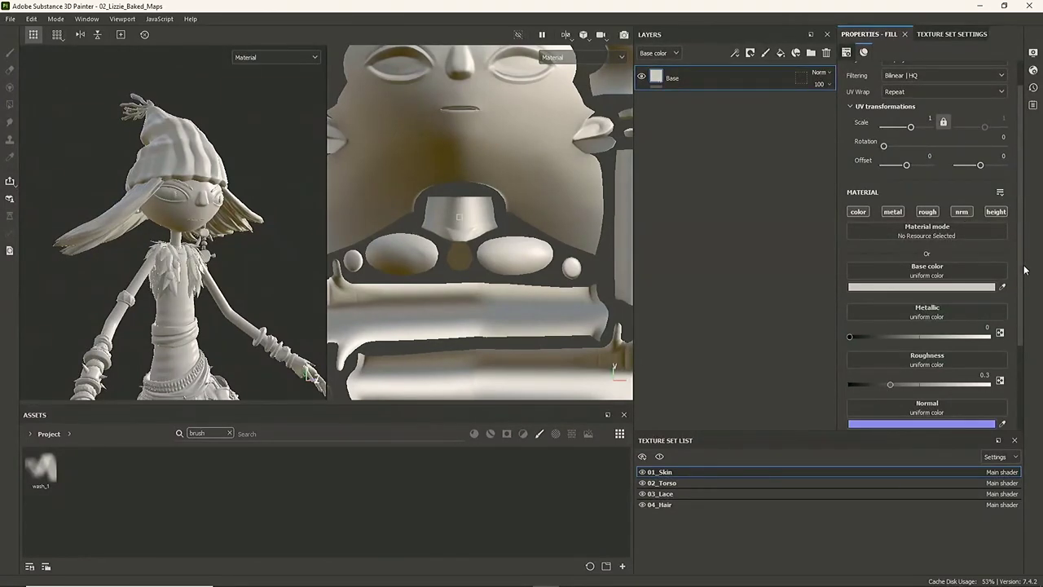
{"action": "left_click_drag", "start_coordinate": [1025, 258], "coordinate": [1031, 340]}
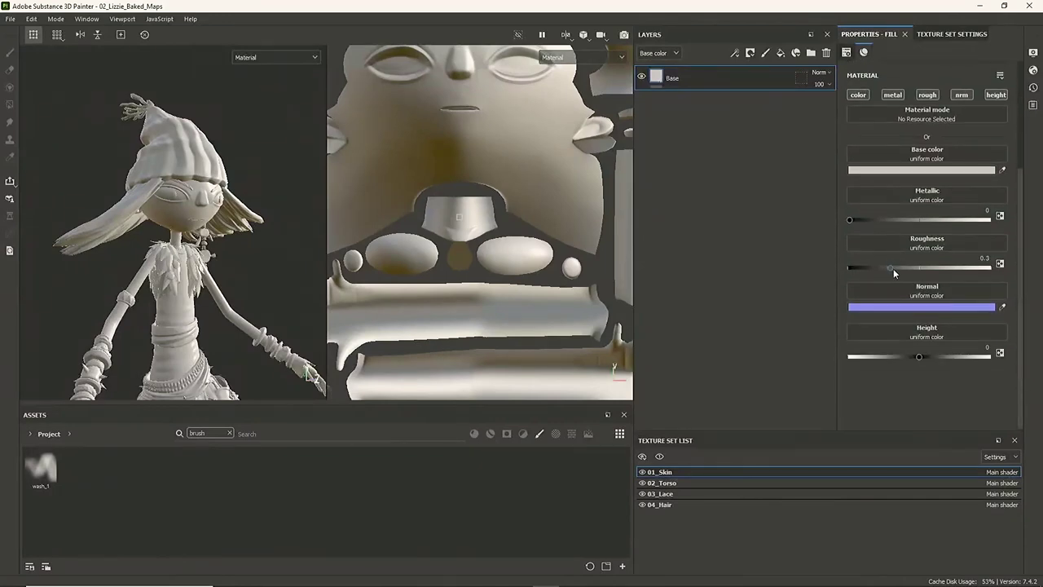
{"action": "left_click_drag", "start_coordinate": [893, 267], "coordinate": [975, 283]}
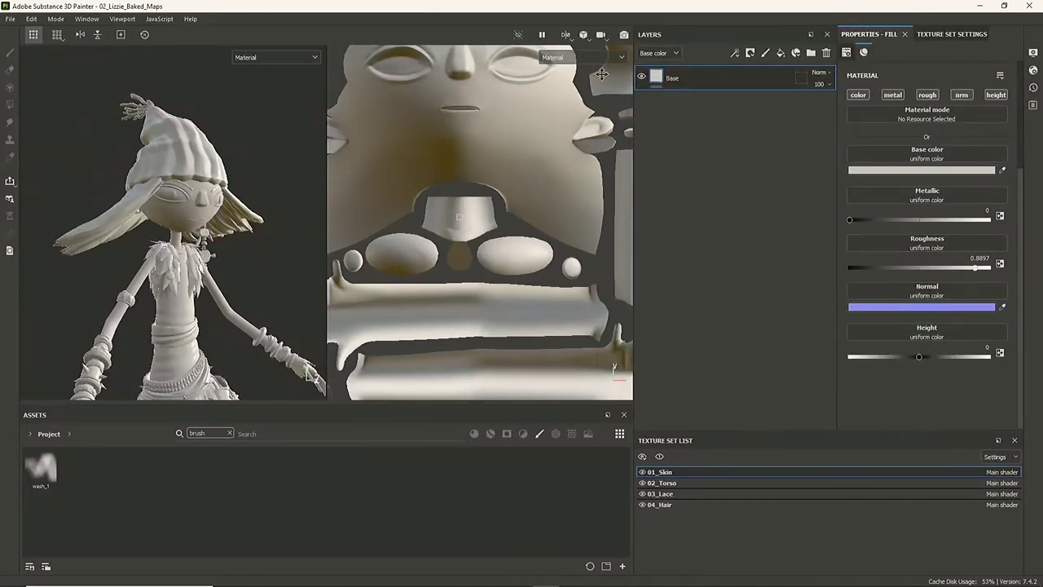
Set the Base layer's base color to a muted light blue, hex 5193AA
{"action": "left_click", "coordinate": [943, 171]}
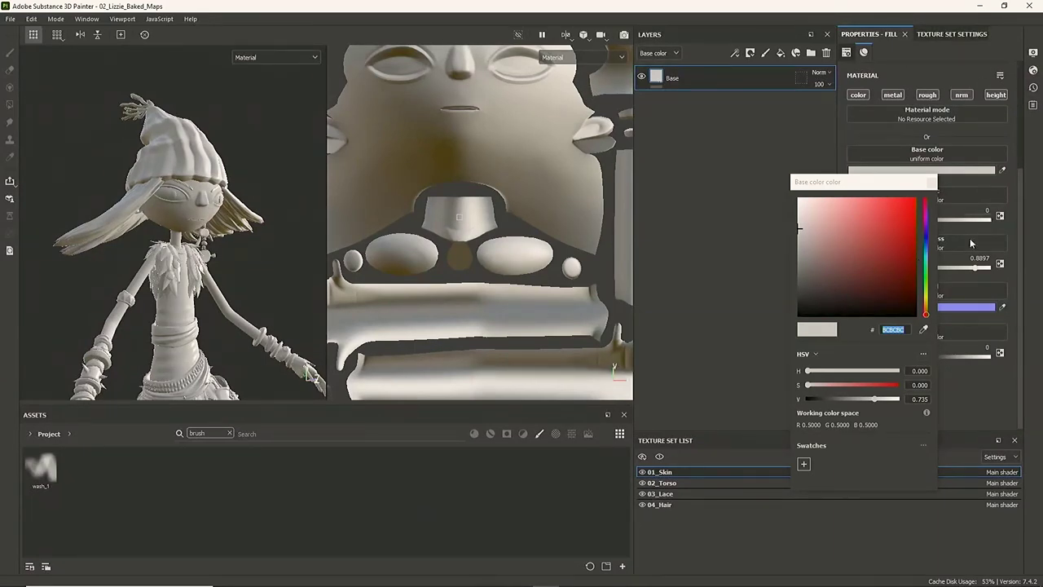
{"action": "left_click_drag", "start_coordinate": [923, 233], "coordinate": [860, 236]}
{"action": "left_click", "coordinate": [904, 247]}
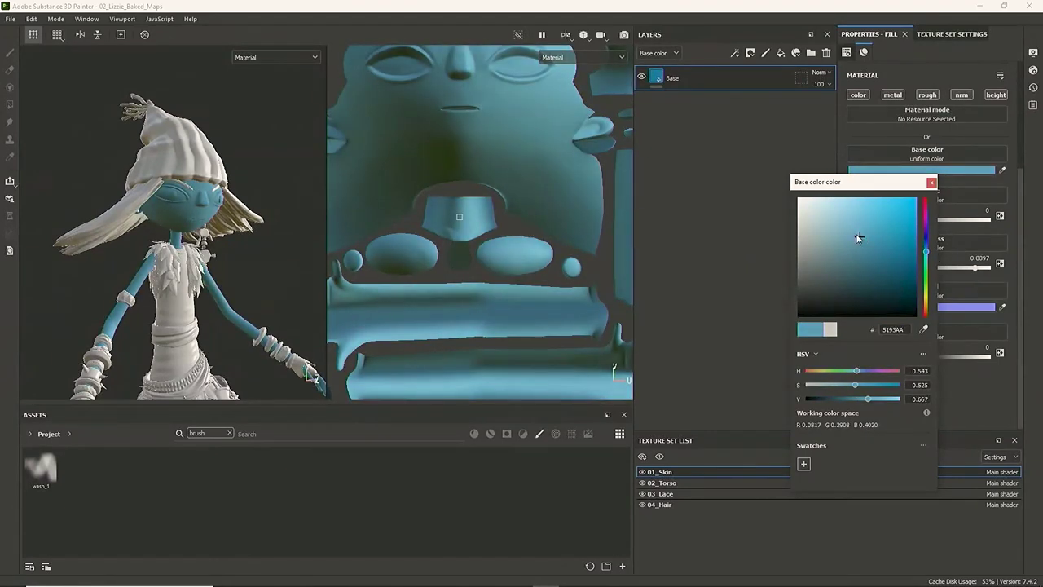
{"action": "left_click", "coordinate": [931, 182]}
Add a fill layer above Base and disable its height, normal, roughness and metallic channels, leaving only color
{"action": "left_click", "coordinate": [781, 53]}
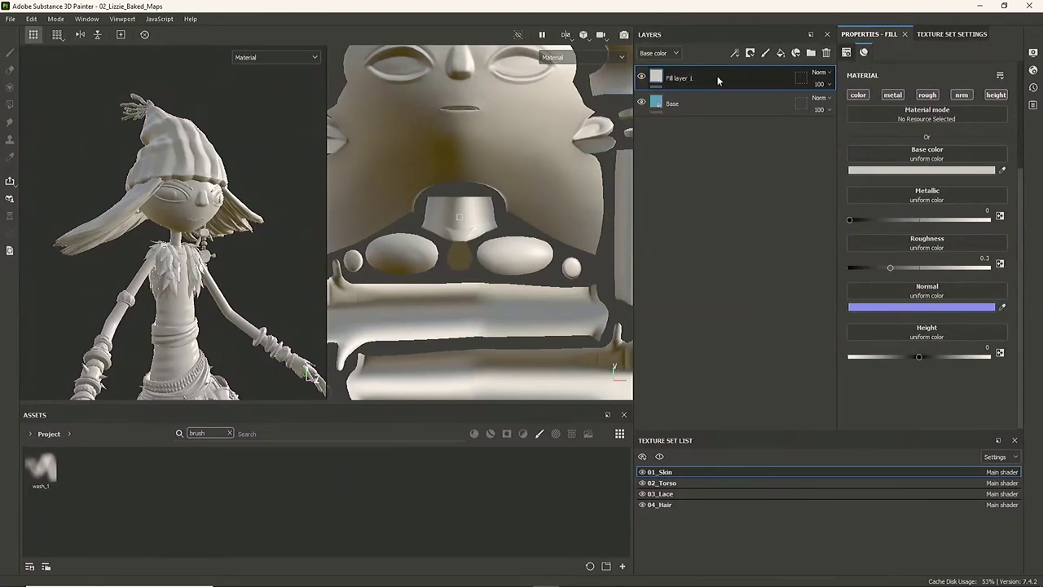
{"action": "left_click", "coordinate": [992, 97]}
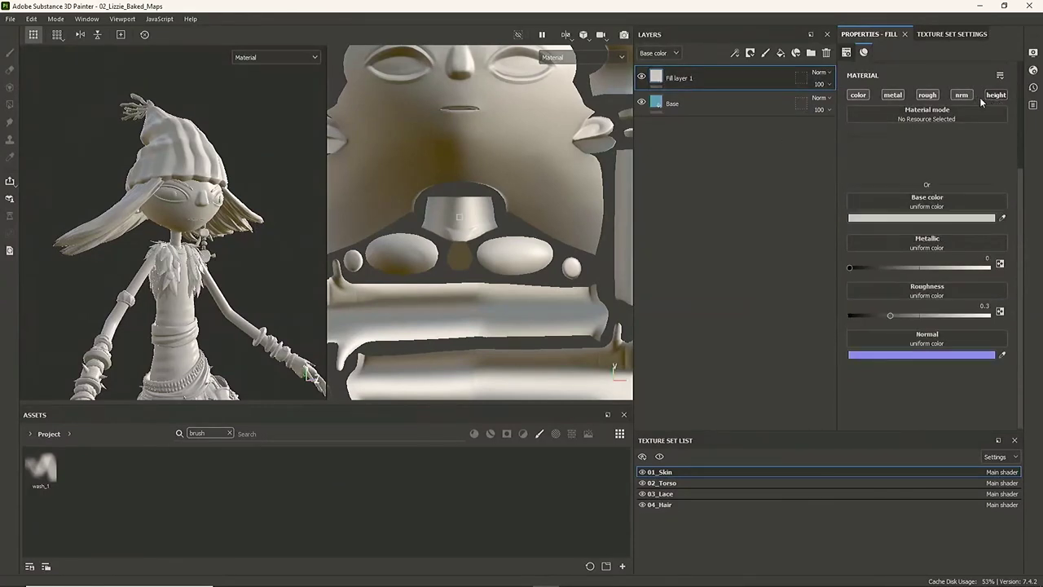
{"action": "left_click", "coordinate": [961, 95]}
{"action": "left_click", "coordinate": [929, 94]}
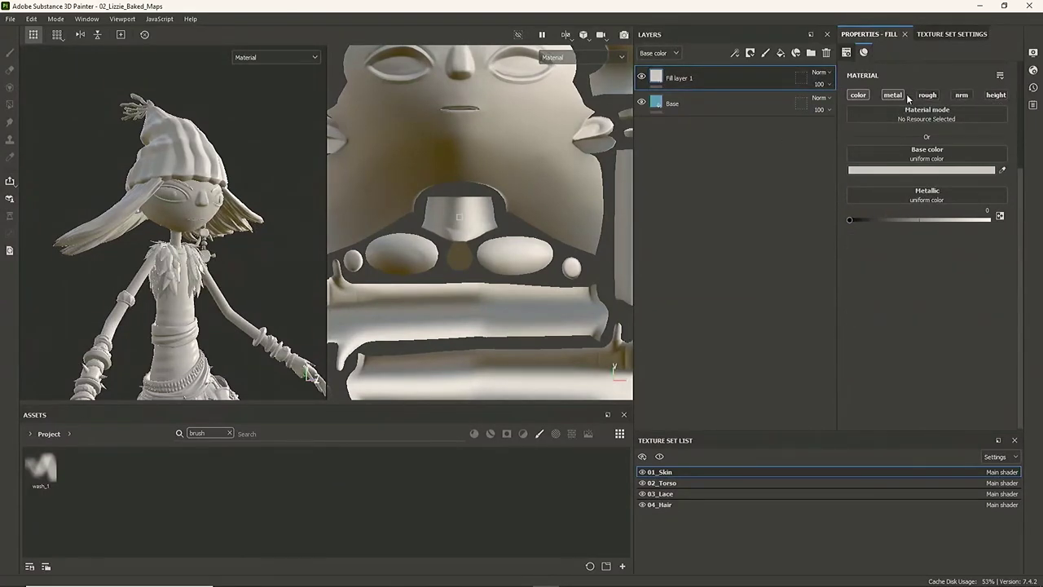
{"action": "left_click", "coordinate": [892, 95]}
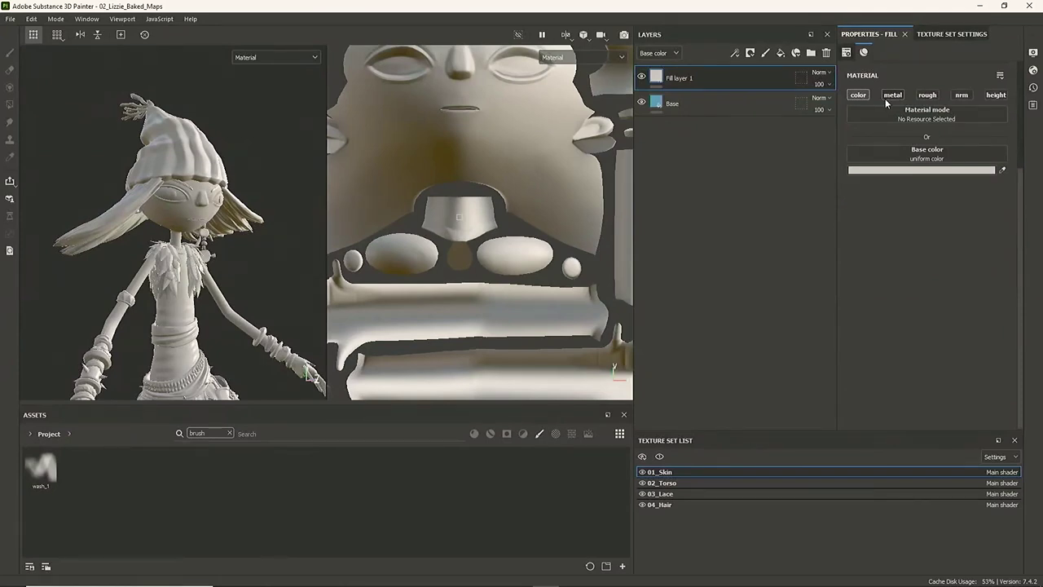
Add a bitmap mask to the new fill layer using the Ambient Occlusion Map from Mesh Skin
{"action": "right_click", "coordinate": [661, 74]}
{"action": "left_click", "coordinate": [737, 101]}
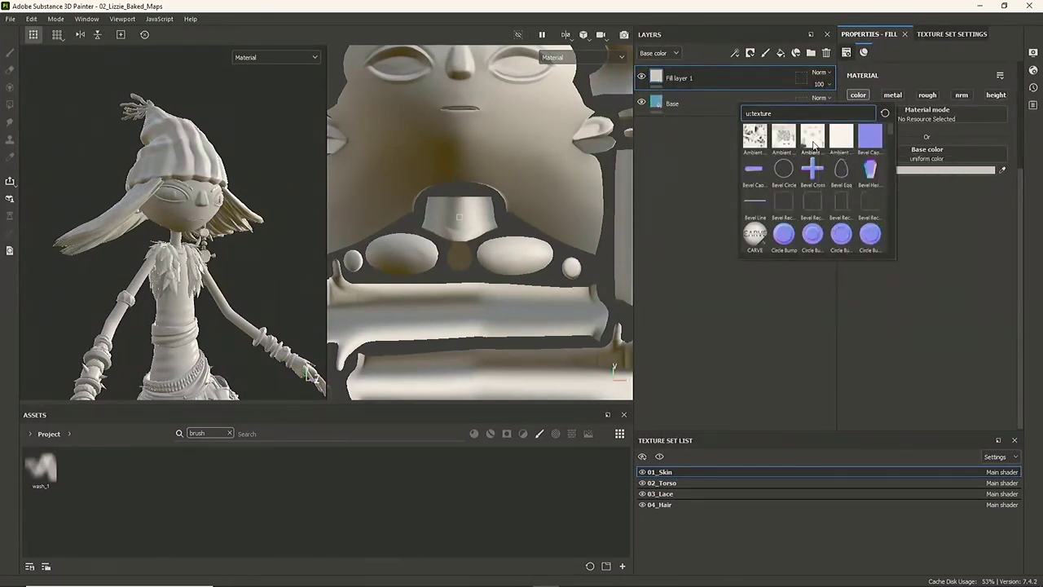
{"action": "left_click", "coordinate": [817, 147]}
Add a Levels effect and a Blur filter above the ambient occlusion fill in the layer's mask
{"action": "left_click", "coordinate": [739, 97]}
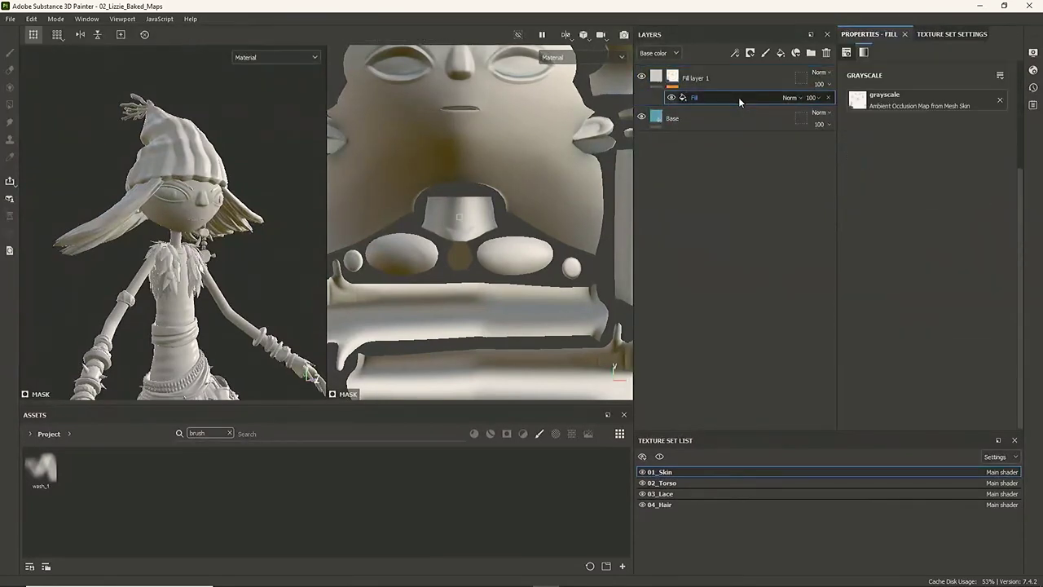
{"action": "right_click", "coordinate": [738, 98]}
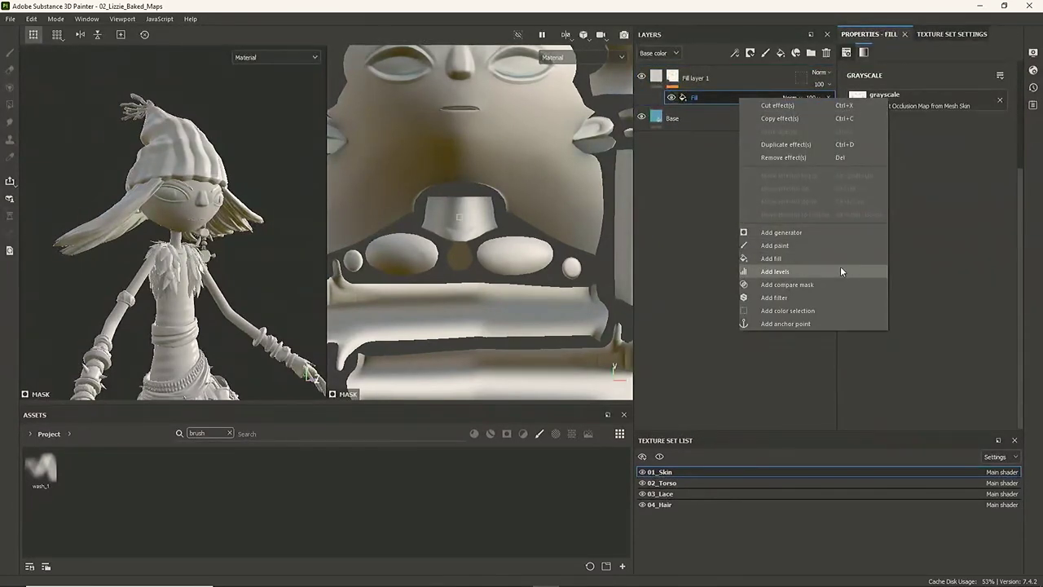
{"action": "left_click", "coordinate": [841, 267]}
{"action": "right_click", "coordinate": [731, 100]}
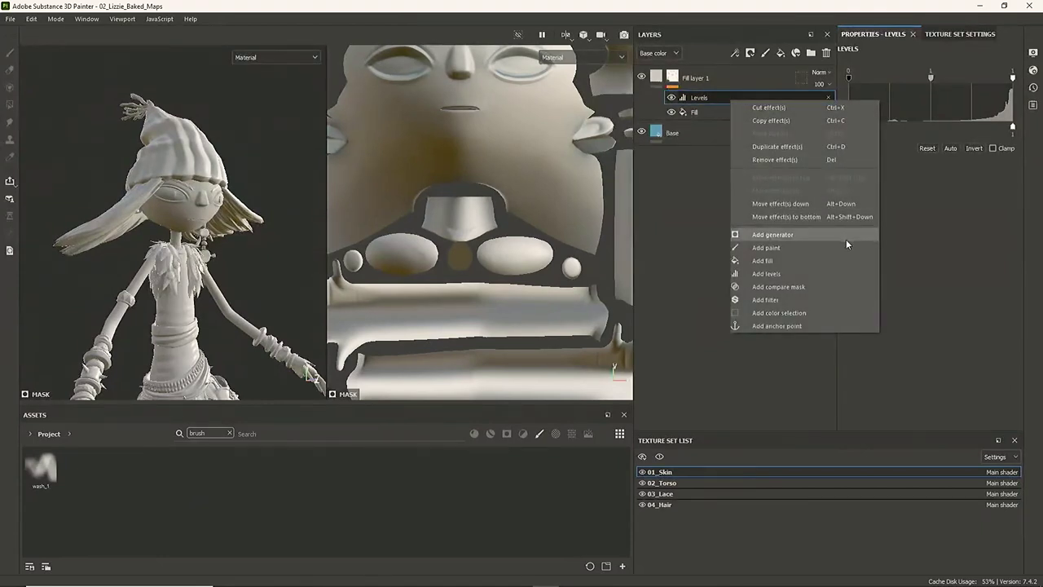
{"action": "left_click", "coordinate": [842, 297]}
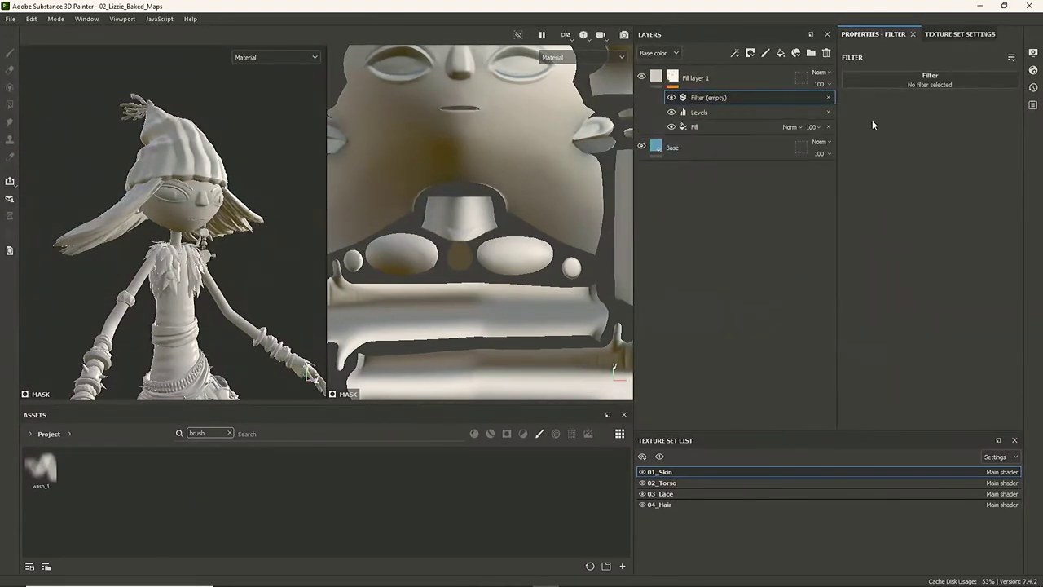
{"action": "left_click", "coordinate": [930, 79]}
{"action": "left_click", "coordinate": [1018, 126]}
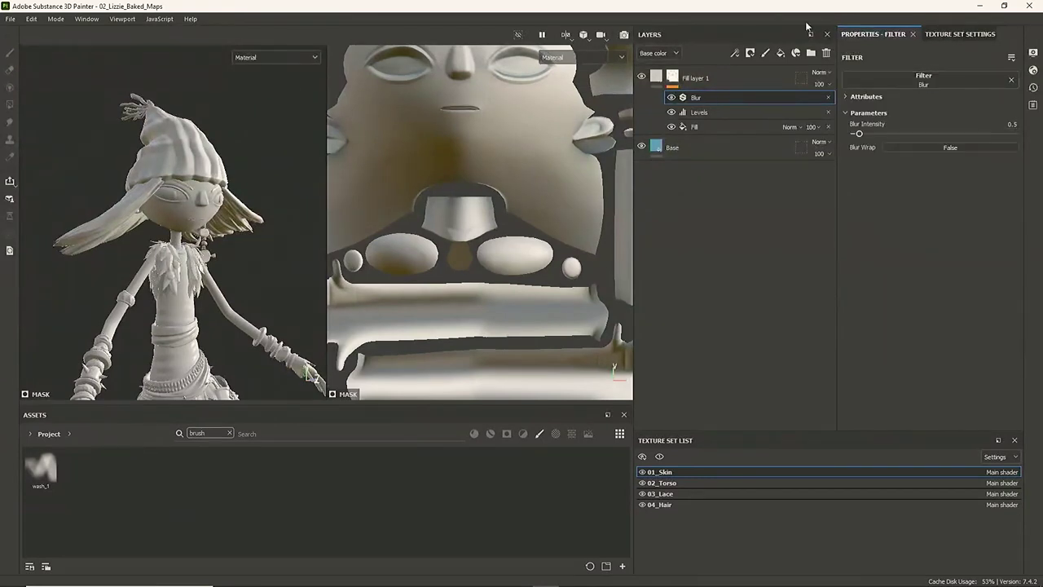
Rename the masked fill layer as AO
{"action": "double_click", "coordinate": [696, 78]}
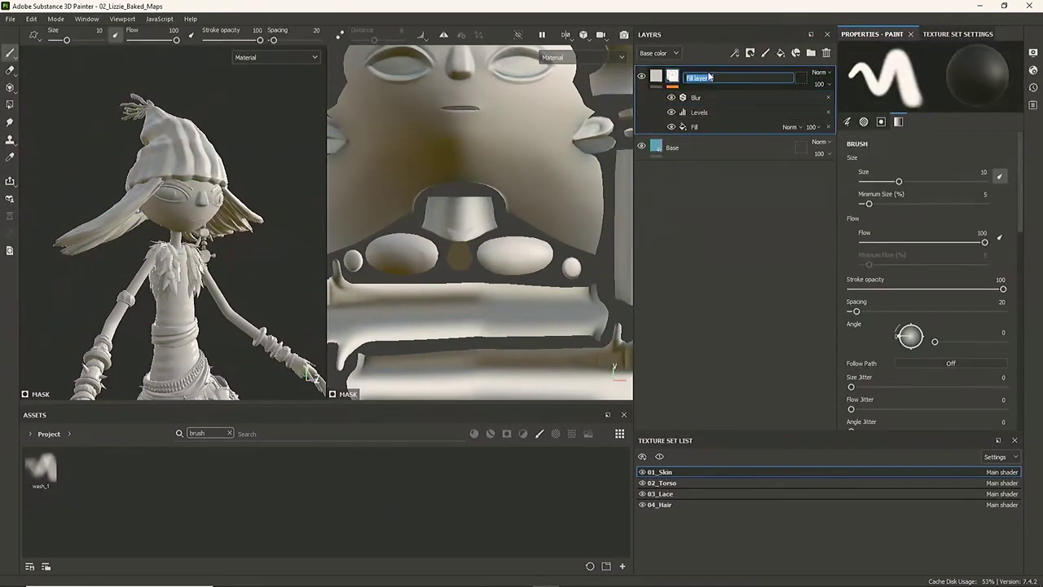
{"action": "type", "text": "AO"}
{"action": "left_click", "coordinate": [717, 212]}
Set the AO layer's base color to a deep blue, hex 1B27A5
{"action": "left_click", "coordinate": [655, 80]}
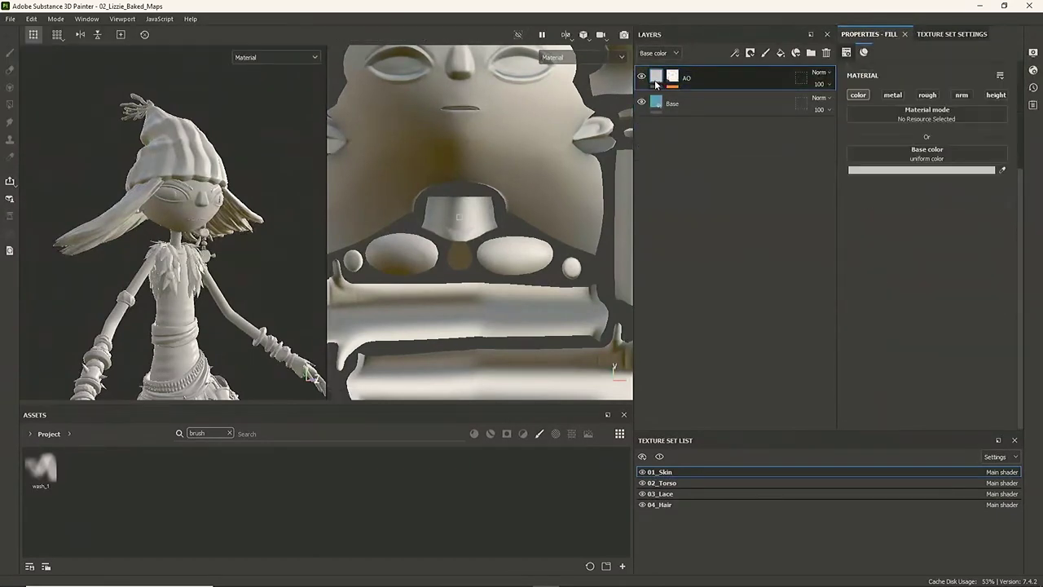
{"action": "left_click", "coordinate": [901, 171]}
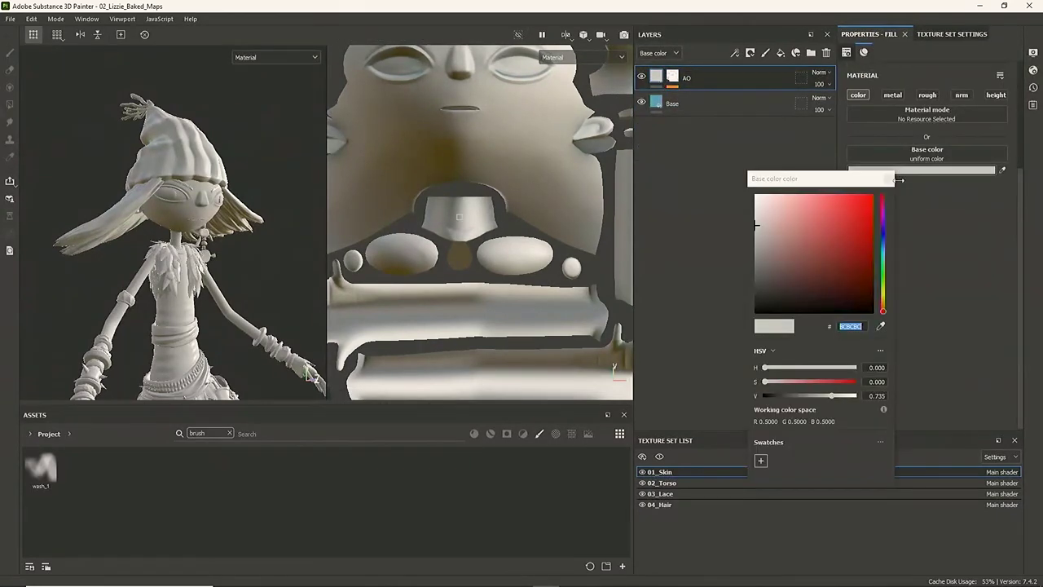
{"action": "left_click_drag", "start_coordinate": [848, 225], "coordinate": [863, 242]}
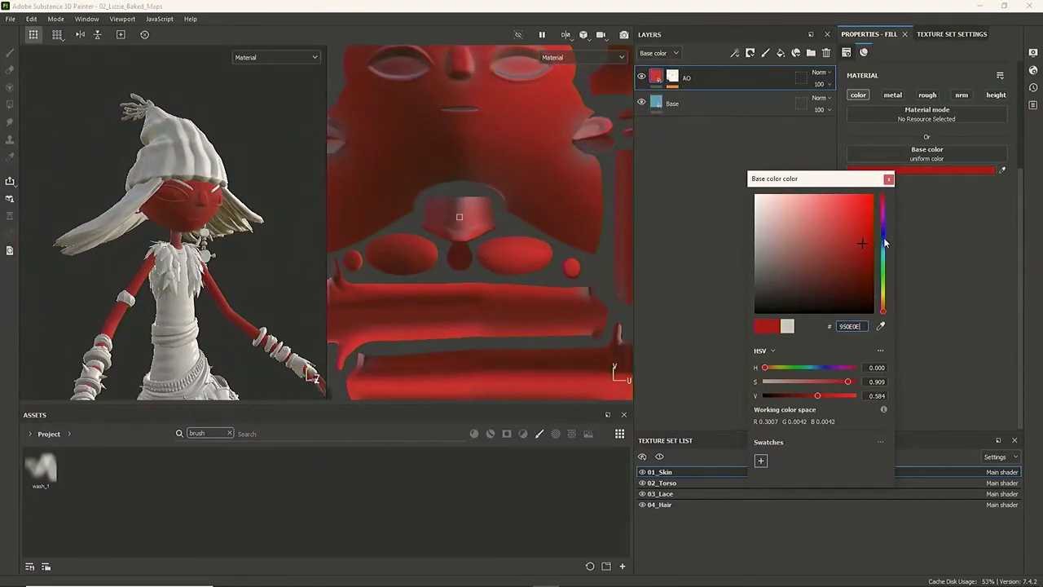
{"action": "left_click", "coordinate": [883, 237]}
{"action": "left_click_drag", "start_coordinate": [865, 232], "coordinate": [854, 236]}
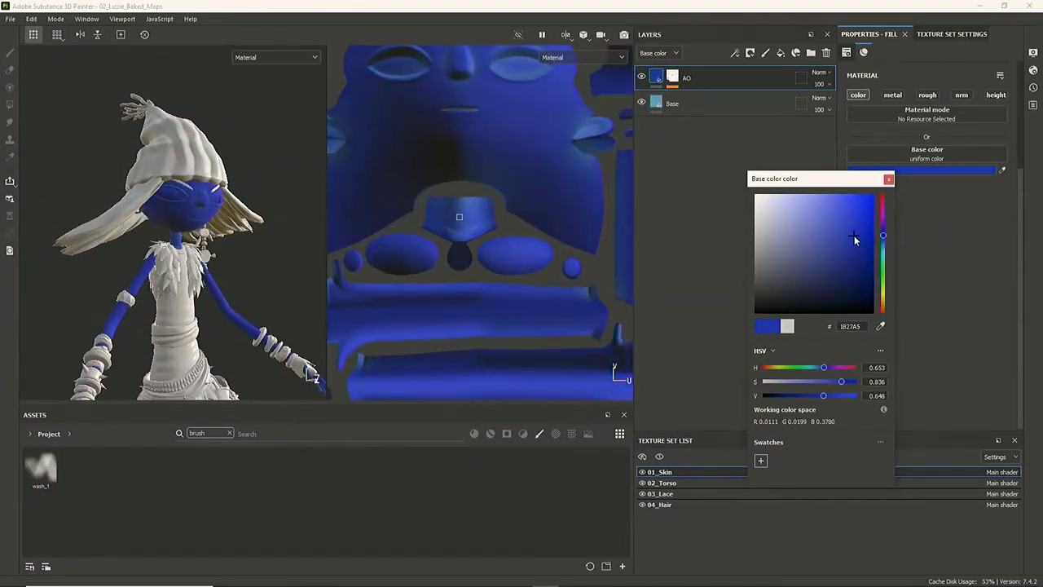
{"action": "left_click", "coordinate": [889, 179]}
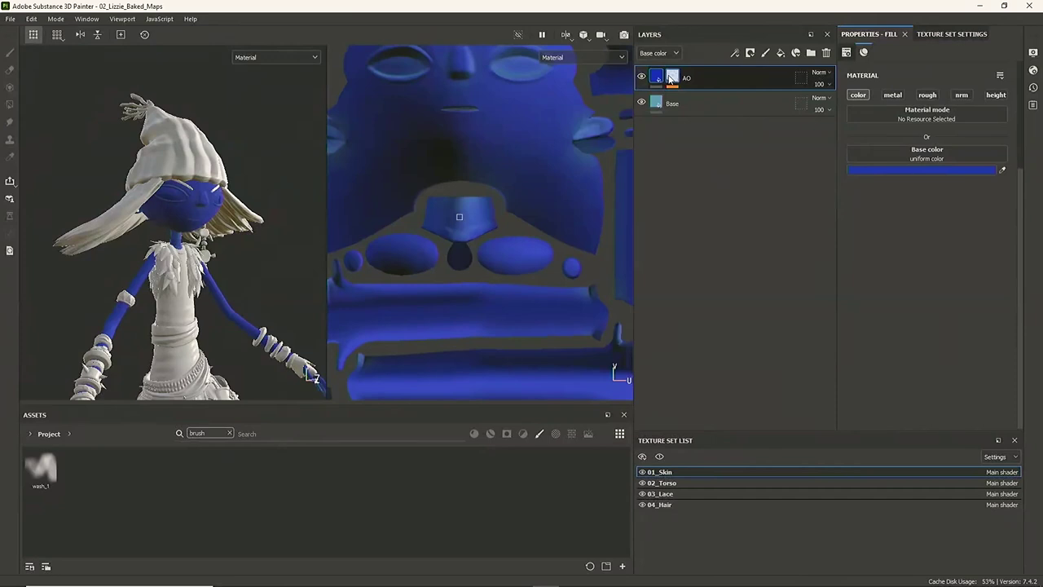
Duplicate the AO layer and rename the upper copy as highlight
{"action": "mouse_move", "coordinate": [660, 76]}
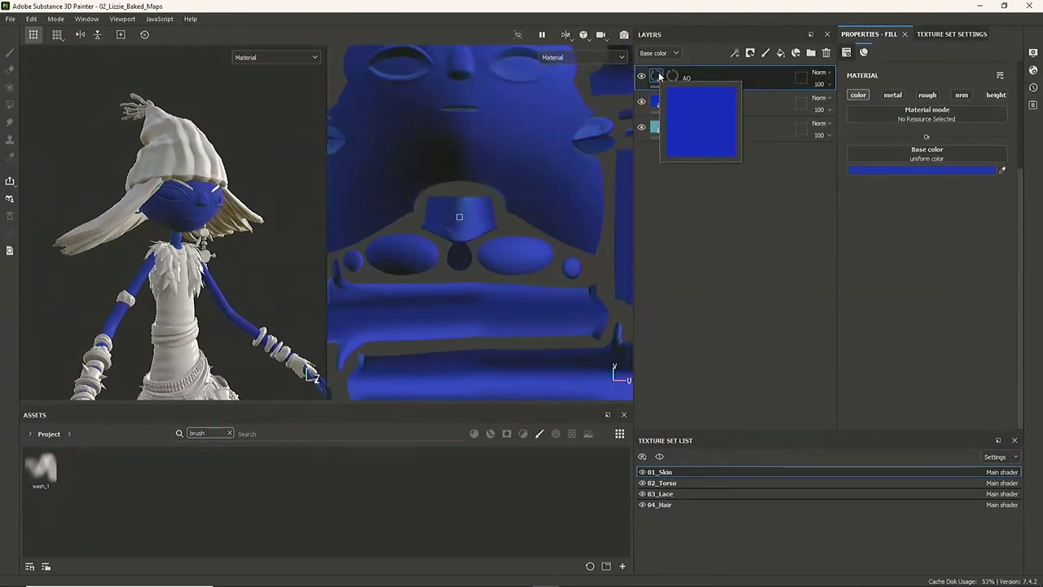
{"action": "key", "text": "ctrl+d"}
{"action": "double_click", "coordinate": [686, 82]}
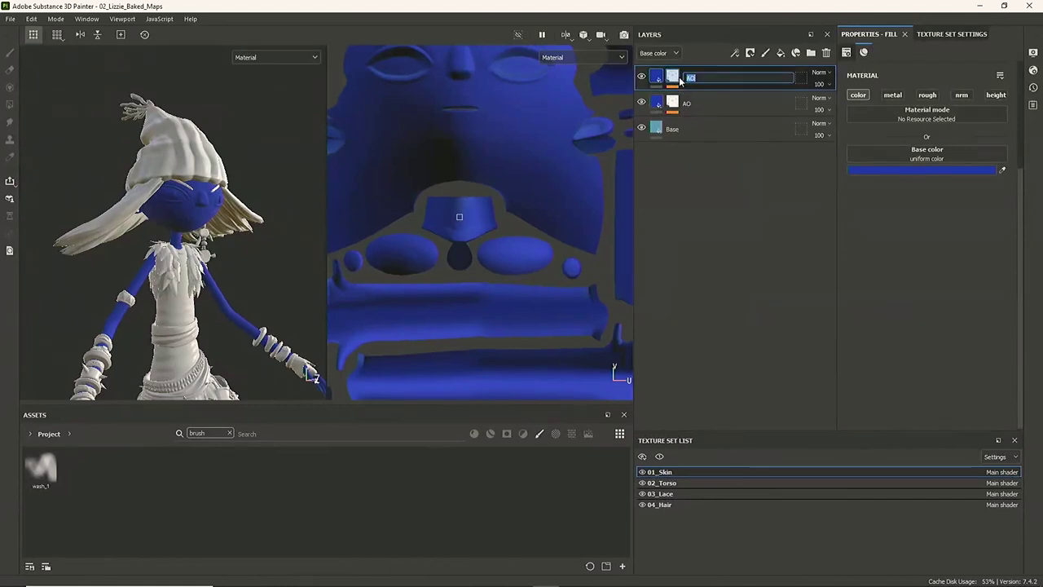
{"action": "type", "text": "Li"}
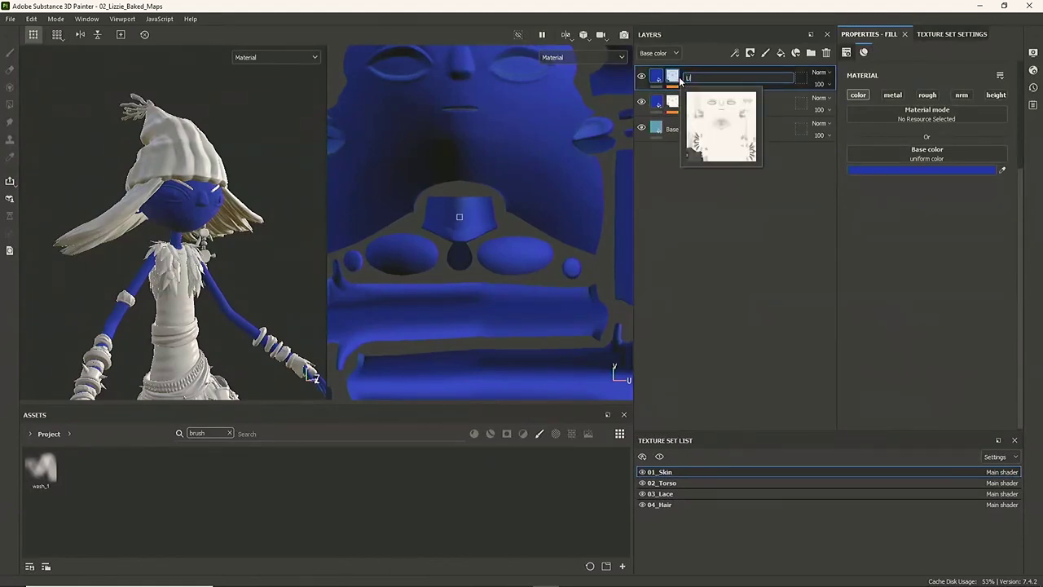
{"action": "key", "text": "BackSpace"}
{"action": "type", "text": "highlight"}
{"action": "key", "text": "Return"}
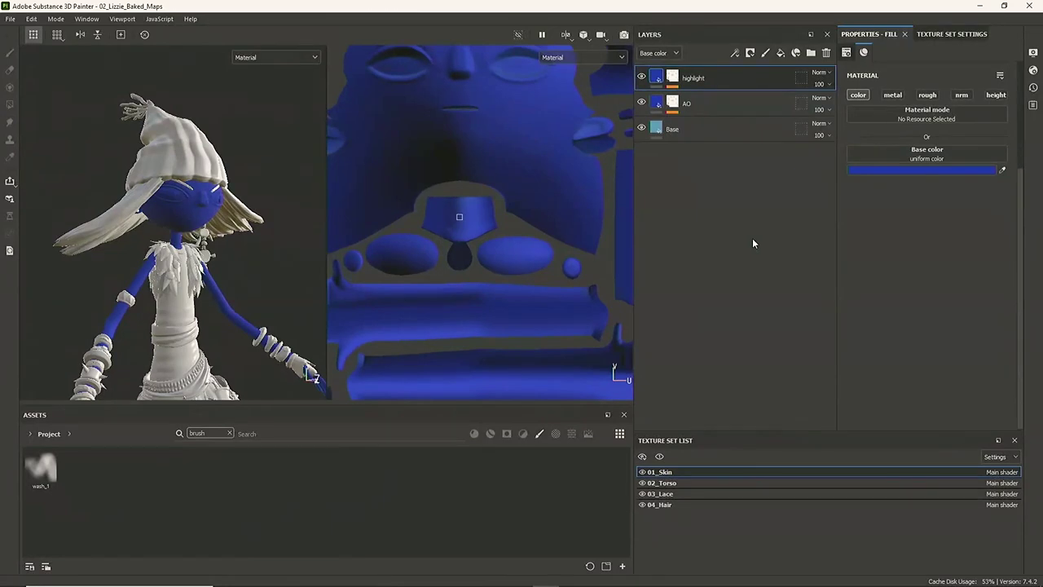
{"action": "right_click", "coordinate": [656, 85]}
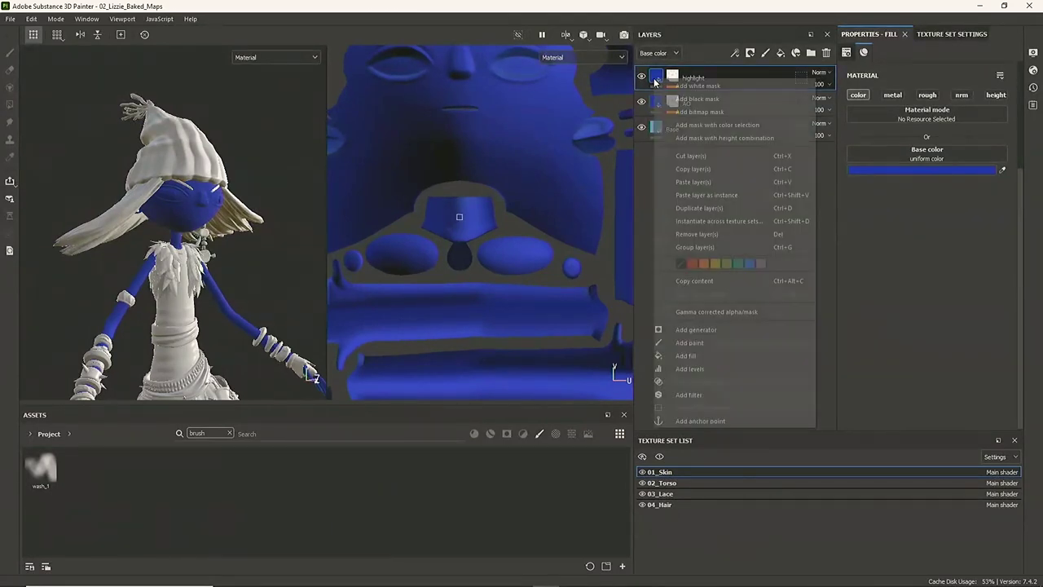
{"action": "left_click", "coordinate": [823, 194]}
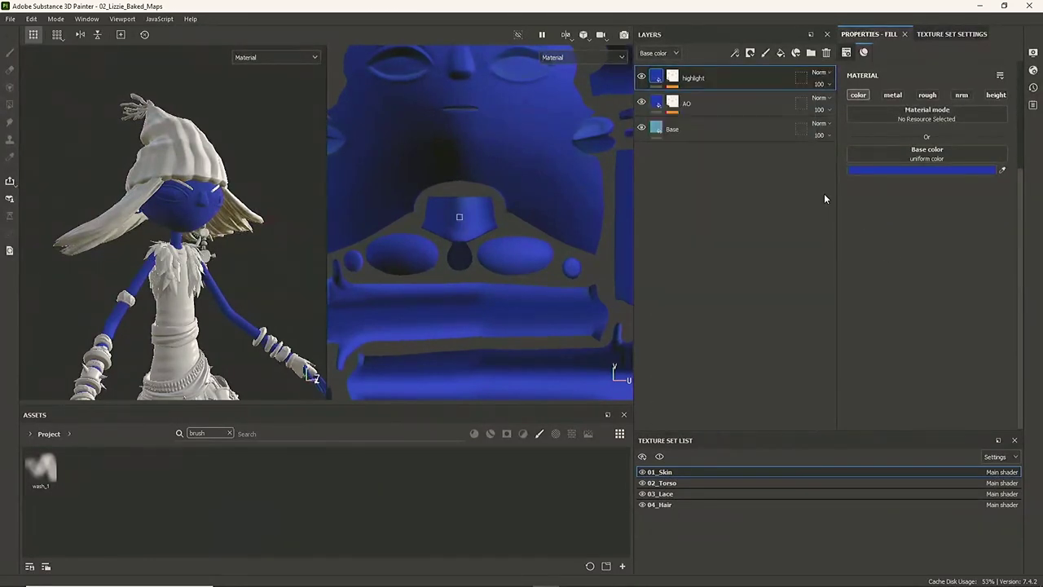
Set the highlight layer's base color to a muted blue, hex 387095
{"action": "left_click", "coordinate": [858, 171]}
{"action": "left_click", "coordinate": [942, 257]}
{"action": "left_click", "coordinate": [947, 243]}
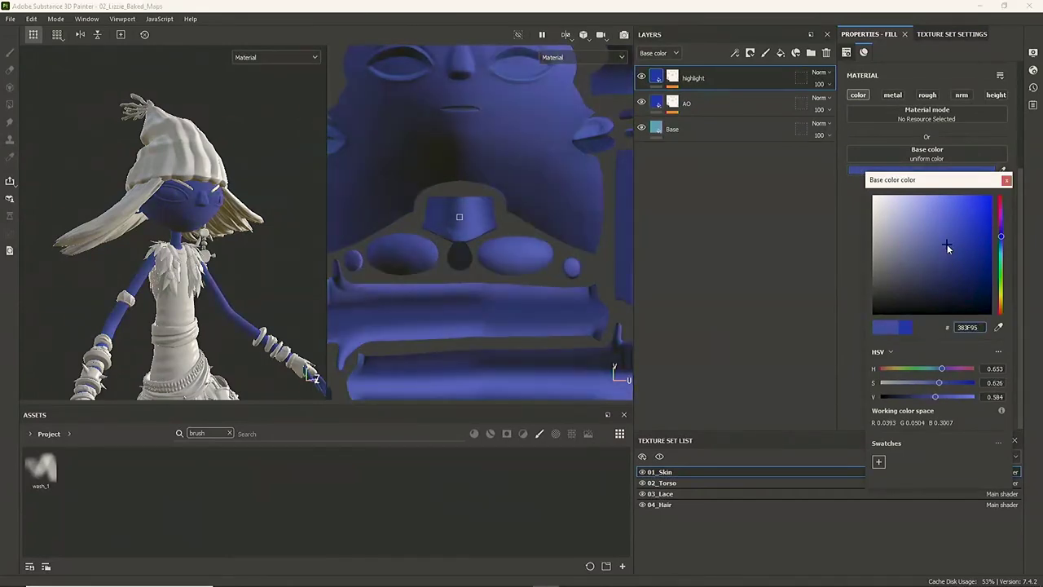
{"action": "left_click", "coordinate": [1002, 245]}
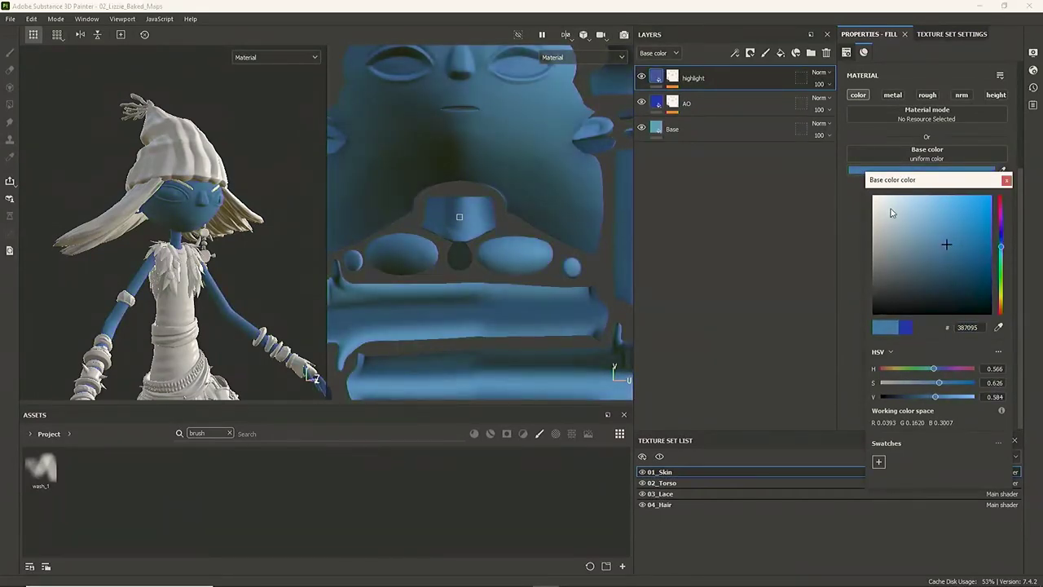
Replace the ambient occlusion map in the highlight mask's fill with the Curvature Skin texture
{"action": "left_click", "coordinate": [673, 79]}
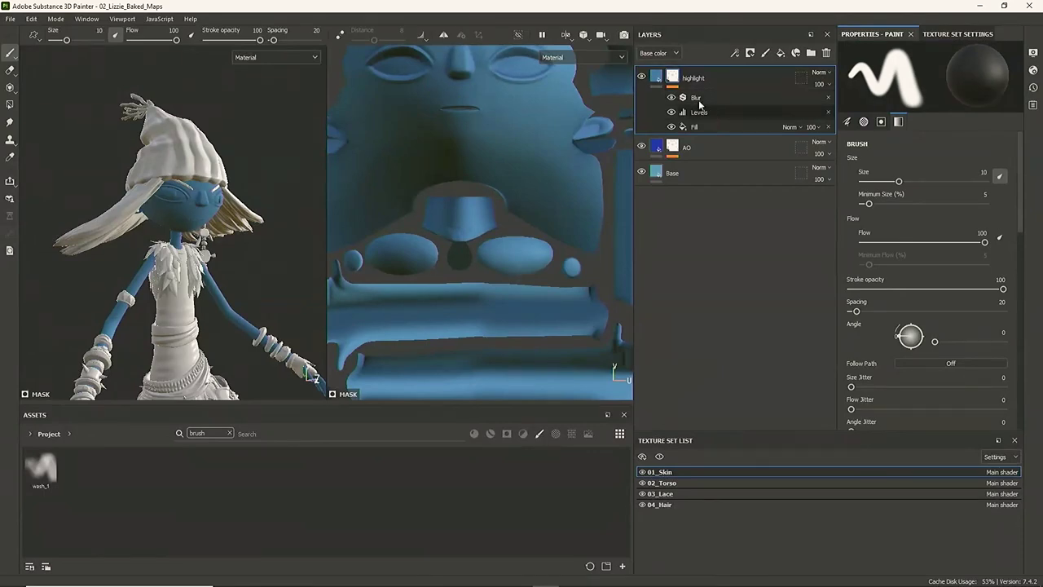
{"action": "left_click", "coordinate": [706, 113]}
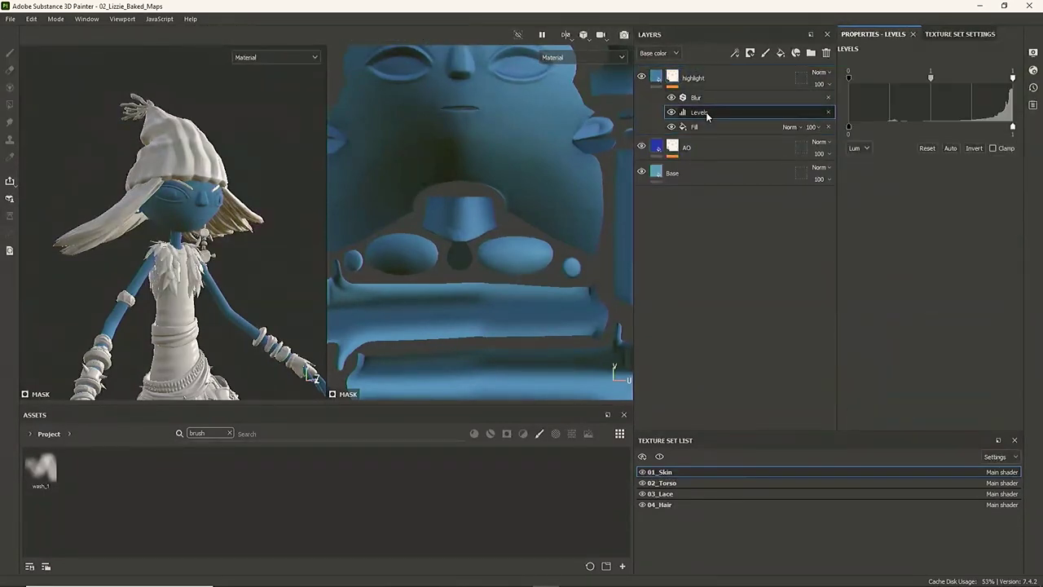
{"action": "left_click", "coordinate": [707, 123]}
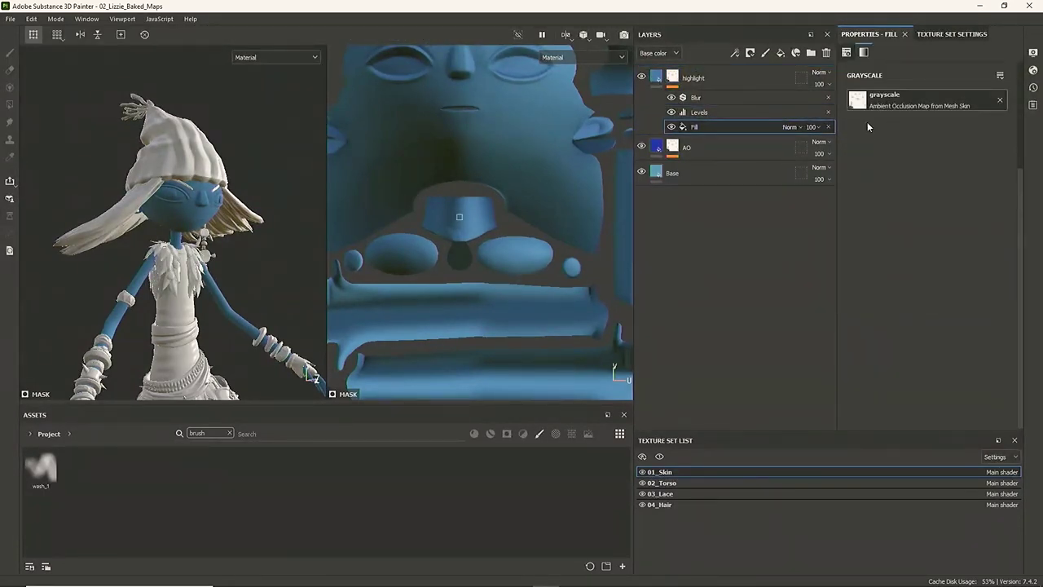
{"action": "left_click", "coordinate": [572, 434]}
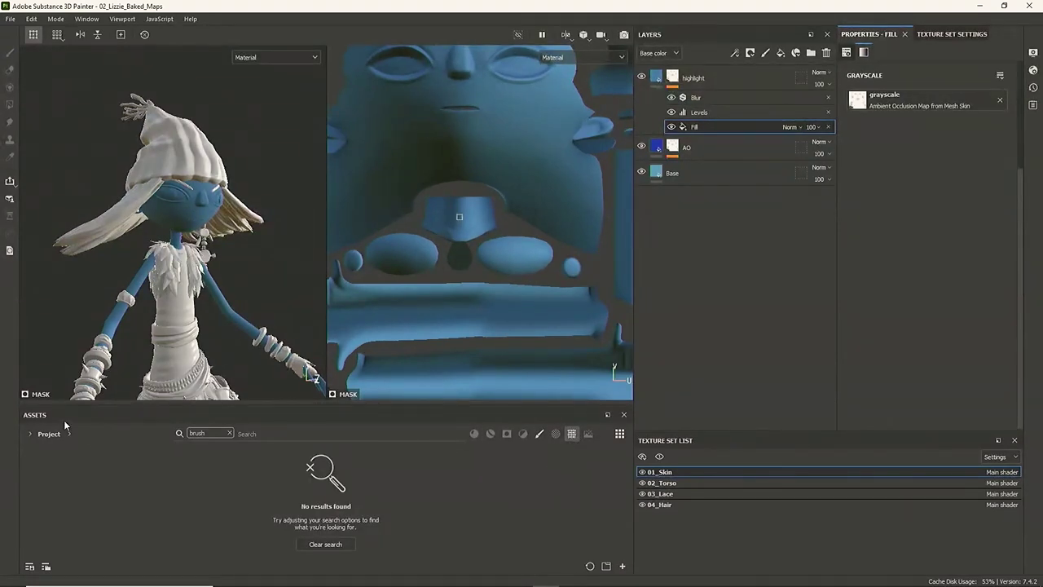
{"action": "left_click", "coordinate": [229, 433]}
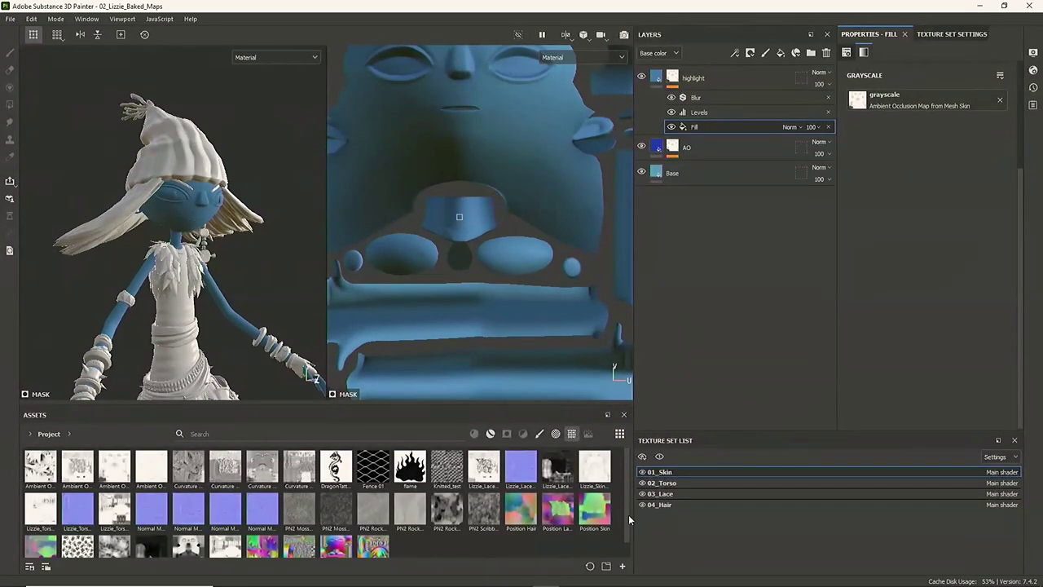
{"action": "mouse_move", "coordinate": [259, 476]}
{"action": "left_mouse_down"}
{"action": "mouse_move", "coordinate": [477, 466]}
{"action": "mouse_move", "coordinate": [660, 329]}
{"action": "mouse_move", "coordinate": [789, 299]}
{"action": "mouse_move", "coordinate": [787, 150]}
{"action": "mouse_move", "coordinate": [893, 118]}
{"action": "mouse_move", "coordinate": [902, 103]}
{"action": "left_mouse_up"}
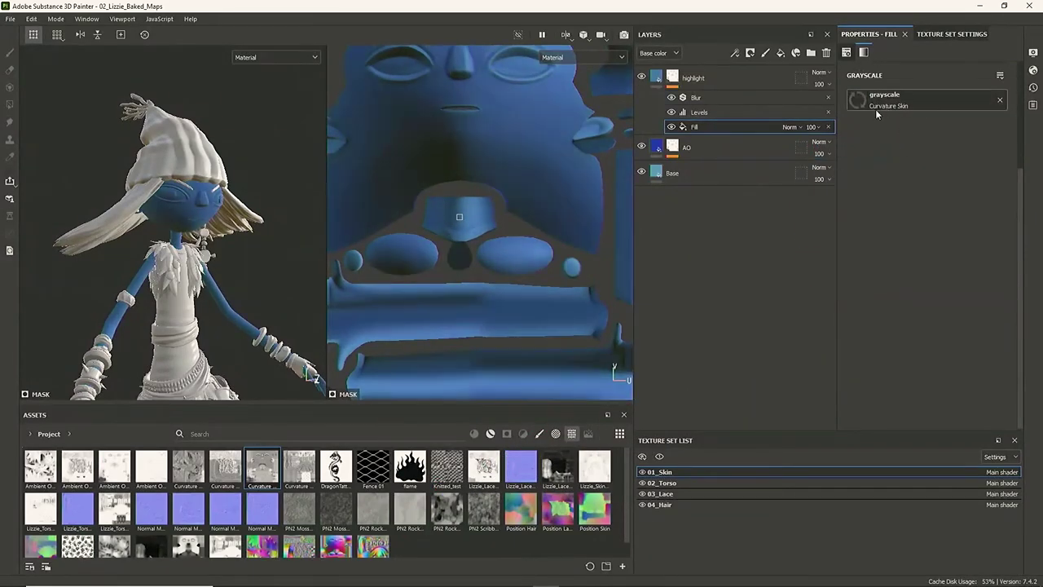
With the highlight layer hidden and the AO mask's Blur disabled, invert the Levels in the AO layer's mask
{"action": "left_click", "coordinate": [641, 76]}
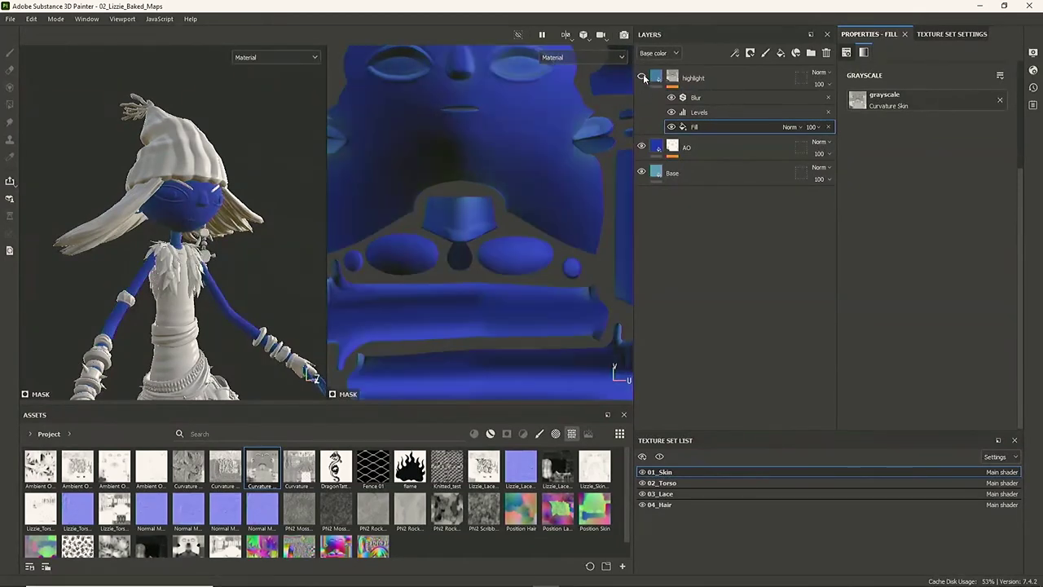
{"action": "left_click", "coordinate": [676, 144]}
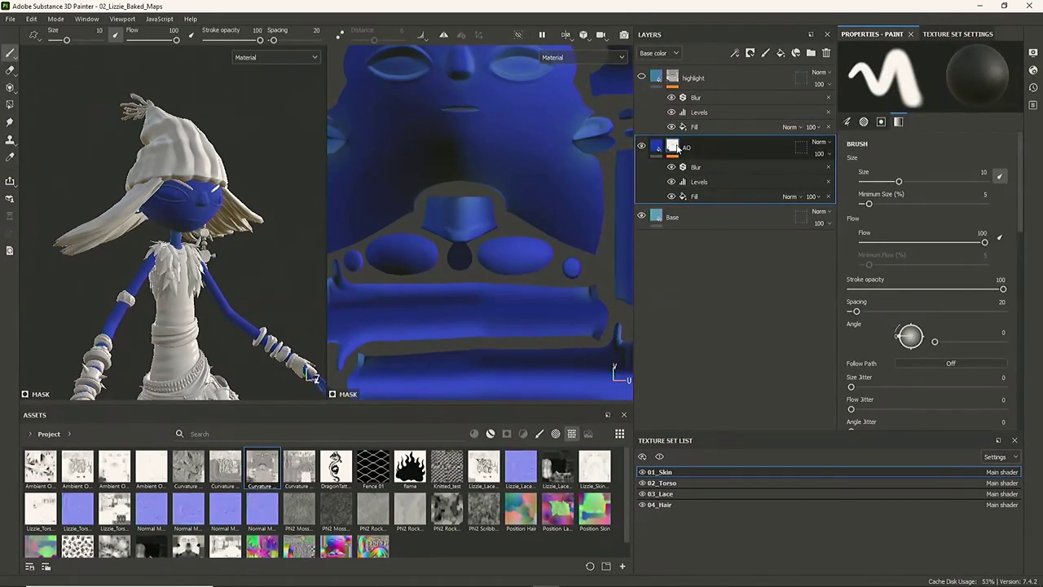
{"action": "left_click", "coordinate": [673, 146], "text": "alt"}
{"action": "scroll", "coordinate": [508, 179], "scroll_direction": "down", "scroll_amount": 3}
{"action": "left_click", "coordinate": [672, 167]}
{"action": "left_click", "coordinate": [708, 182]}
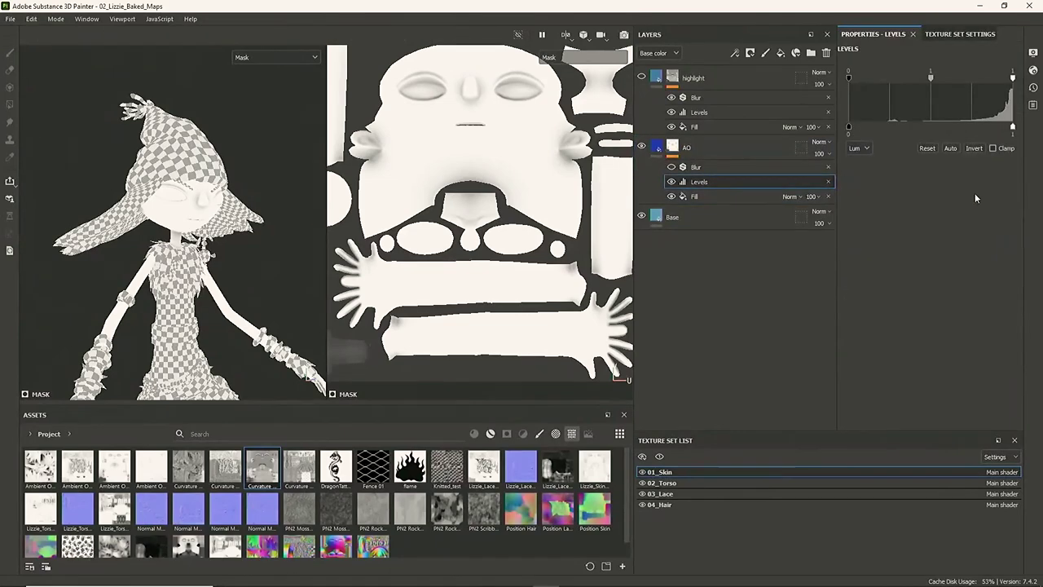
{"action": "left_click", "coordinate": [976, 148]}
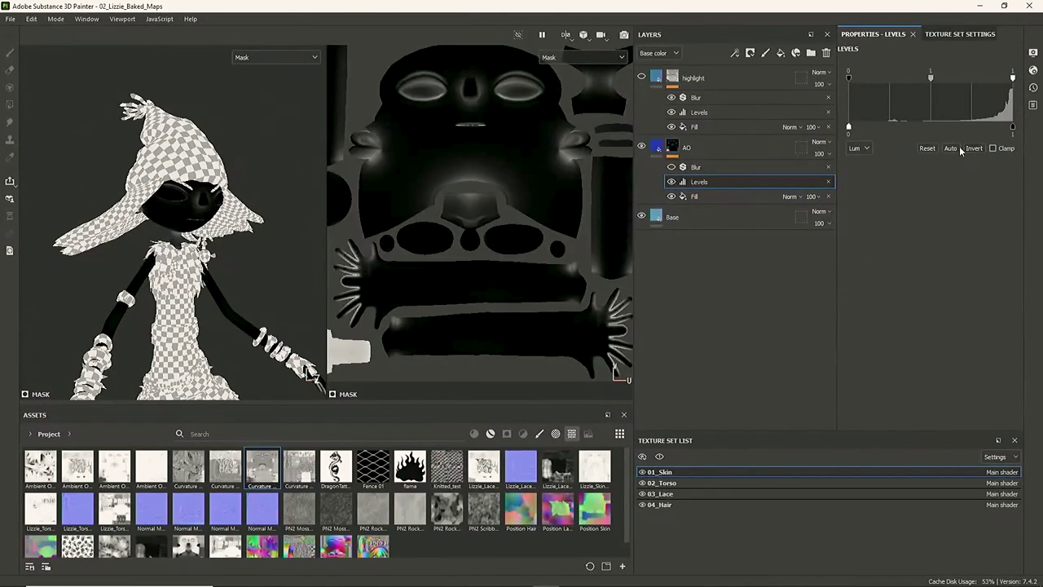
Set the AO mask's Levels to a low input of 0.245 and a midtone of 3.763
{"action": "left_click", "coordinate": [659, 146]}
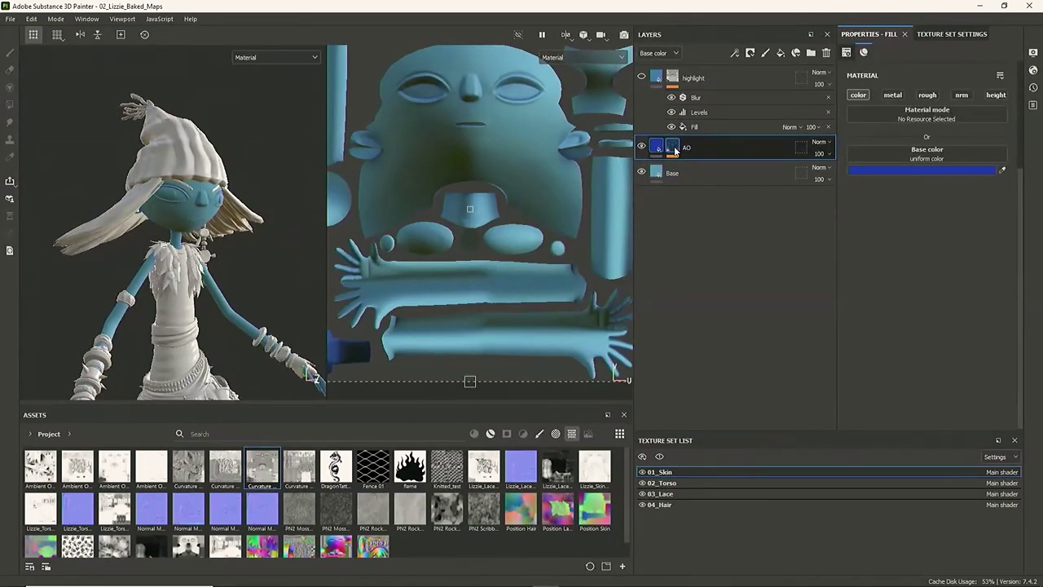
{"action": "left_click", "coordinate": [672, 146]}
{"action": "left_click", "coordinate": [722, 182]}
{"action": "left_click_drag", "start_coordinate": [847, 79], "coordinate": [888, 79]}
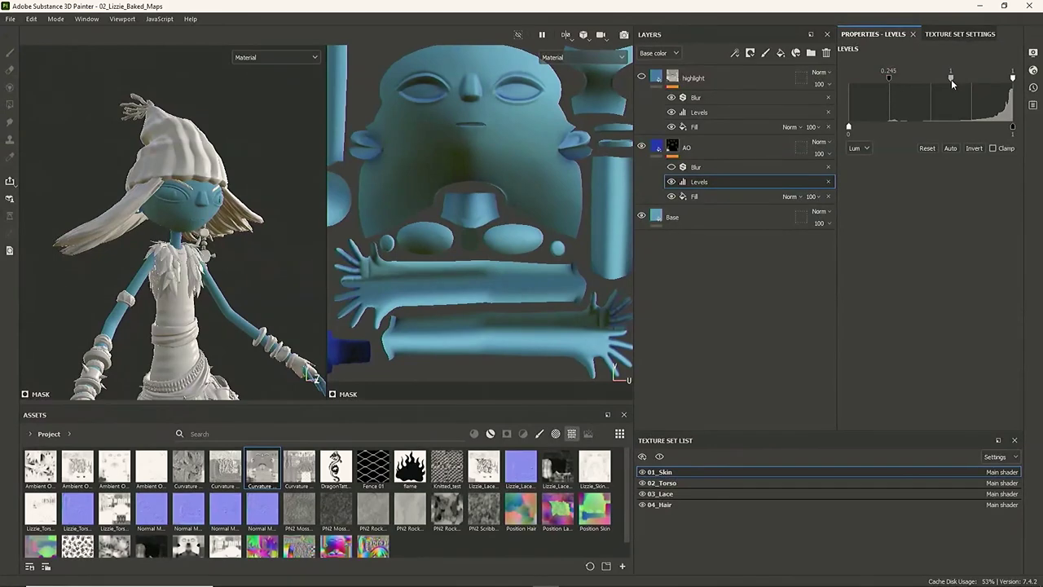
{"action": "left_click_drag", "start_coordinate": [956, 79], "coordinate": [961, 83]}
{"action": "scroll", "coordinate": [226, 142], "scroll_direction": "up", "scroll_amount": 6}
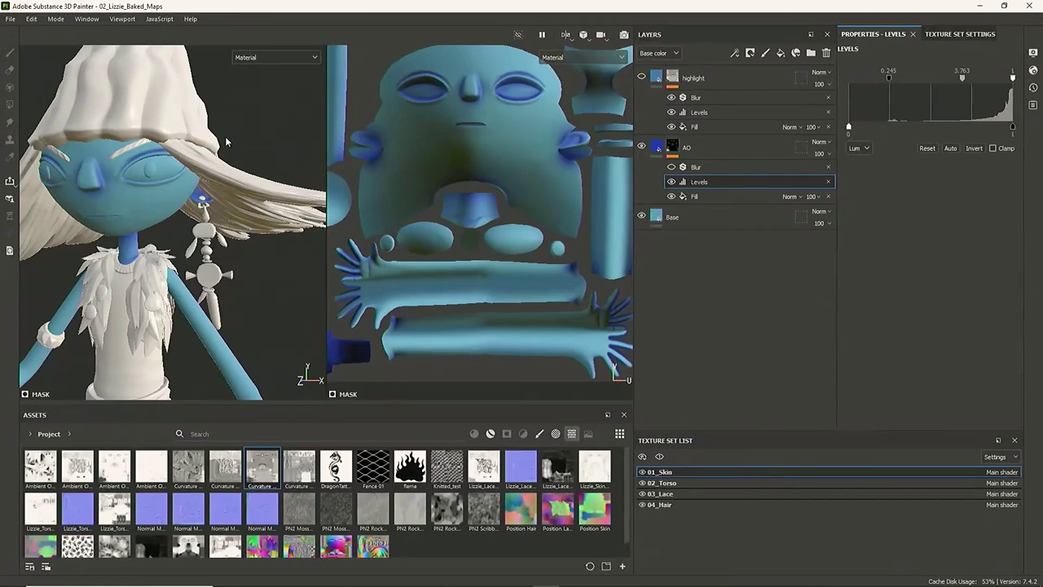
{"action": "left_click_drag", "start_coordinate": [227, 141], "coordinate": [220, 124], "text": "alt"}
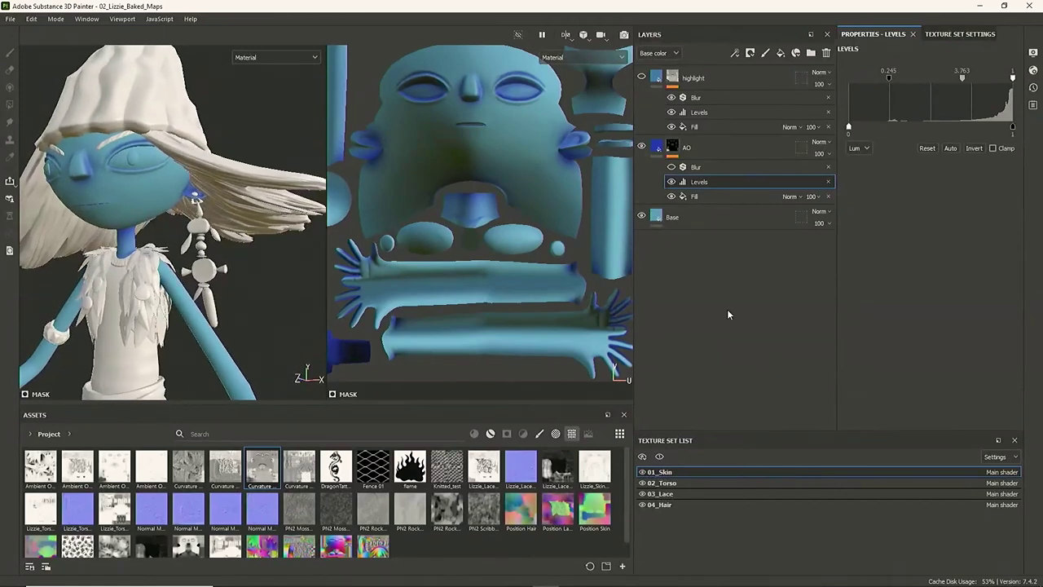
Add a Paint effect above the Levels in the AO mask and raise the Levels' low input to 0.328
{"action": "right_click", "coordinate": [716, 184]}
{"action": "left_click", "coordinate": [789, 335]}
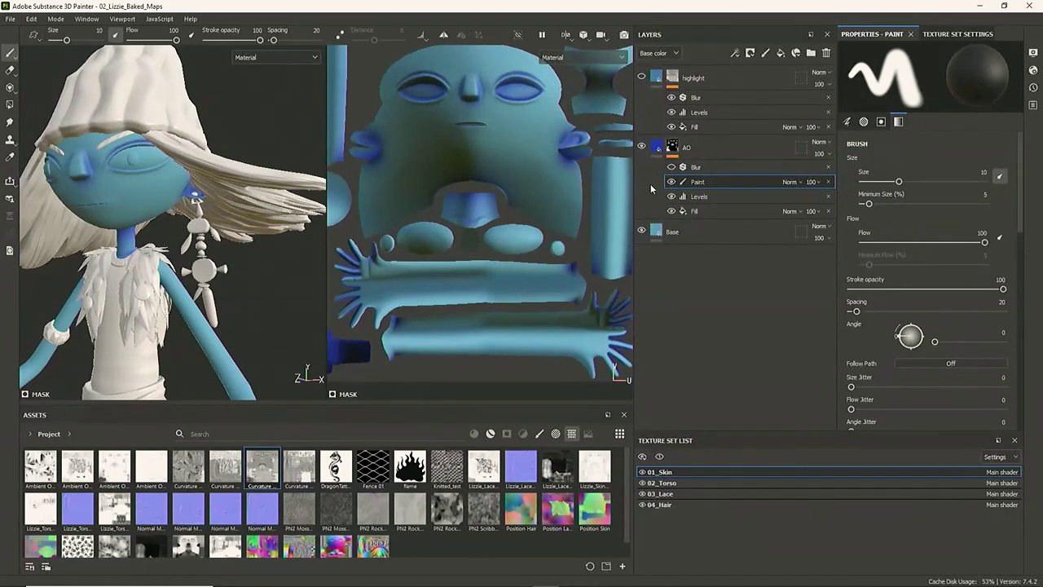
{"action": "left_click", "coordinate": [707, 197]}
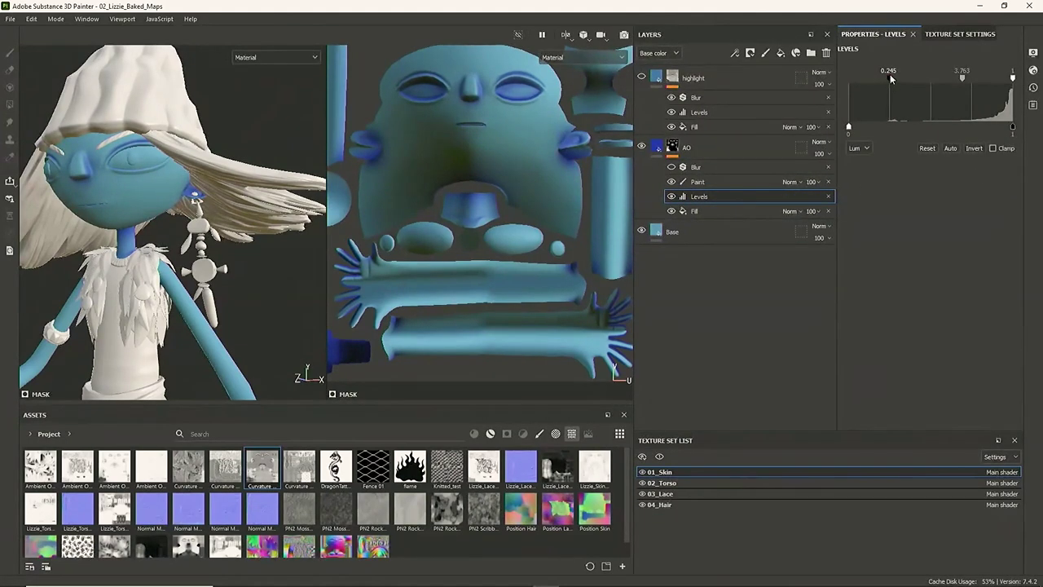
{"action": "left_click_drag", "start_coordinate": [901, 78], "coordinate": [903, 78]}
Set the AO layer's blending mode to Multiply and its opacity to 71
{"action": "left_click", "coordinate": [819, 142]}
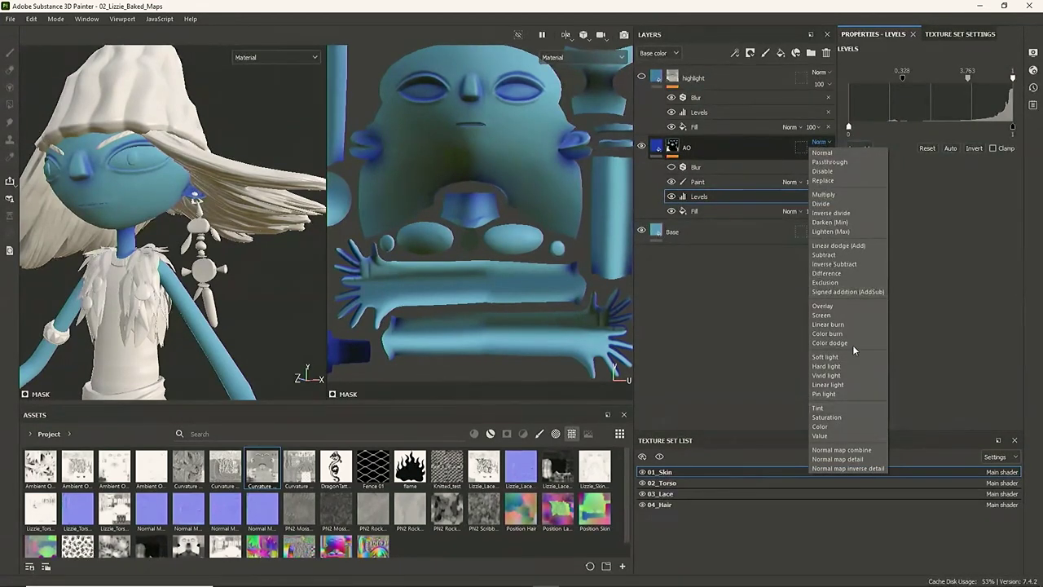
{"action": "left_click", "coordinate": [823, 195]}
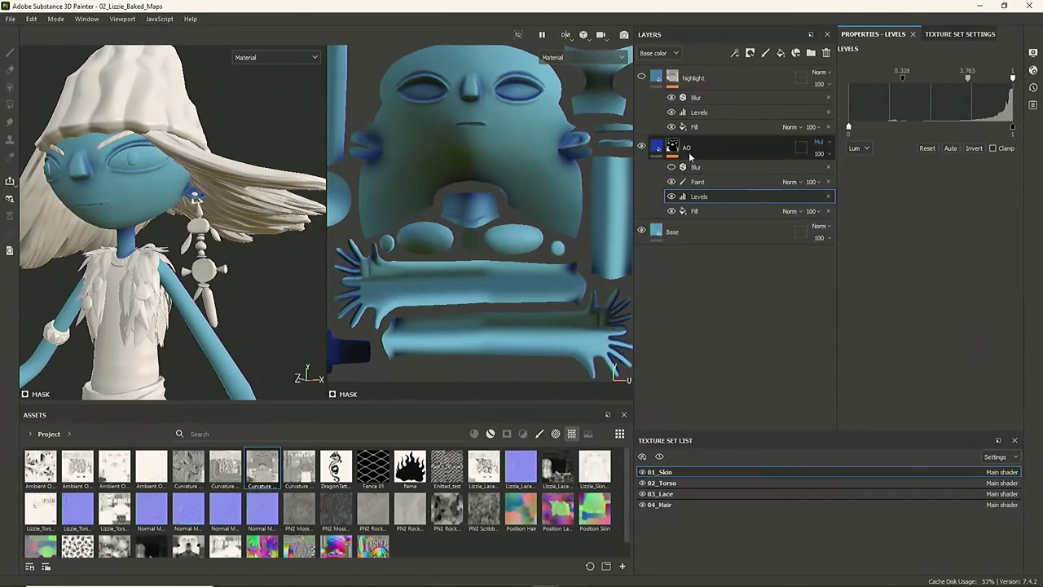
{"action": "mouse_move", "coordinate": [660, 149]}
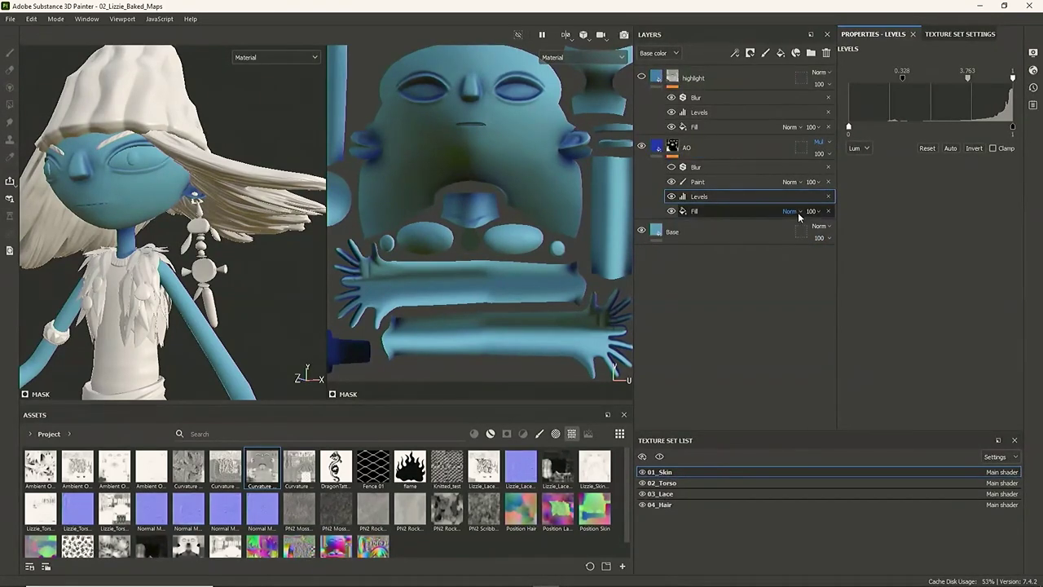
{"action": "left_click", "coordinate": [818, 153]}
{"action": "left_click_drag", "start_coordinate": [859, 173], "coordinate": [842, 175]}
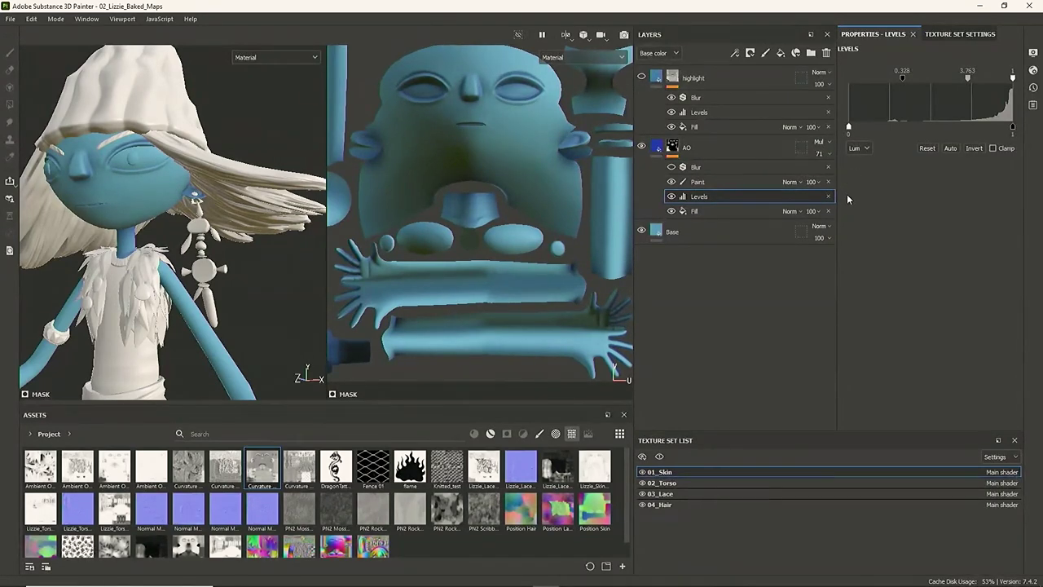
Show the highlight layer again and re-enable the AO mask's Blur with an intensity of 0.22
{"action": "left_click", "coordinate": [642, 77]}
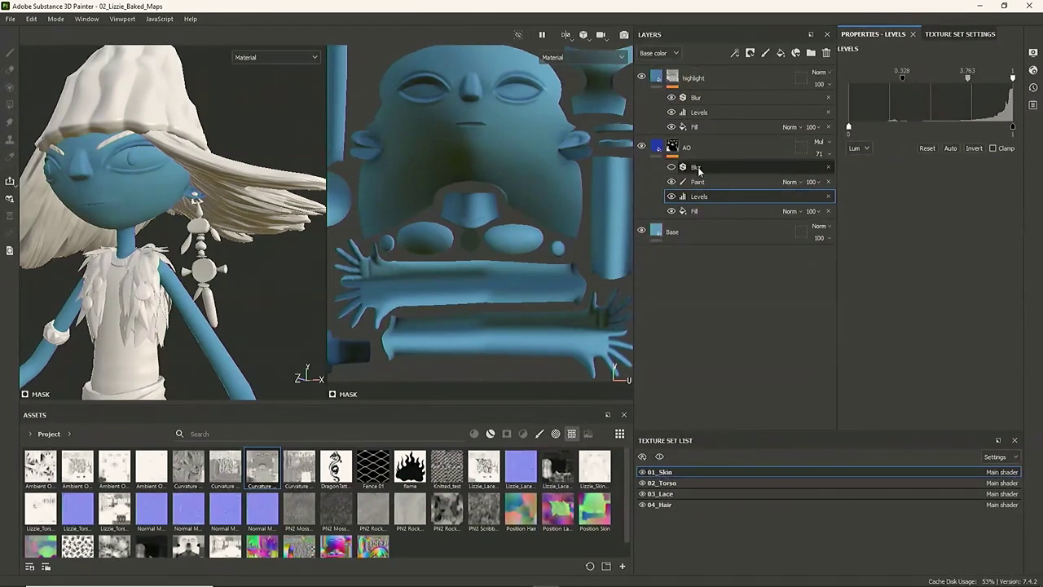
{"action": "left_click", "coordinate": [672, 147], "text": "alt"}
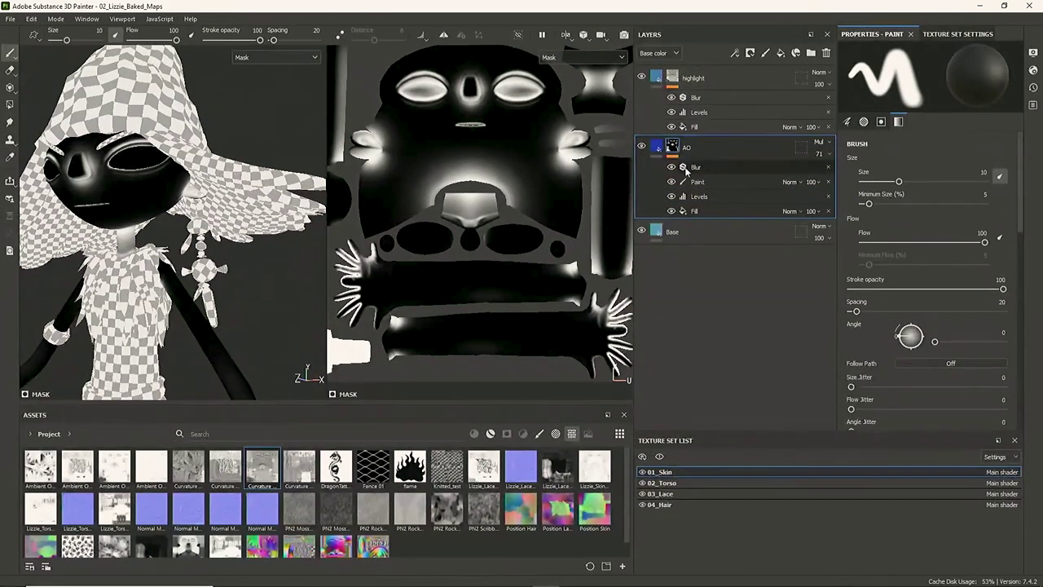
{"action": "left_click", "coordinate": [694, 168]}
{"action": "left_click_drag", "start_coordinate": [857, 136], "coordinate": [857, 139]}
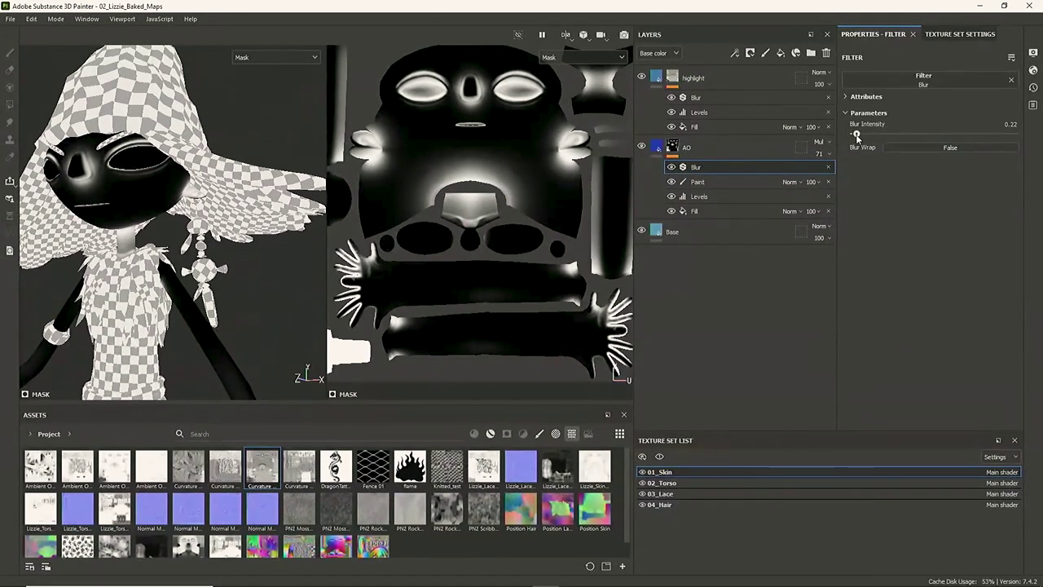
Raise the low input of the highlight mask's Levels to 0.864, with its Blur switched off only while adjusting
{"action": "left_click", "coordinate": [673, 78]}
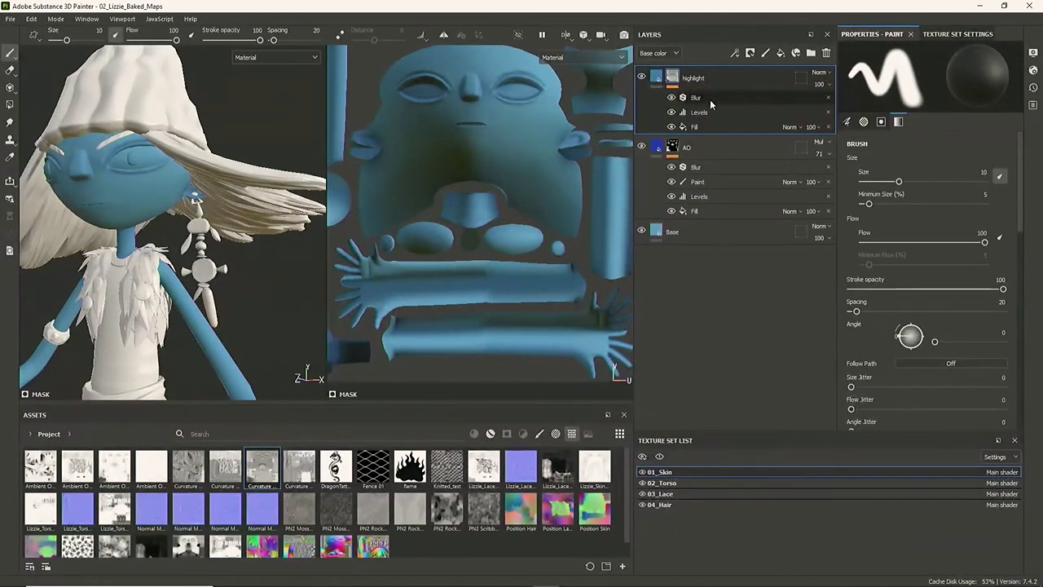
{"action": "left_click", "coordinate": [671, 97]}
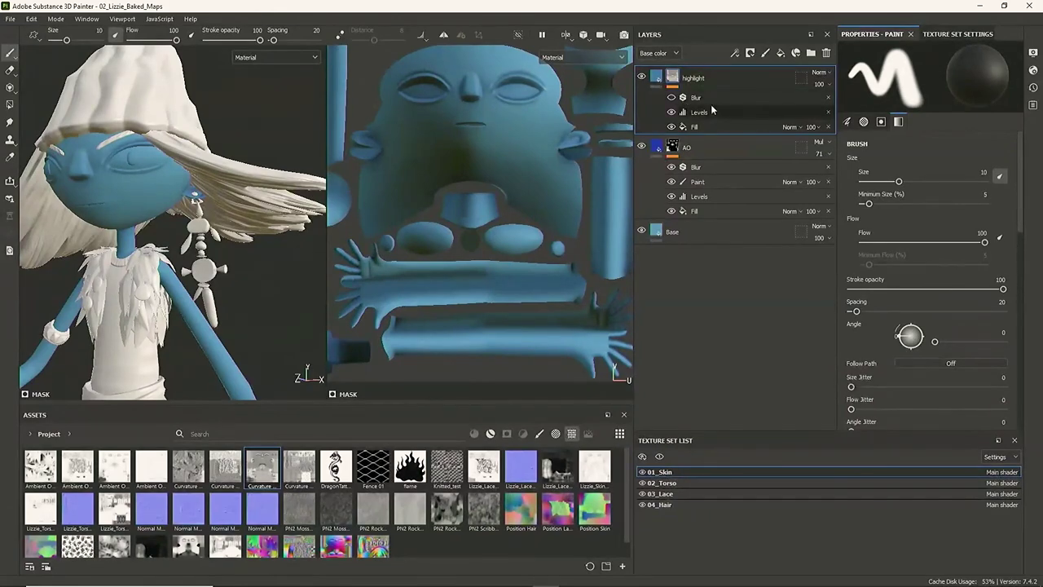
{"action": "left_click", "coordinate": [712, 111]}
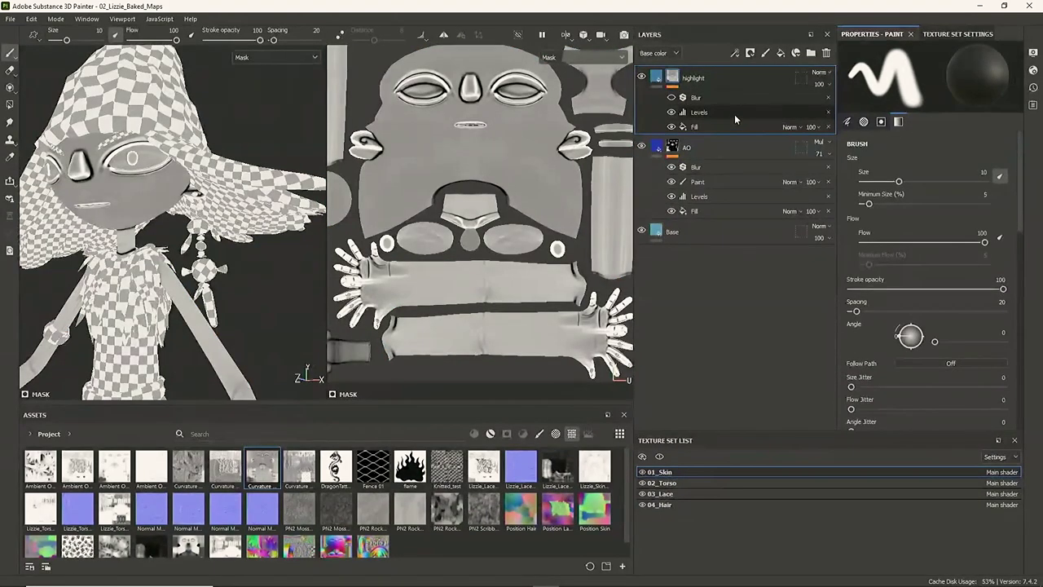
{"action": "left_click", "coordinate": [734, 114]}
{"action": "key", "text": "f"}
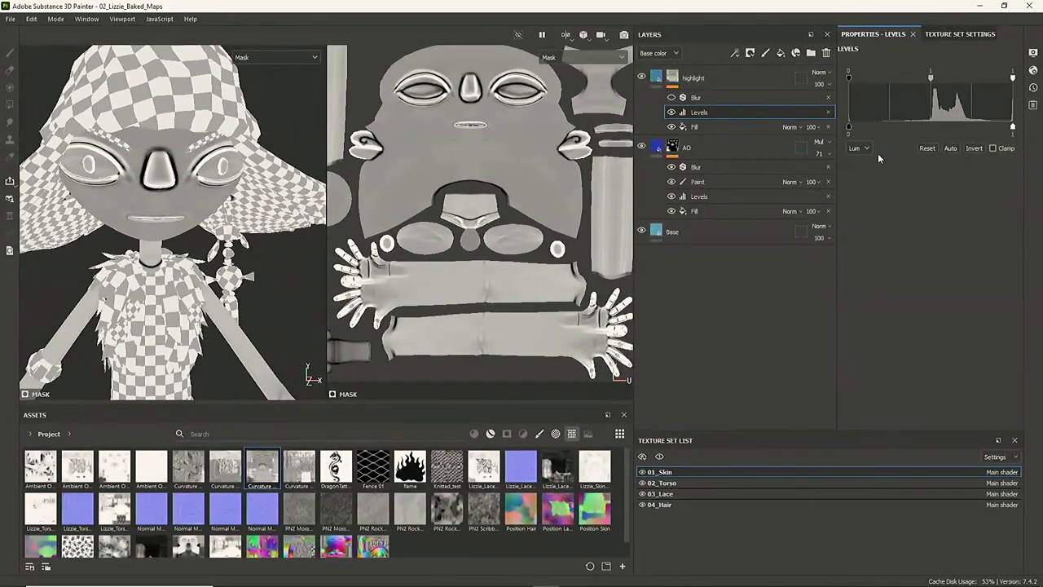
{"action": "left_click_drag", "start_coordinate": [849, 77], "coordinate": [991, 116]}
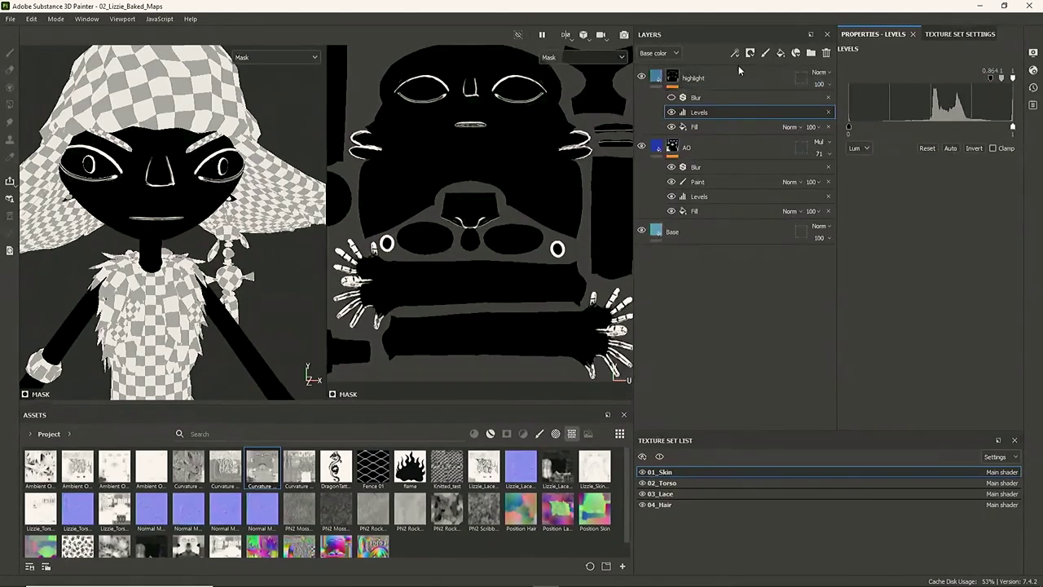
{"action": "left_click", "coordinate": [671, 97]}
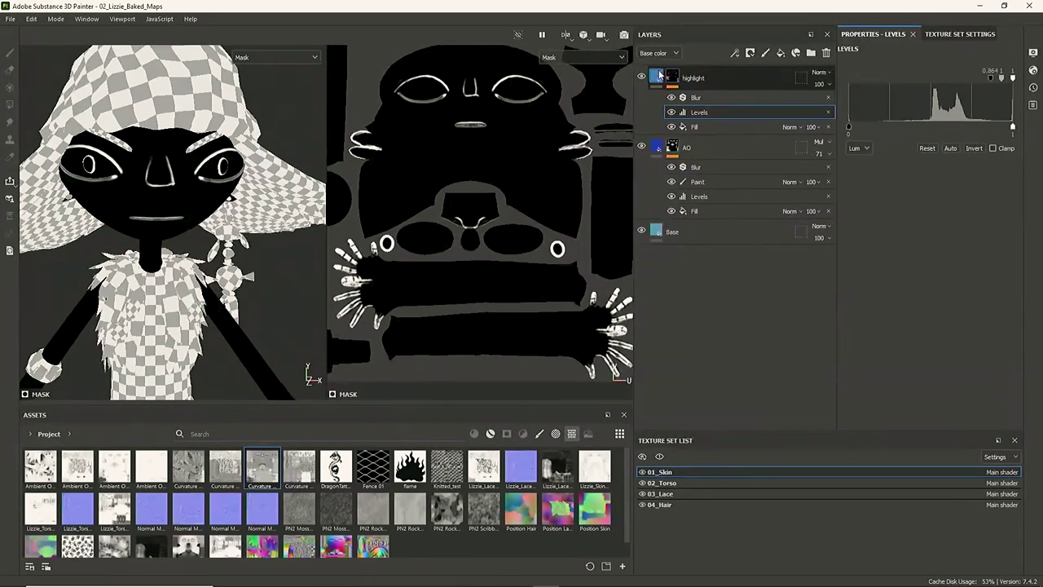
Change the highlight layer's base color to a pinkish red, hex 953856, and inspect it on the face
{"action": "left_click", "coordinate": [658, 76]}
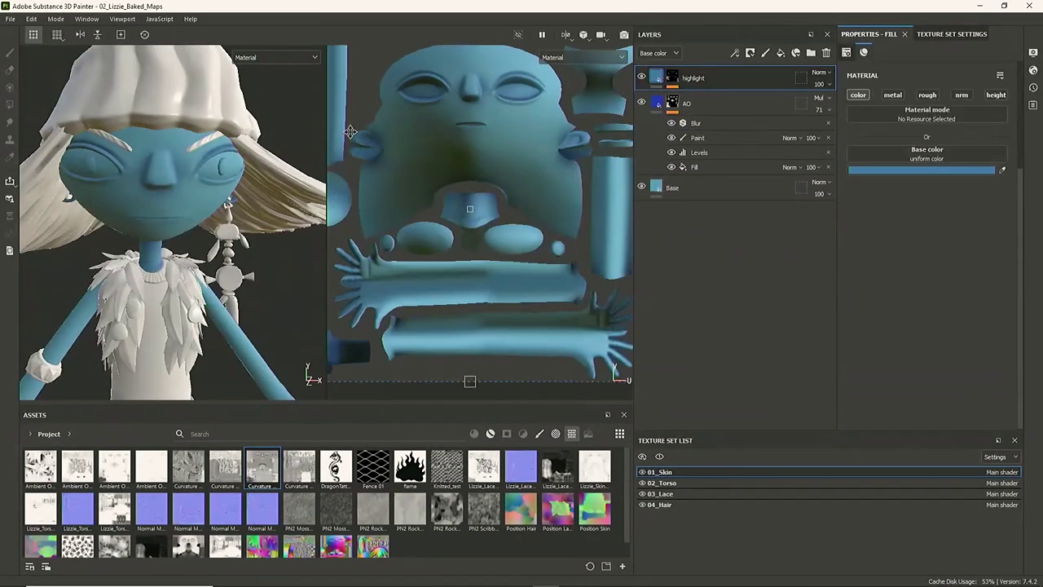
{"action": "left_click", "coordinate": [933, 170]}
{"action": "left_click_drag", "start_coordinate": [908, 223], "coordinate": [908, 200]}
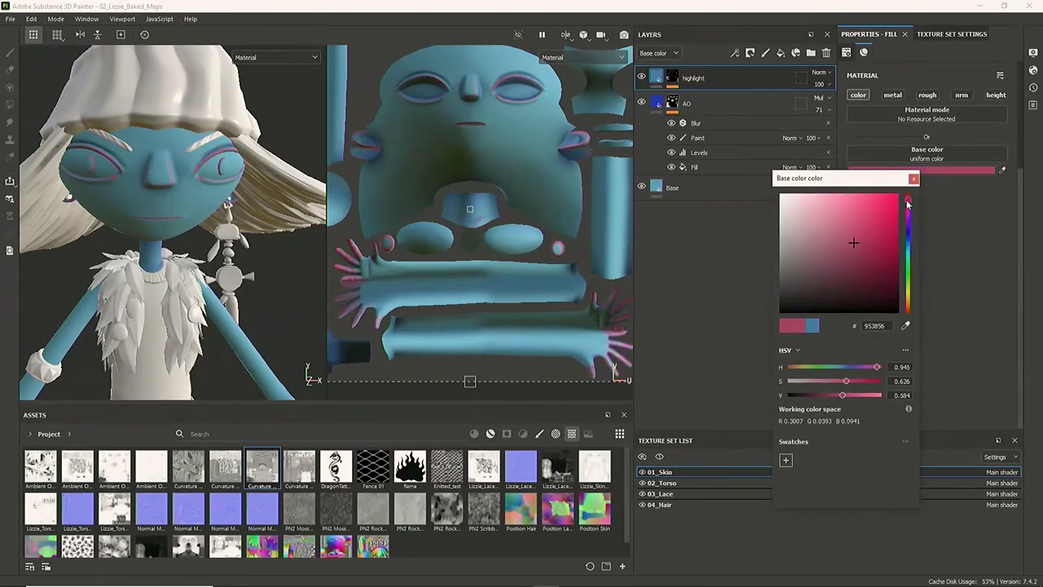
{"action": "left_click_drag", "start_coordinate": [295, 219], "coordinate": [228, 221], "text": "alt"}
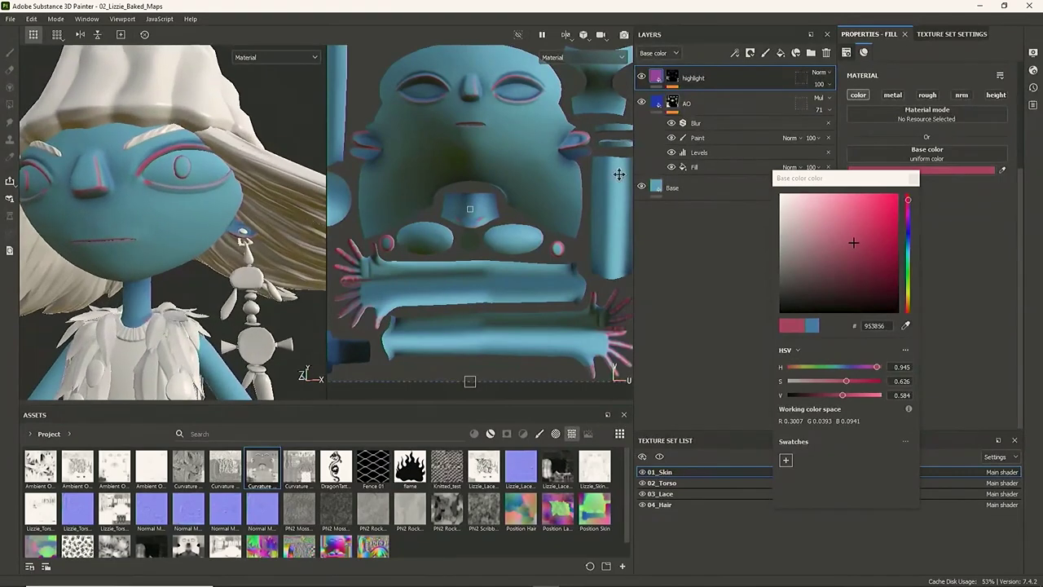
Add a paint effect above the Levels in the highlight layer's mask
{"action": "left_click", "coordinate": [673, 86]}
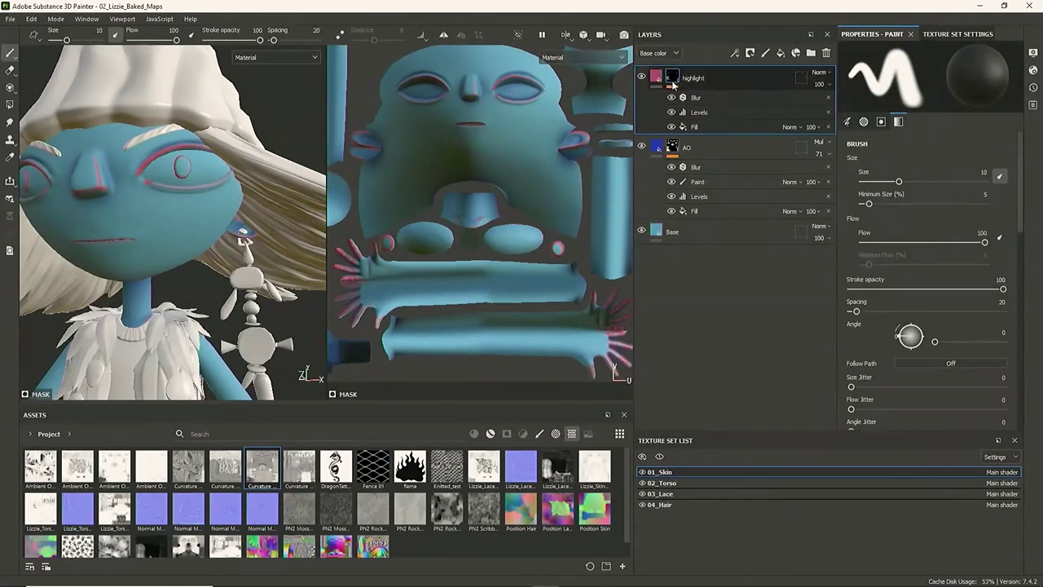
{"action": "left_click", "coordinate": [698, 111]}
{"action": "right_click", "coordinate": [713, 113]}
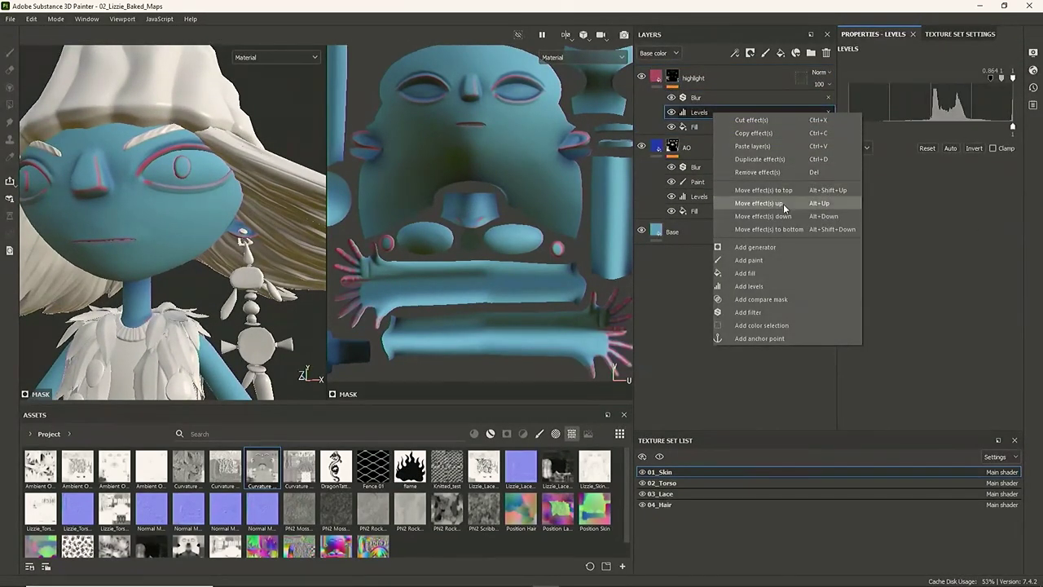
{"action": "left_click", "coordinate": [801, 262]}
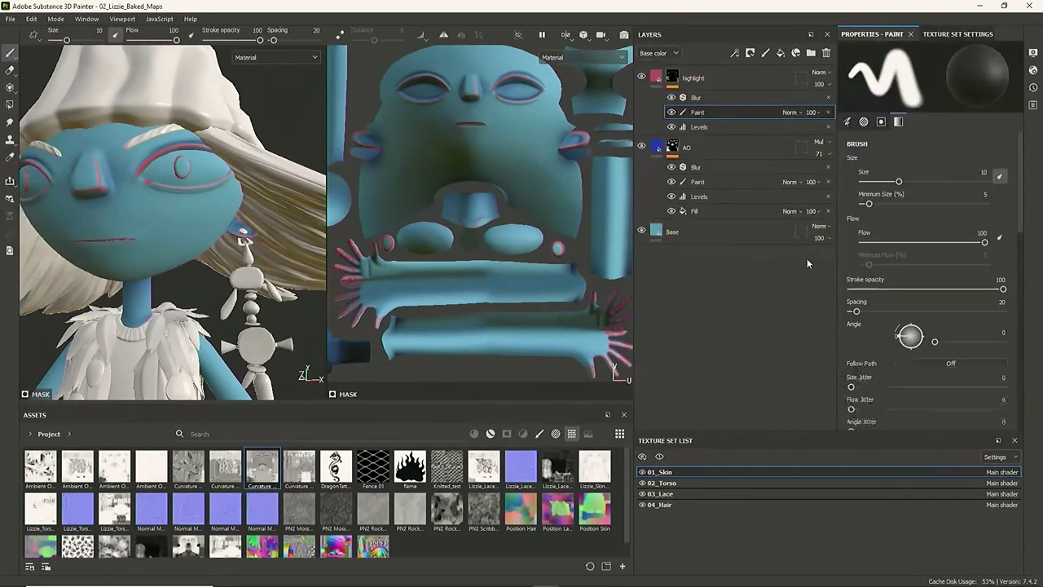
Paint out the pink highlight around the eyes in the highlight mask with the wash_1 brush
{"action": "left_click", "coordinate": [538, 434]}
{"action": "left_click", "coordinate": [41, 467]}
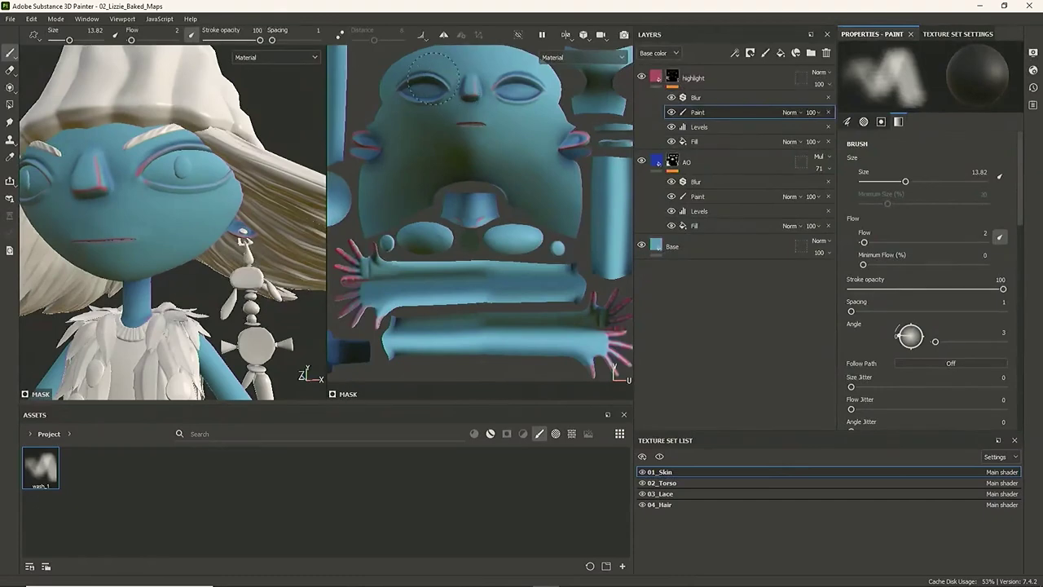
{"action": "mouse_move", "coordinate": [253, 199]}
{"action": "left_mouse_down", "text": "alt"}
{"action": "mouse_move", "coordinate": [234, 216]}
{"action": "mouse_move", "coordinate": [265, 210]}
{"action": "left_mouse_up", "text": "alt"}
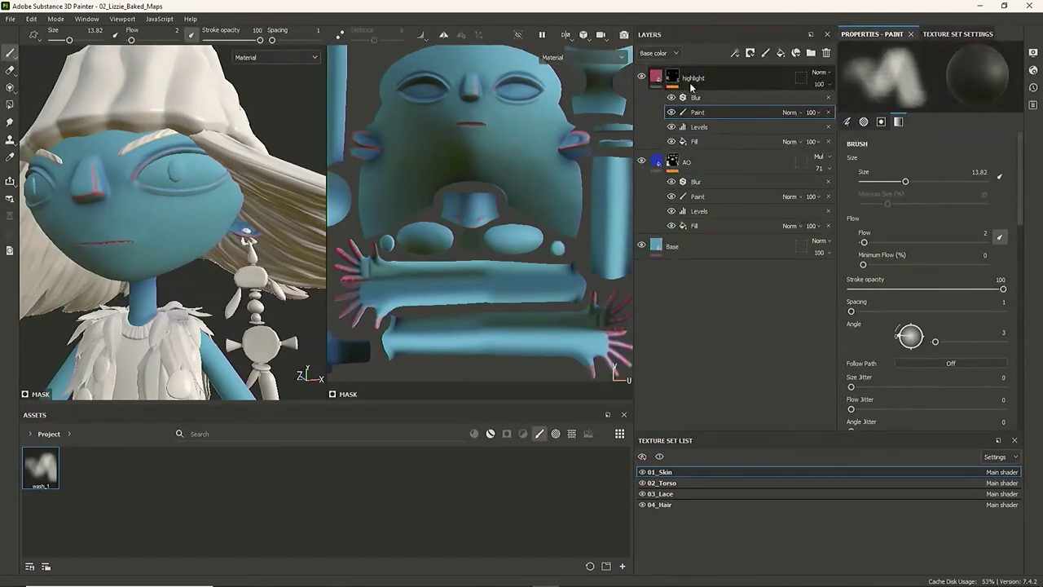
{"action": "key", "text": "Return"}
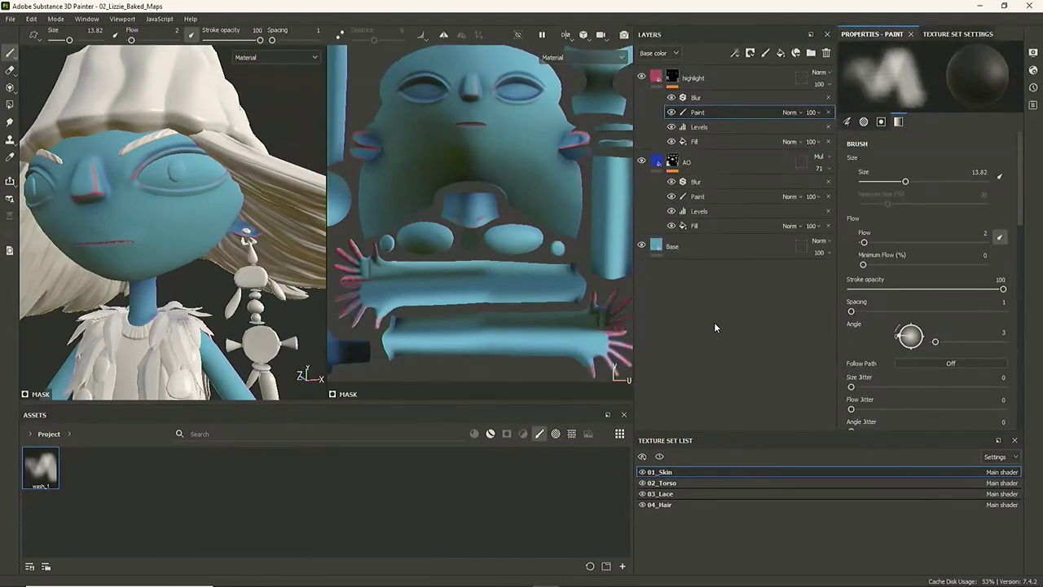
Check the available asset libraries and list the project's smart materials
{"action": "left_click", "coordinate": [31, 433]}
{"action": "left_click", "coordinate": [206, 486]}
{"action": "left_click", "coordinate": [54, 435]}
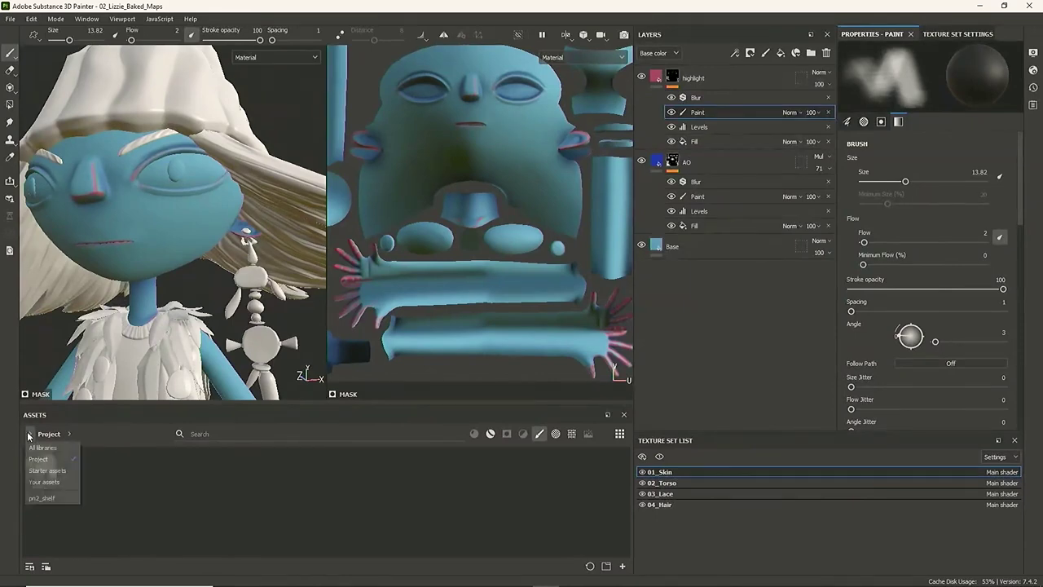
{"action": "left_click", "coordinate": [544, 464]}
{"action": "left_click", "coordinate": [491, 433]}
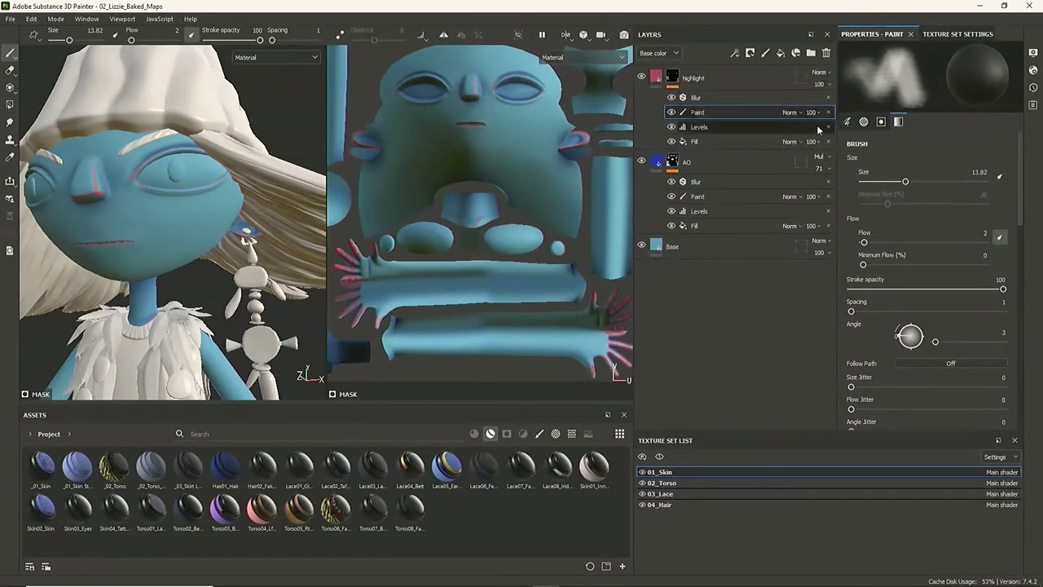
Group the highlight, AO and Base layers into a folder and hide that folder
{"action": "left_click", "coordinate": [750, 75]}
{"action": "left_click", "coordinate": [771, 245], "text": "shift"}
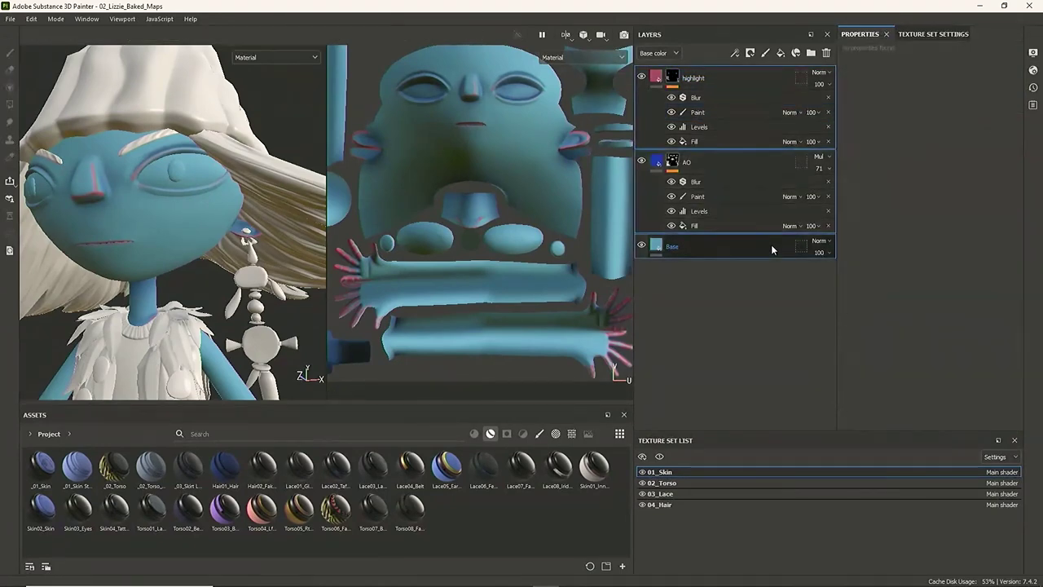
{"action": "key", "text": "ctrl+g"}
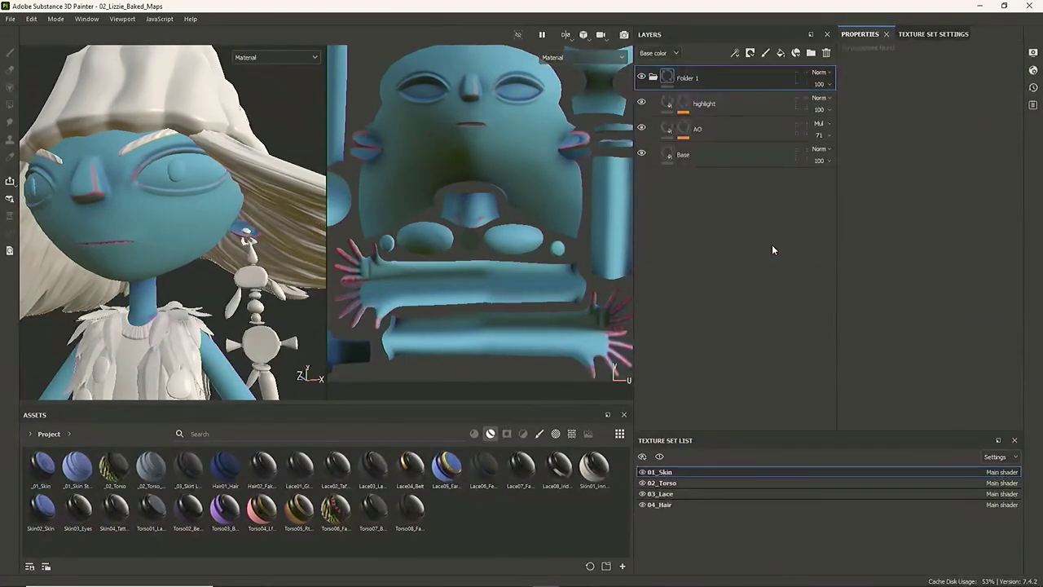
{"action": "left_click", "coordinate": [641, 76]}
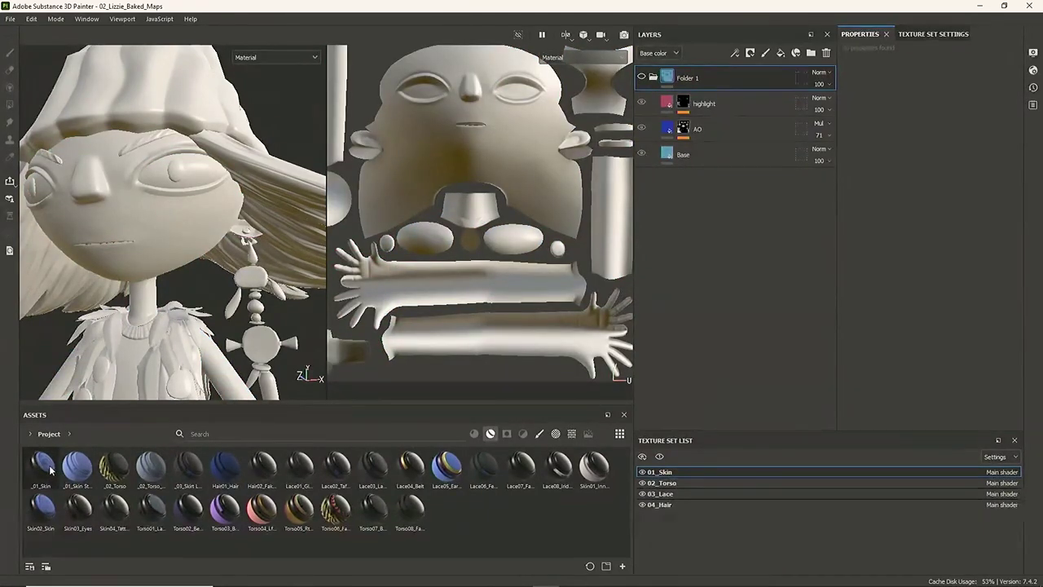
Add the _01_Skin Starter smart material below the existing layers, expand its folder and select its Base Skin layer
{"action": "left_click_drag", "start_coordinate": [77, 466], "coordinate": [689, 223]}
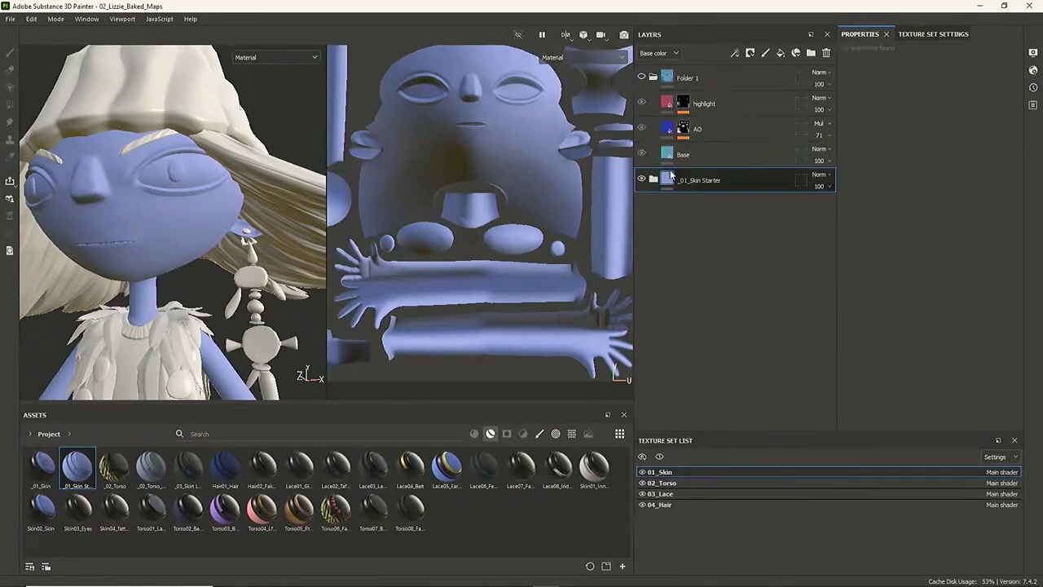
{"action": "left_click", "coordinate": [653, 180]}
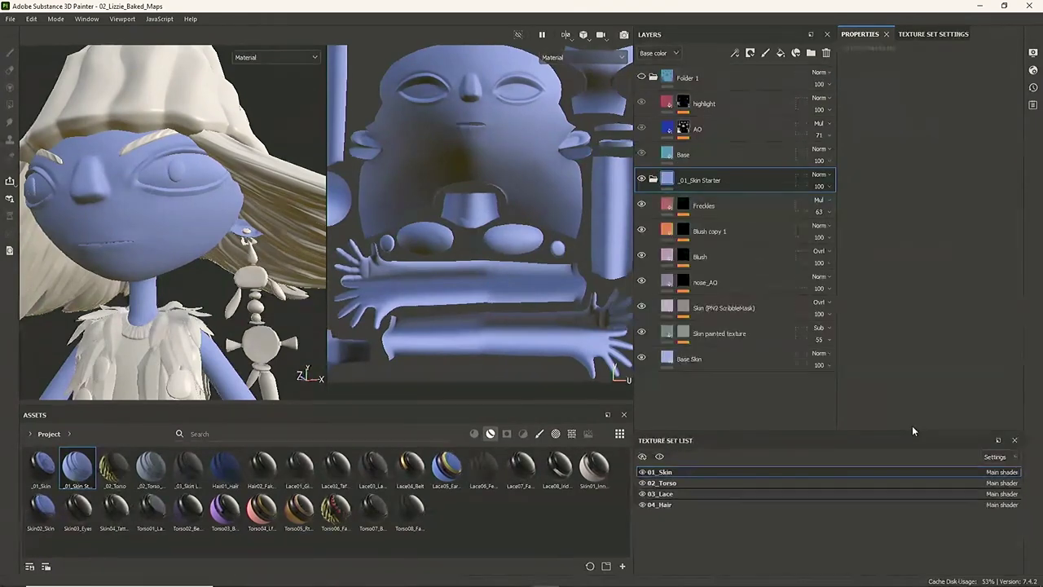
{"action": "left_click", "coordinate": [696, 363]}
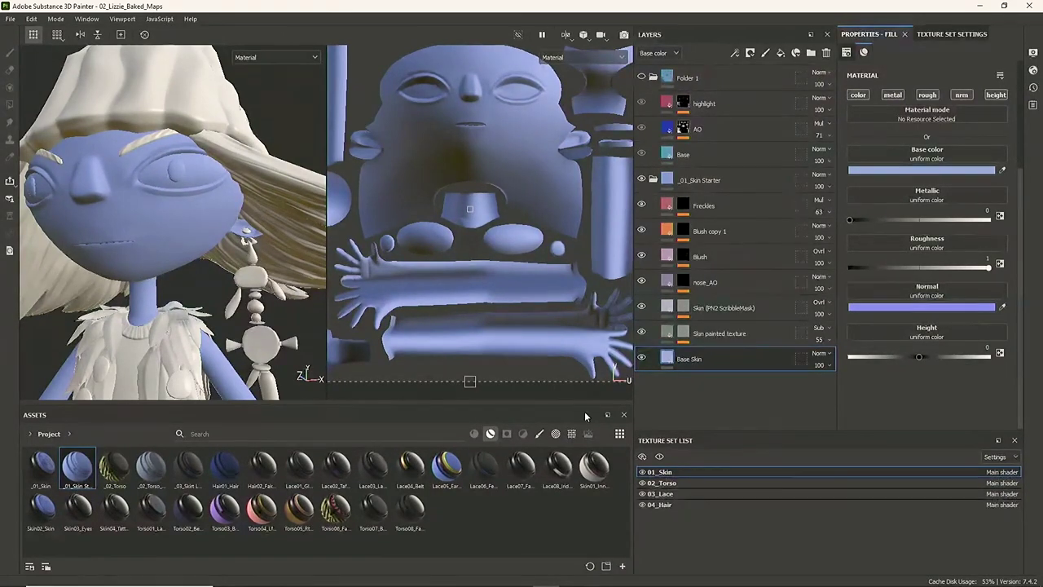
Assign the PN2 ScribbleMask texture to the fill effect in the Skin painted texture layer's mask
{"action": "left_click", "coordinate": [573, 433]}
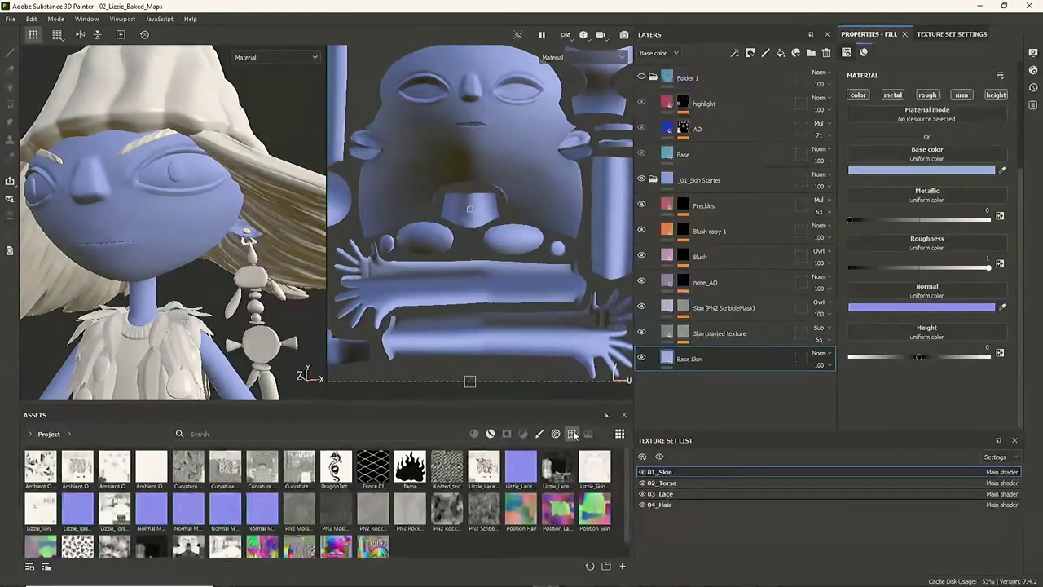
{"action": "left_click", "coordinate": [683, 333]}
{"action": "right_click", "coordinate": [683, 334]}
{"action": "left_click", "coordinate": [709, 359]}
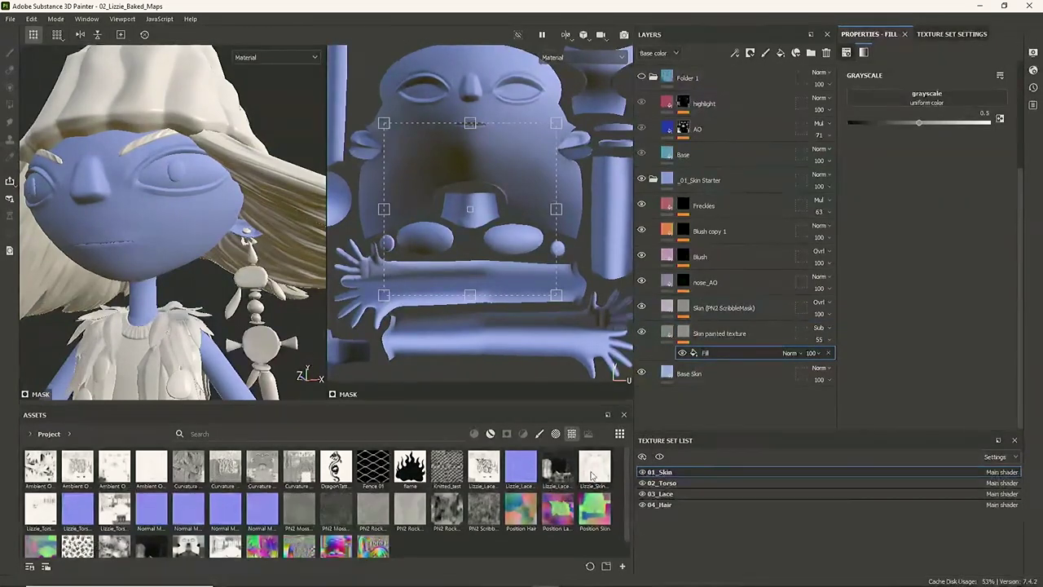
{"action": "mouse_move", "coordinate": [487, 515]}
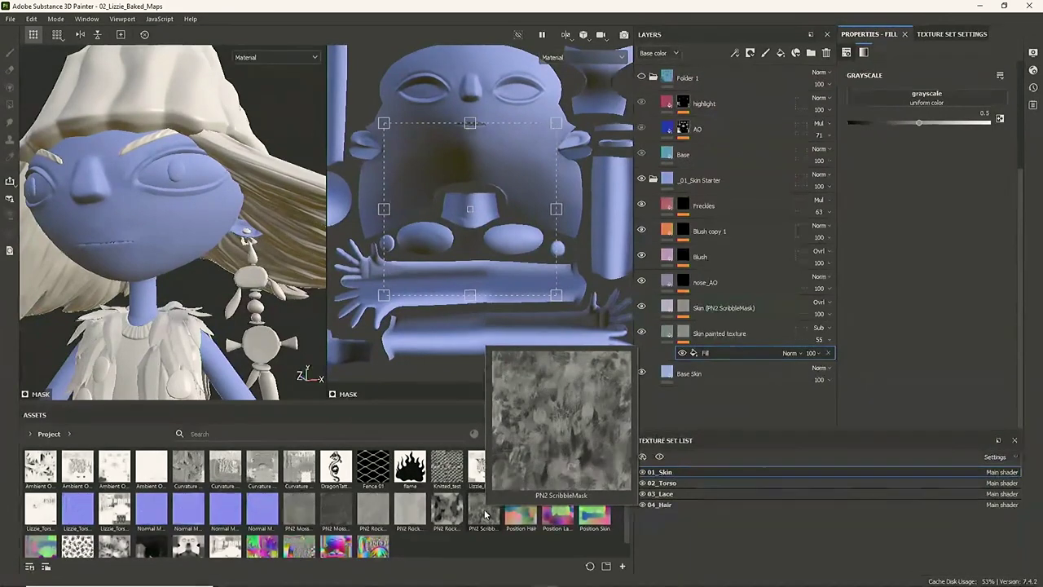
{"action": "left_click", "coordinate": [485, 514]}
{"action": "left_click_drag", "start_coordinate": [487, 515], "coordinate": [889, 98]}
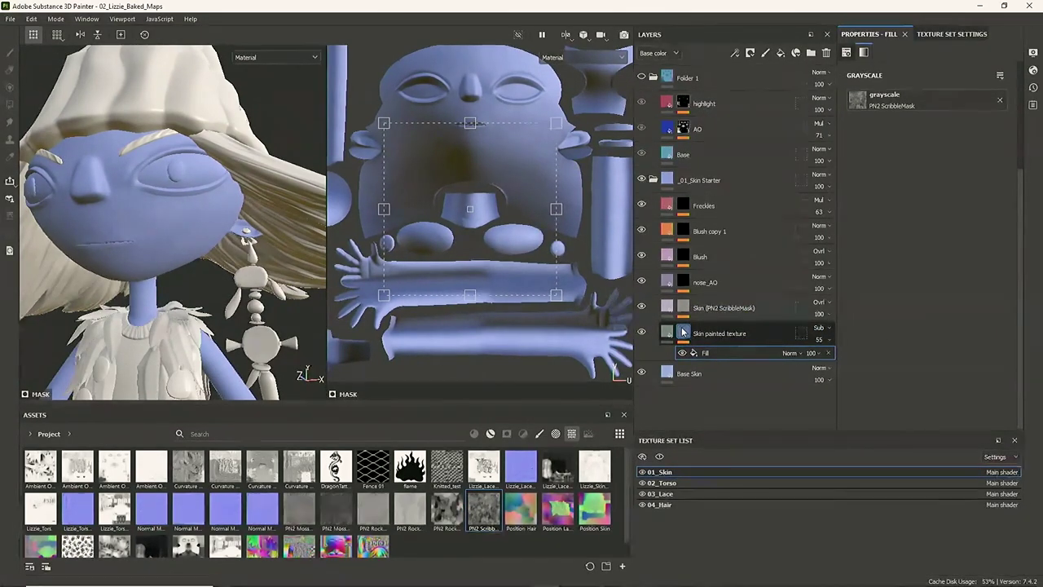
Display the Skin painted texture mask on its own and examine its scribble pattern on the model and UV layout
{"action": "mouse_move", "coordinate": [684, 333]}
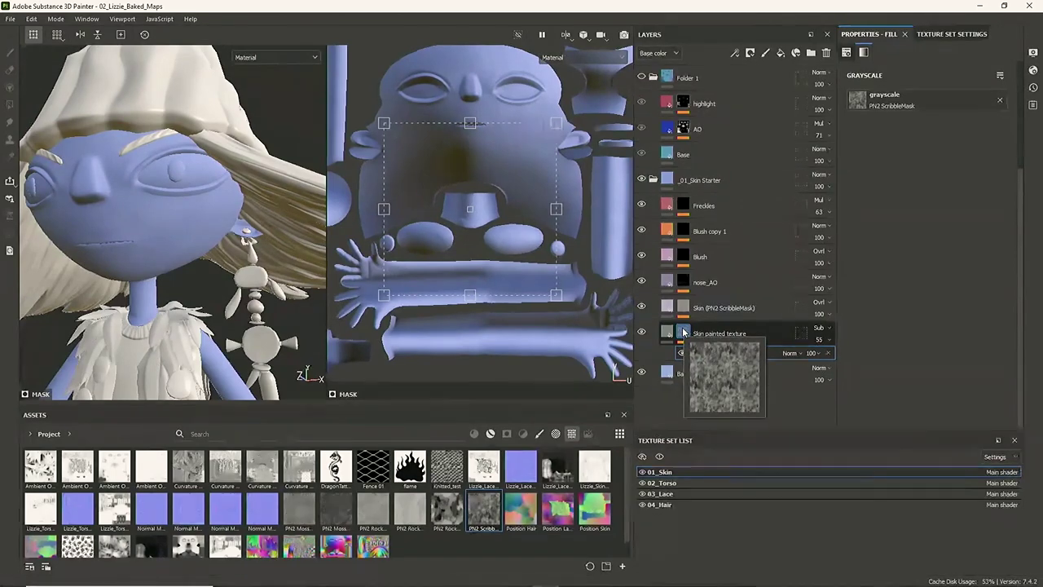
{"action": "left_click", "coordinate": [686, 333], "text": "alt"}
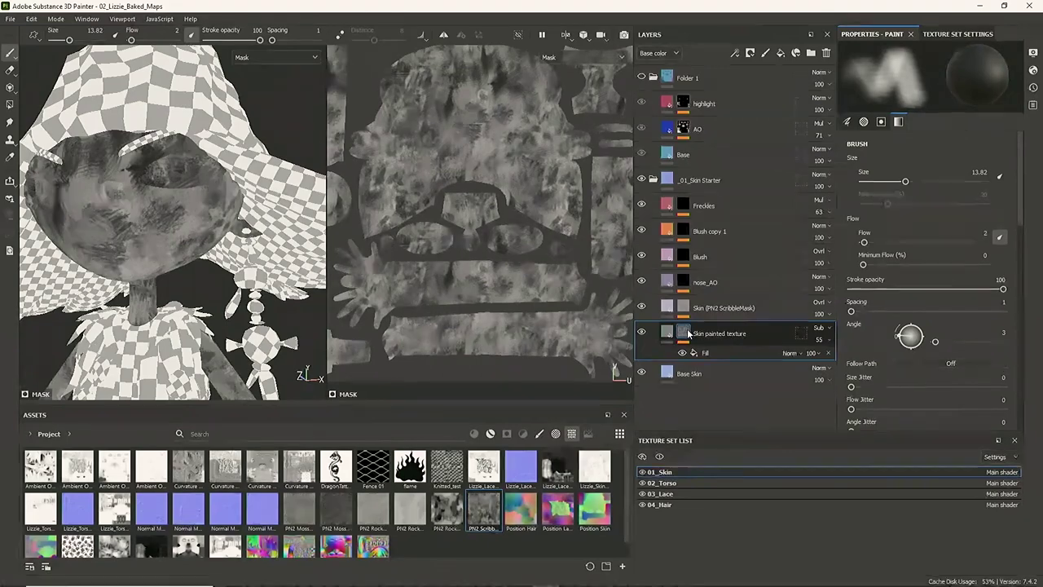
{"action": "key", "text": "Tab"}
{"action": "left_click_drag", "start_coordinate": [738, 342], "coordinate": [774, 330], "text": "alt"}
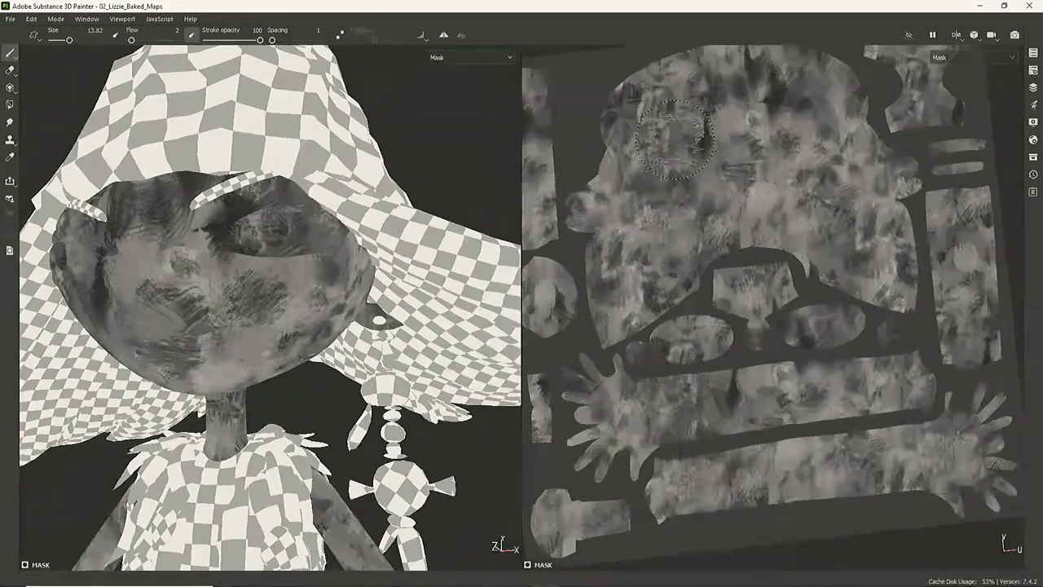
{"action": "key", "text": "Tab"}
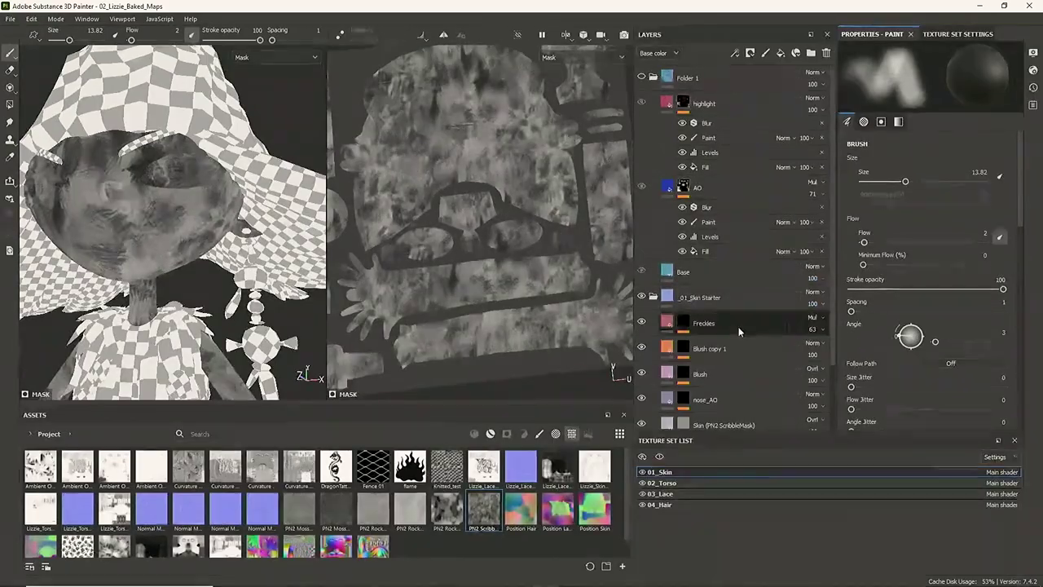
{"action": "left_click_drag", "start_coordinate": [548, 245], "coordinate": [561, 237], "text": "alt"}
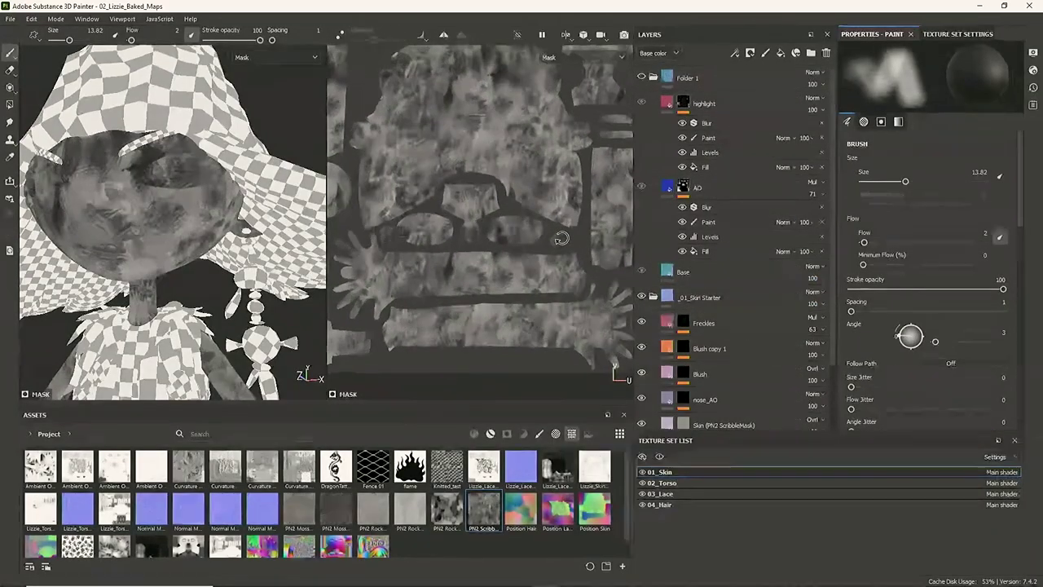
{"action": "scroll", "coordinate": [769, 400], "scroll_direction": "down", "scroll_amount": 3}
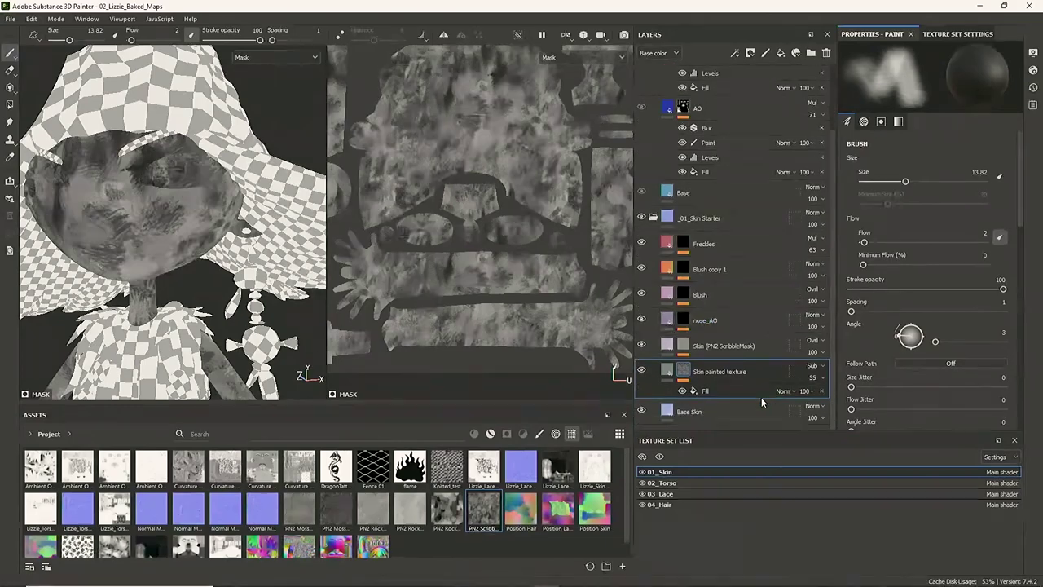
Assign PN2 ScribbleMask to the mask fill of the Skin (PN2 ScribbleMask) layer and inspect the face up close
{"action": "left_click", "coordinate": [683, 344]}
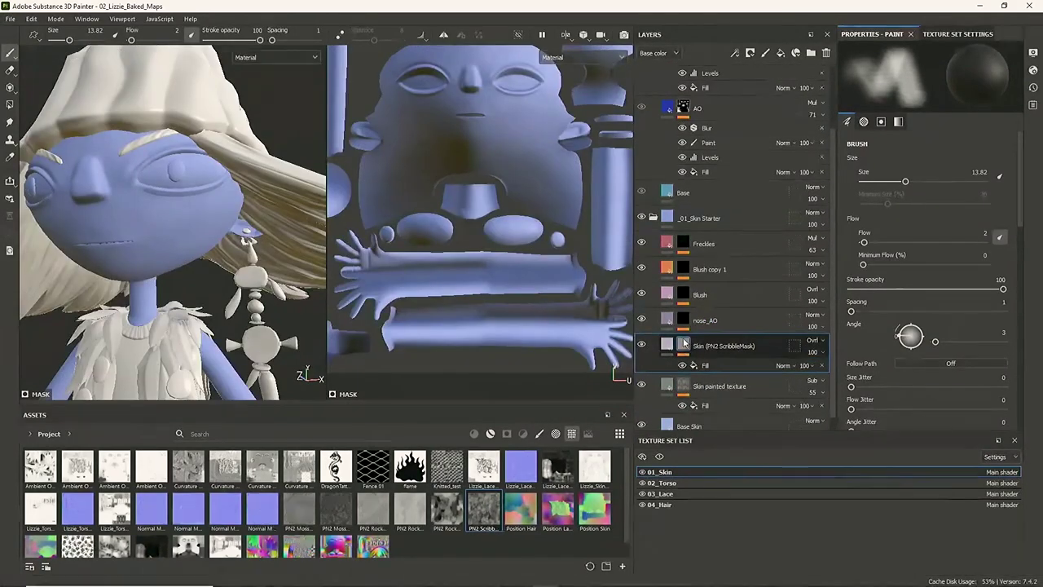
{"action": "left_click", "coordinate": [720, 364]}
{"action": "mouse_move", "coordinate": [478, 512]}
{"action": "left_mouse_down"}
{"action": "mouse_move", "coordinate": [627, 472]}
{"action": "mouse_move", "coordinate": [821, 342]}
{"action": "mouse_move", "coordinate": [917, 96]}
{"action": "left_mouse_up"}
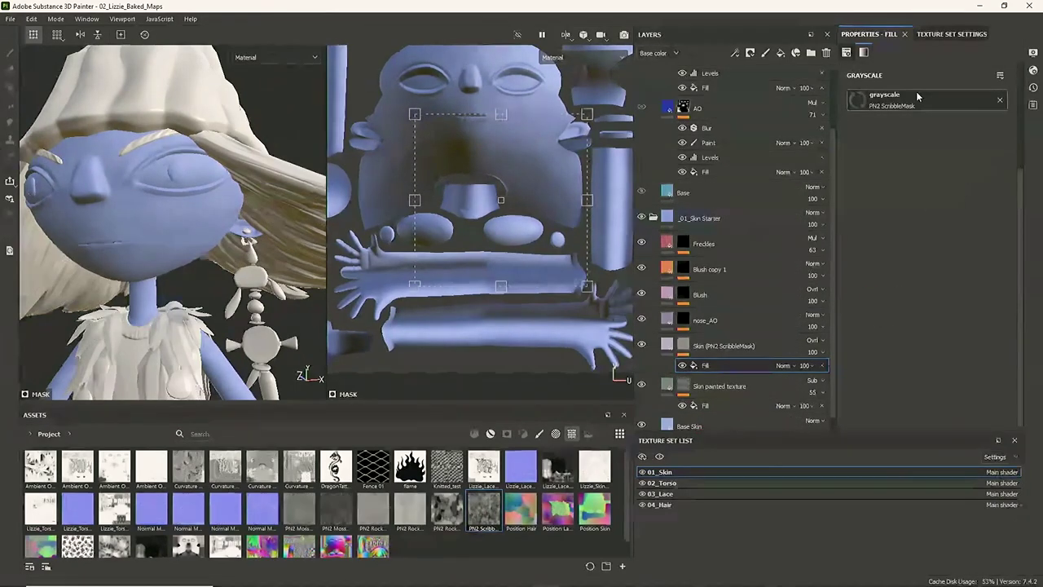
{"action": "left_click_drag", "start_coordinate": [194, 286], "coordinate": [229, 265], "text": "alt"}
{"action": "right_click_drag", "start_coordinate": [228, 265], "coordinate": [275, 251], "text": "alt"}
{"action": "left_click_drag", "start_coordinate": [275, 251], "coordinate": [249, 259], "text": "alt"}
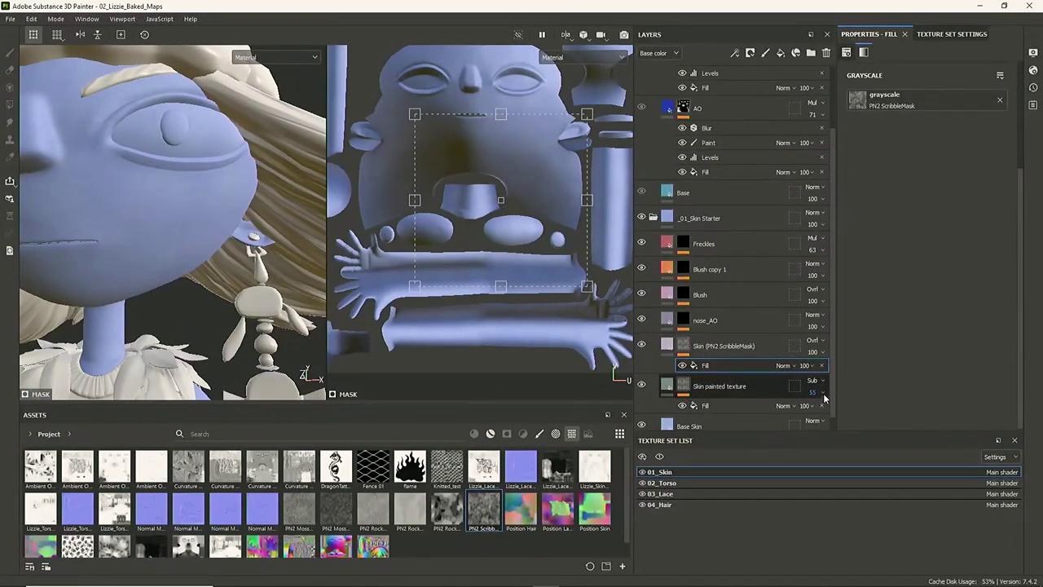
Set the Skin painted texture layer's base color to dark teal, hex 146464, and its opacity to 100, and inspect the face
{"action": "left_click", "coordinate": [670, 386]}
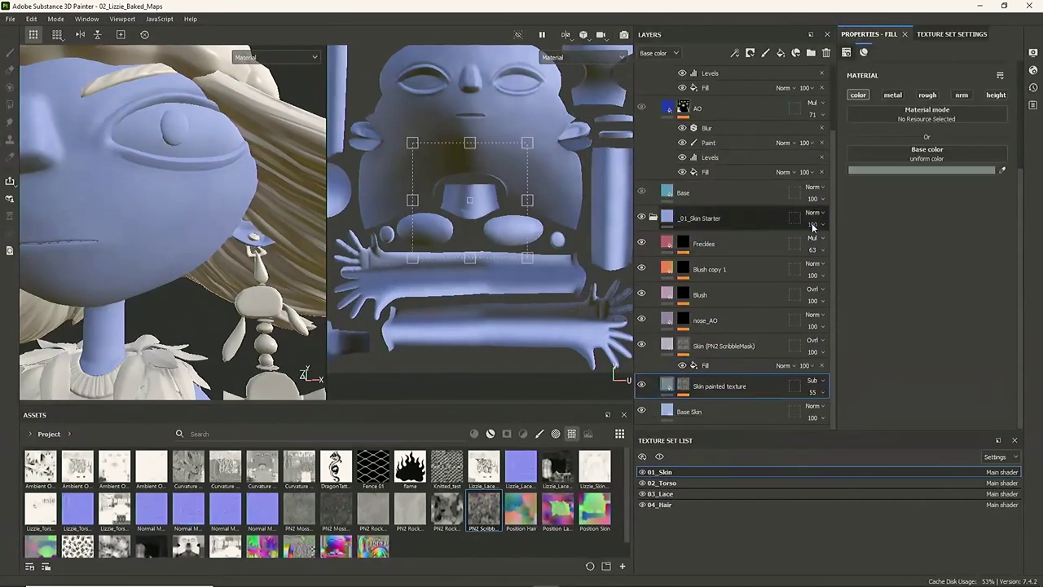
{"action": "left_click", "coordinate": [862, 171]}
{"action": "left_click_drag", "start_coordinate": [934, 260], "coordinate": [968, 270]}
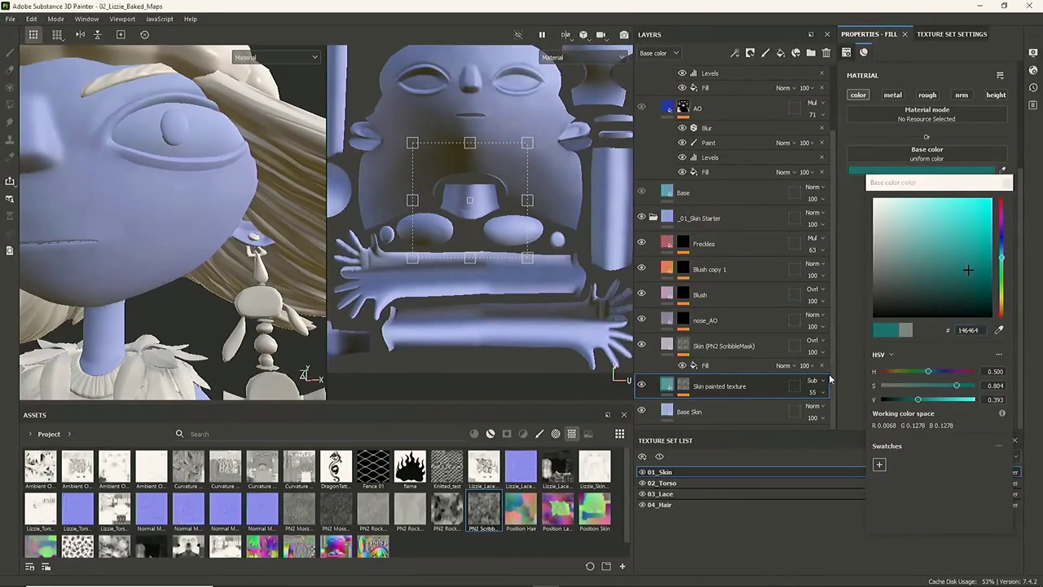
{"action": "left_click", "coordinate": [822, 391]}
{"action": "left_click_drag", "start_coordinate": [839, 416], "coordinate": [850, 414]}
{"action": "left_click", "coordinate": [1007, 186]}
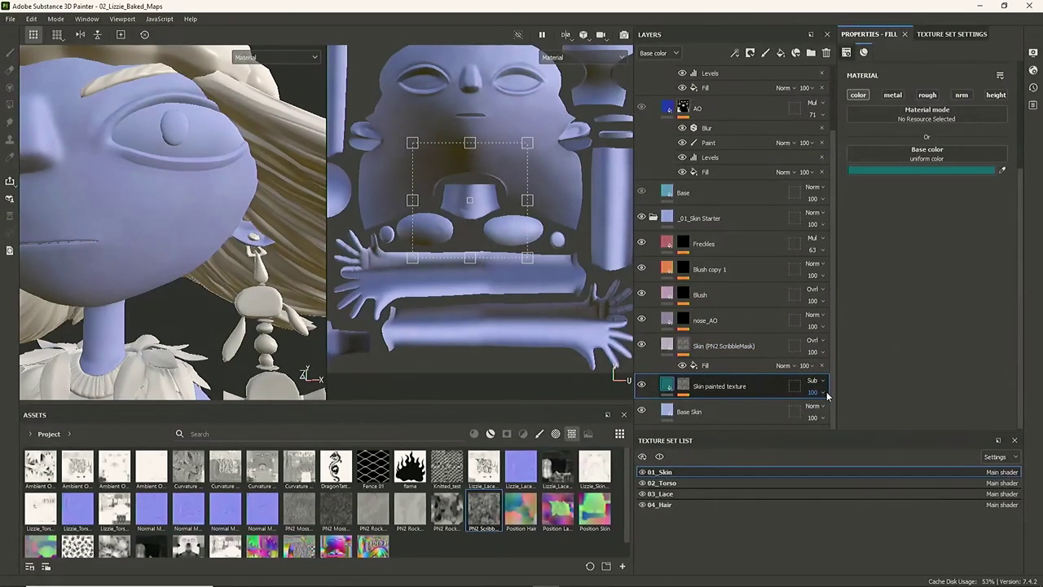
{"action": "key", "text": "Tab"}
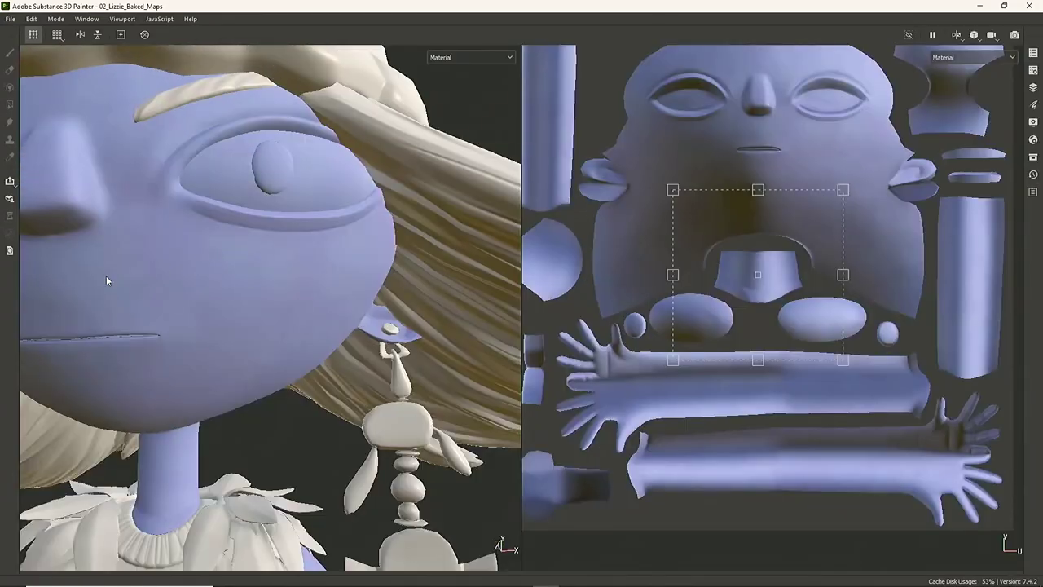
{"action": "key", "text": "super"}
{"action": "left_click", "coordinate": [436, 315]}
{"action": "mouse_move", "coordinate": [437, 316]}
{"action": "left_mouse_down", "text": "alt"}
{"action": "mouse_move", "coordinate": [283, 328]}
{"action": "mouse_move", "coordinate": [363, 275]}
{"action": "mouse_move", "coordinate": [414, 328]}
{"action": "mouse_move", "coordinate": [392, 348]}
{"action": "left_mouse_up", "text": "alt"}
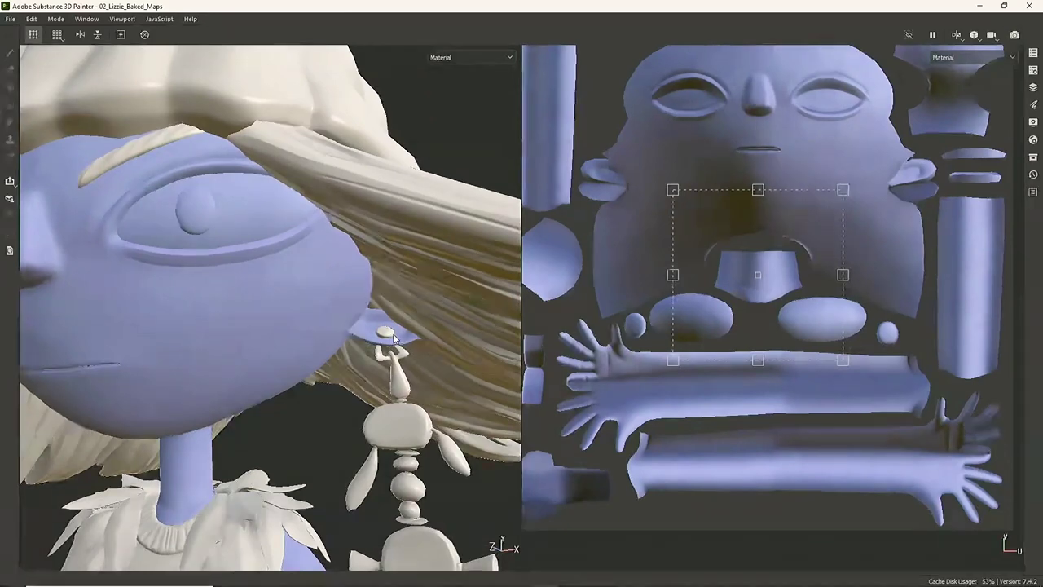
{"action": "key", "text": "Tab"}
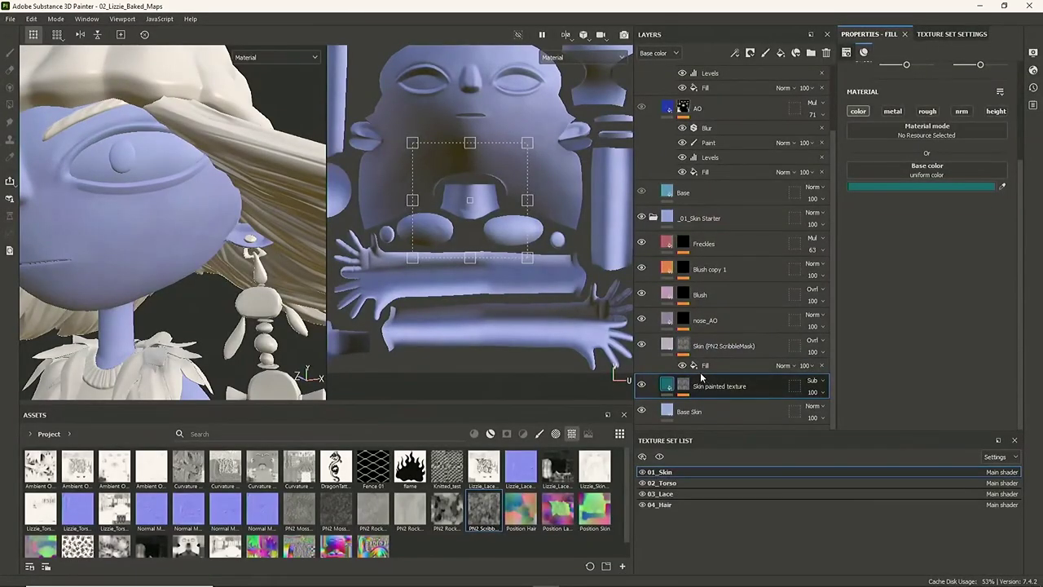
Select the Paint effect in the Blush layer's mask, load the wash_1 brush, and enlarge the viewports for painting
{"action": "left_click", "coordinate": [682, 295]}
{"action": "left_click", "coordinate": [718, 334]}
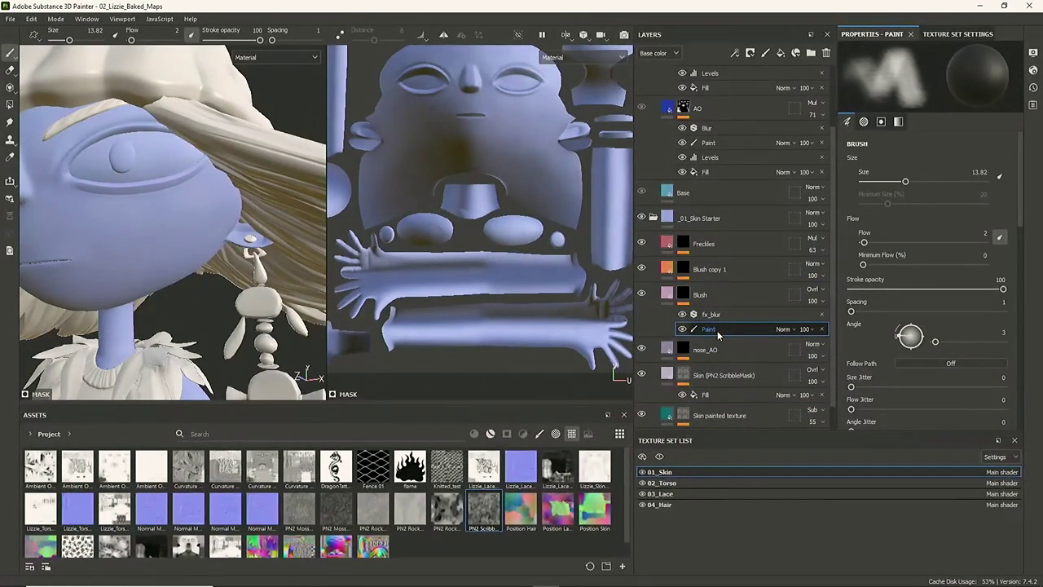
{"action": "left_click", "coordinate": [539, 434]}
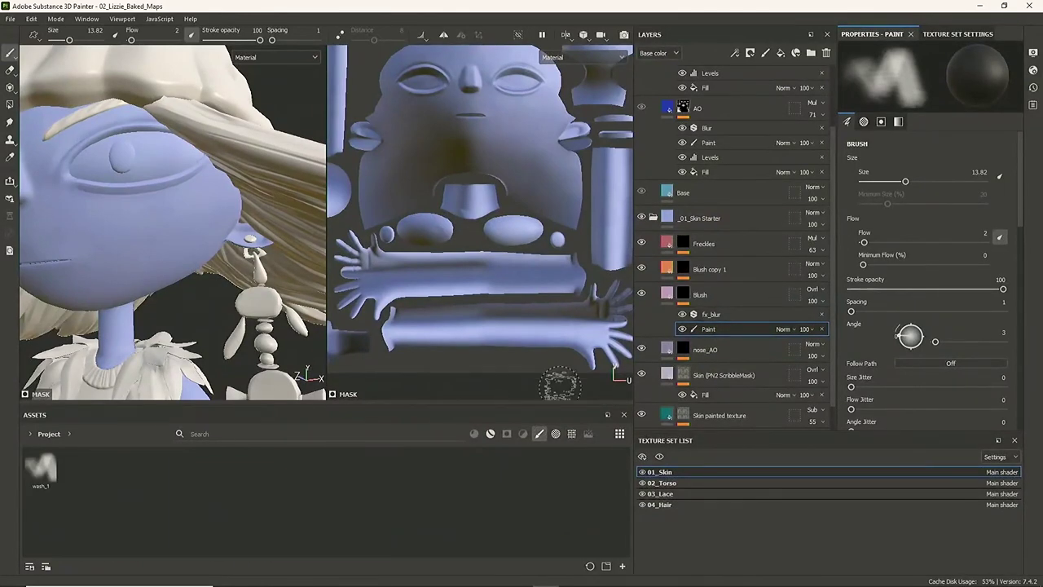
{"action": "left_click", "coordinate": [43, 468]}
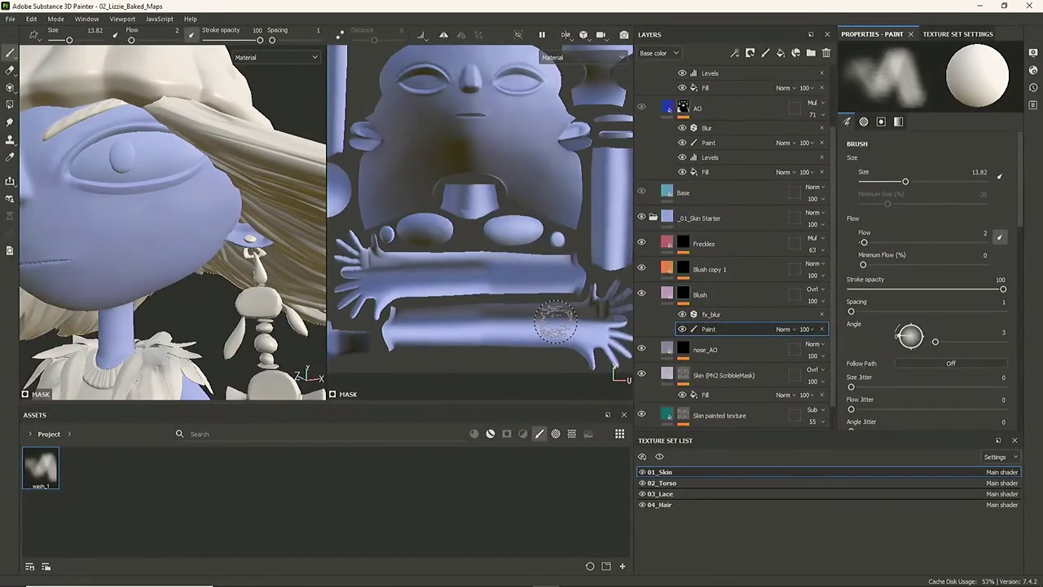
{"action": "key", "text": "Tab"}
Cycle through the mask and individual channel views of the model and UV layout, ending on the full material view
{"action": "key", "text": "c"}
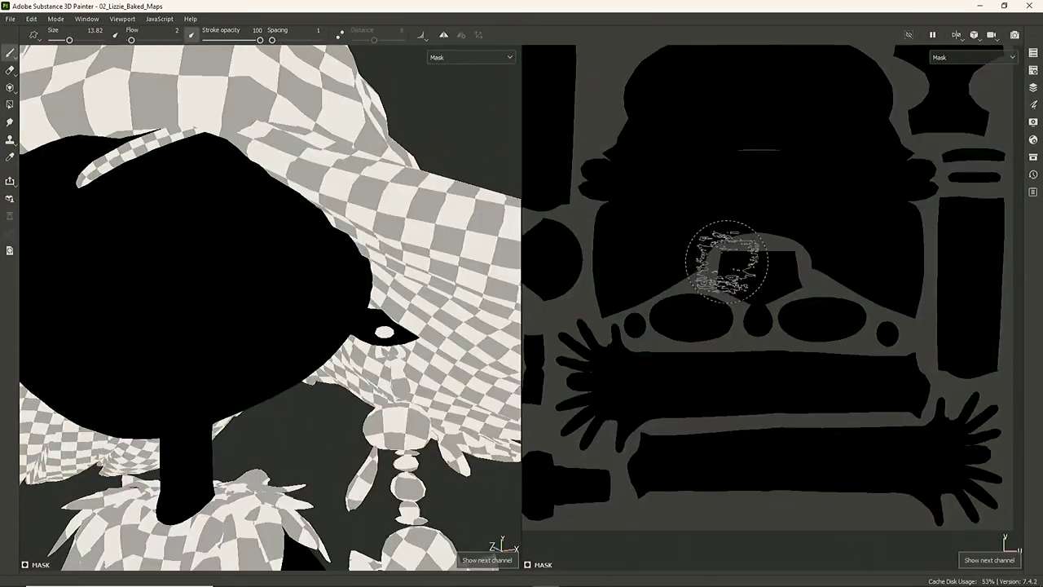
{"action": "key", "text": "c"}
{"action": "key", "text": "c"}
{"action": "key", "text": "c"}
{"action": "key", "text": "c"}
{"action": "key", "text": "c"}
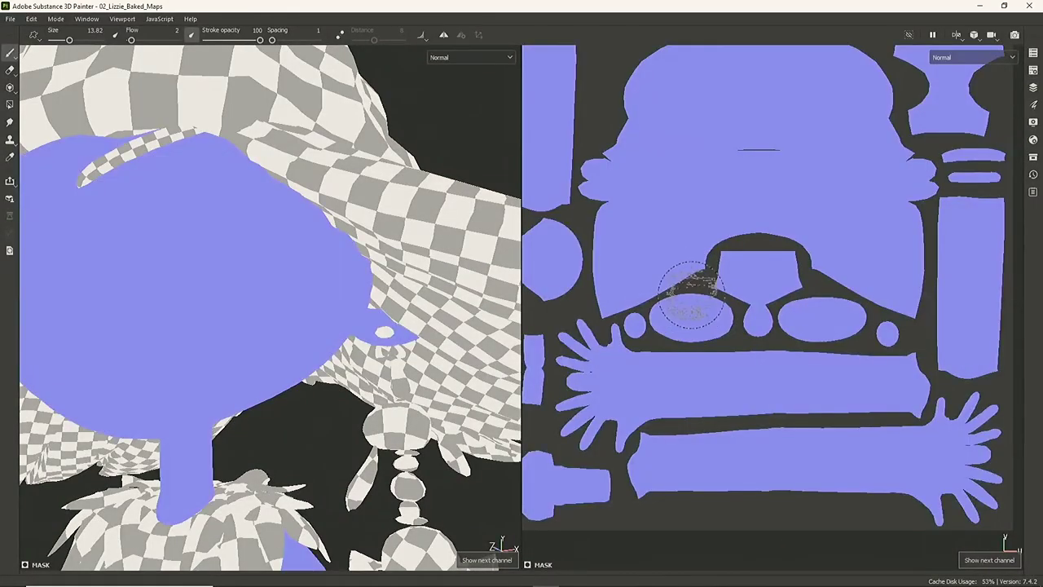
{"action": "key", "text": "c"}
{"action": "key", "text": "c"}
{"action": "key", "text": "c"}
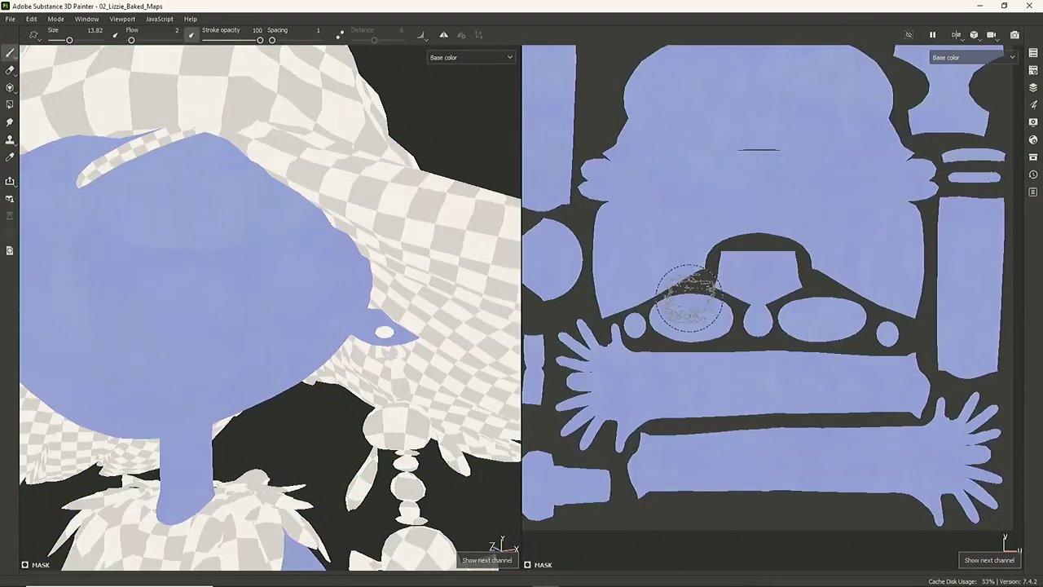
{"action": "key", "text": "m"}
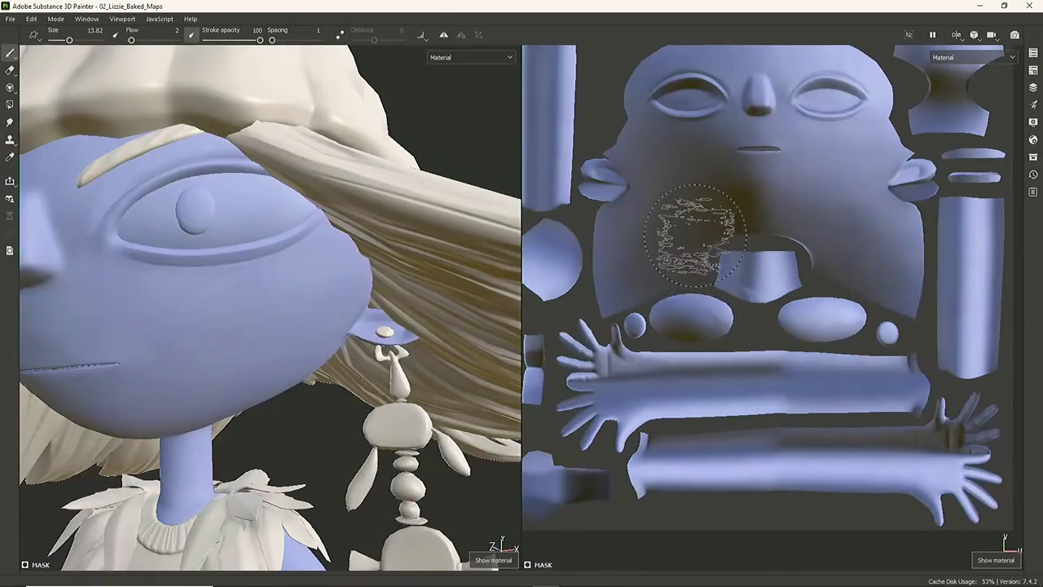
Paint blush over one eye and its cheek on the UV layout, and consult the Lizzie Material_Call out.png reference
{"action": "middle_click_drag", "start_coordinate": [696, 238], "coordinate": [649, 351], "text": "alt"}
{"action": "right_click_drag", "start_coordinate": [692, 255], "coordinate": [788, 245], "text": "shift"}
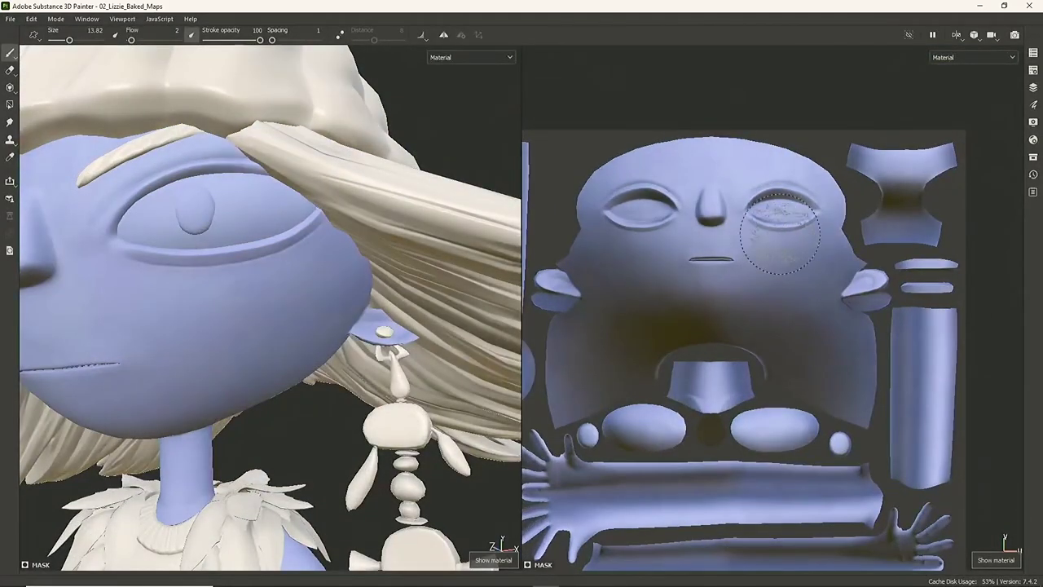
{"action": "mouse_move", "coordinate": [785, 217]}
{"action": "left_mouse_down"}
{"action": "mouse_move", "coordinate": [800, 222]}
{"action": "mouse_move", "coordinate": [764, 220]}
{"action": "mouse_move", "coordinate": [739, 238]}
{"action": "left_mouse_up"}
{"action": "key", "text": "alt+Tab"}
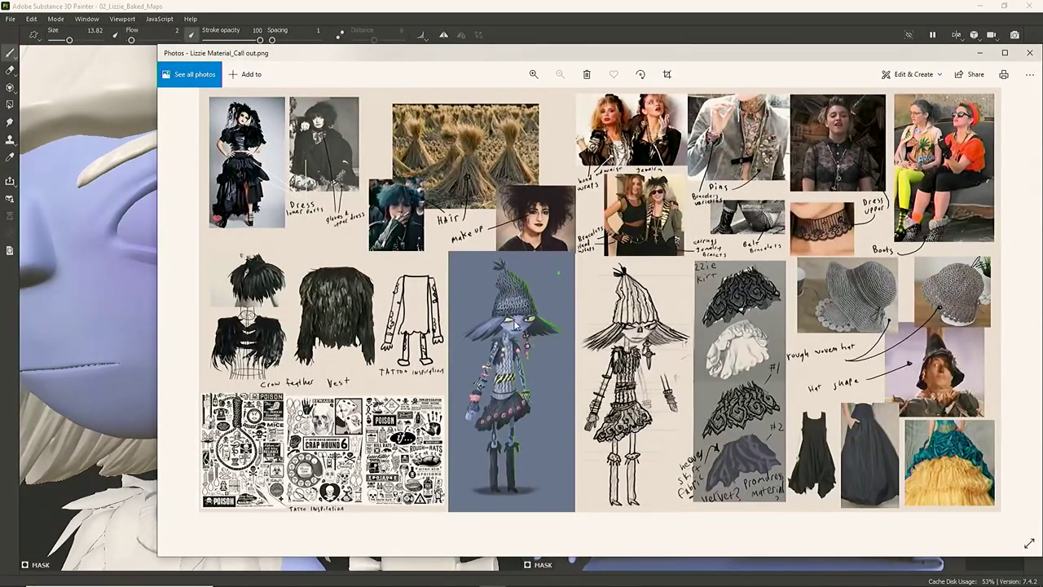
{"action": "key", "text": "alt+Tab"}
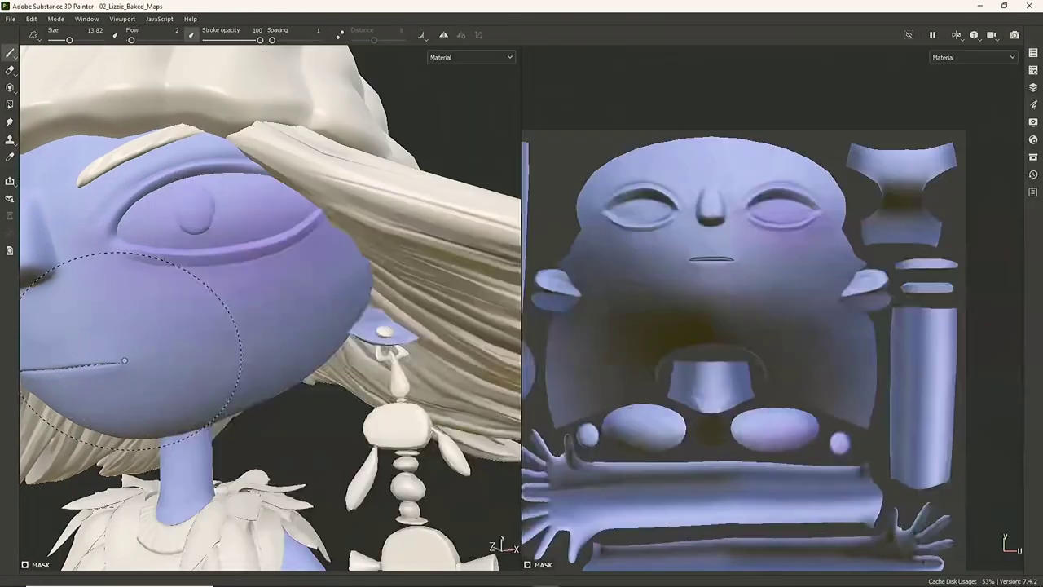
Paint matching blush over the other eye and cheek, and cover the nose using brush size 7.37
{"action": "scroll", "coordinate": [937, 245], "scroll_direction": "up", "scroll_amount": 3}
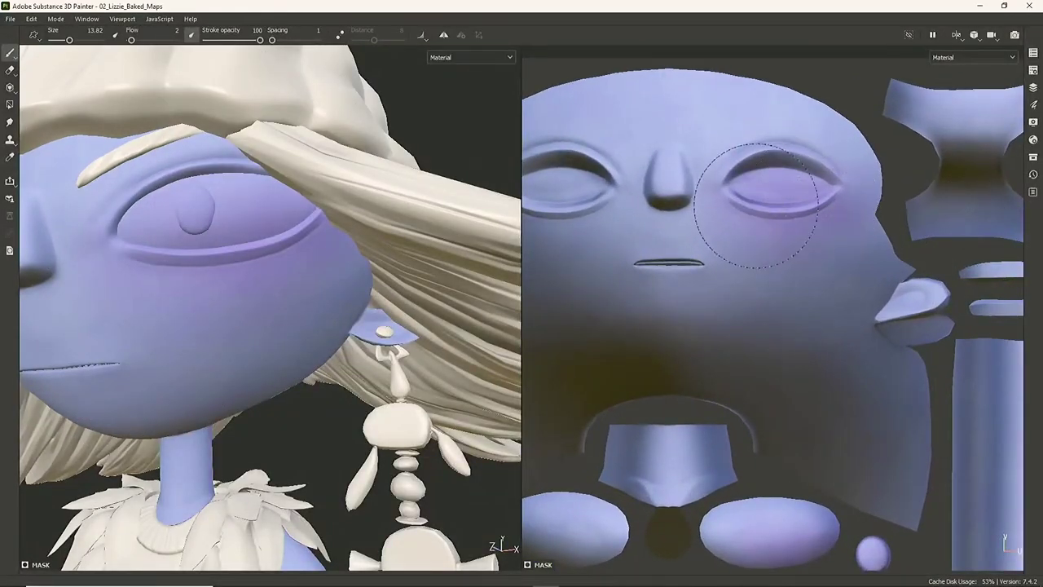
{"action": "middle_click_drag", "start_coordinate": [709, 199], "coordinate": [847, 177]}
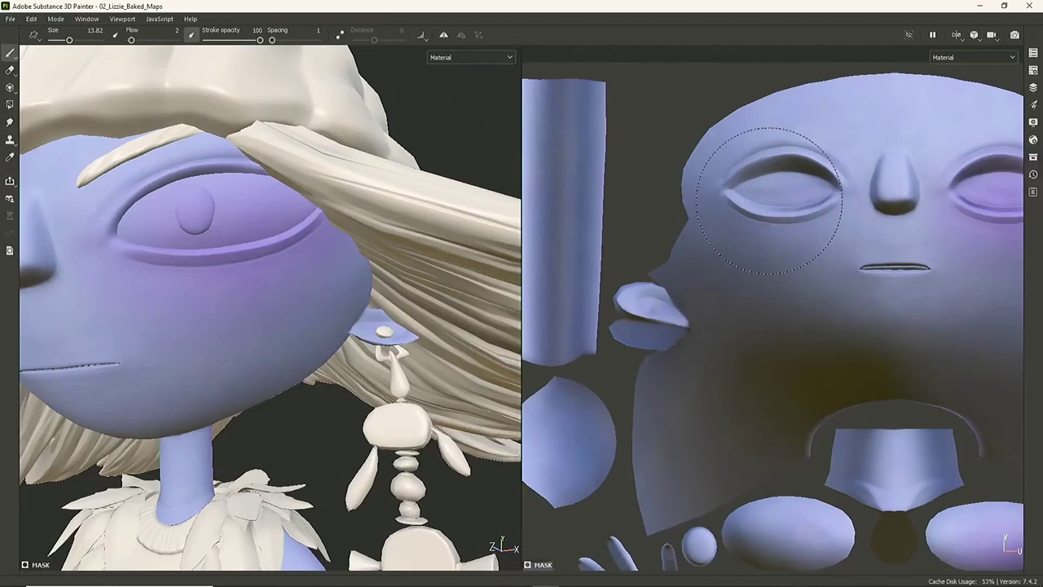
{"action": "right_click_drag", "start_coordinate": [897, 184], "coordinate": [865, 184], "text": "ctrl"}
{"action": "left_click_drag", "start_coordinate": [896, 163], "coordinate": [904, 178]}
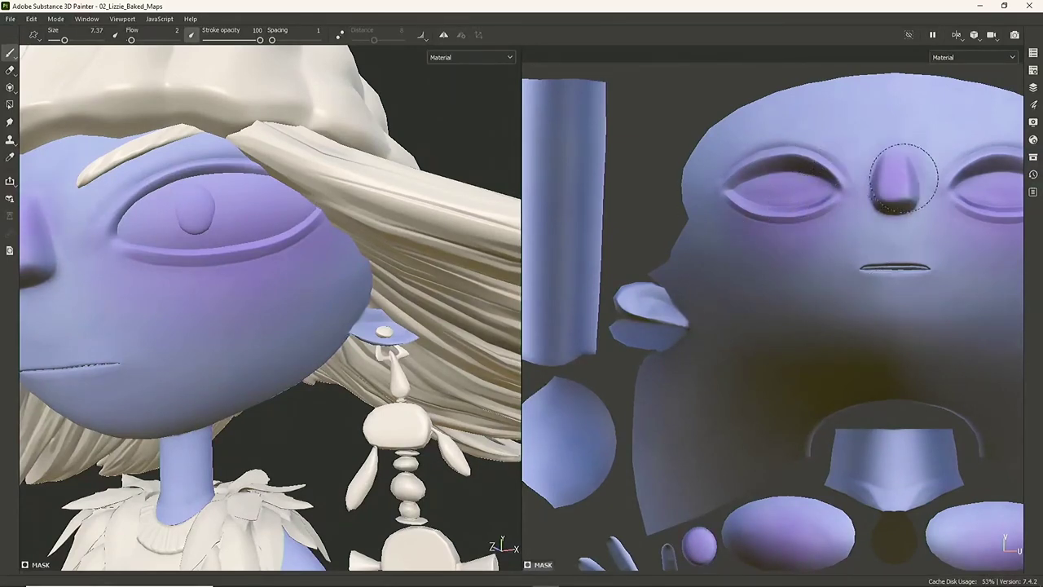
Check the blush on the whole face from the front and dab lightly around the mouth on the UV layout
{"action": "scroll", "coordinate": [785, 226], "scroll_direction": "down", "scroll_amount": 3}
{"action": "left_click_drag", "start_coordinate": [364, 298], "coordinate": [342, 300], "text": "alt"}
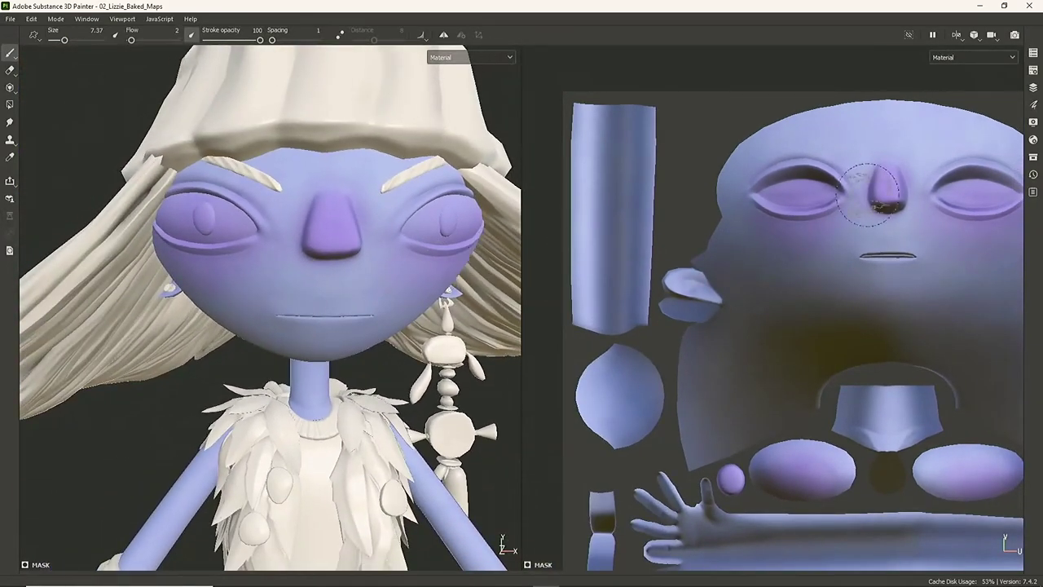
{"action": "mouse_move", "coordinate": [839, 154]}
{"action": "middle_mouse_down", "text": "alt"}
{"action": "mouse_move", "coordinate": [752, 191]}
{"action": "mouse_move", "coordinate": [767, 174]}
{"action": "middle_mouse_up", "text": "alt"}
{"action": "left_click_drag", "start_coordinate": [834, 271], "coordinate": [833, 265]}
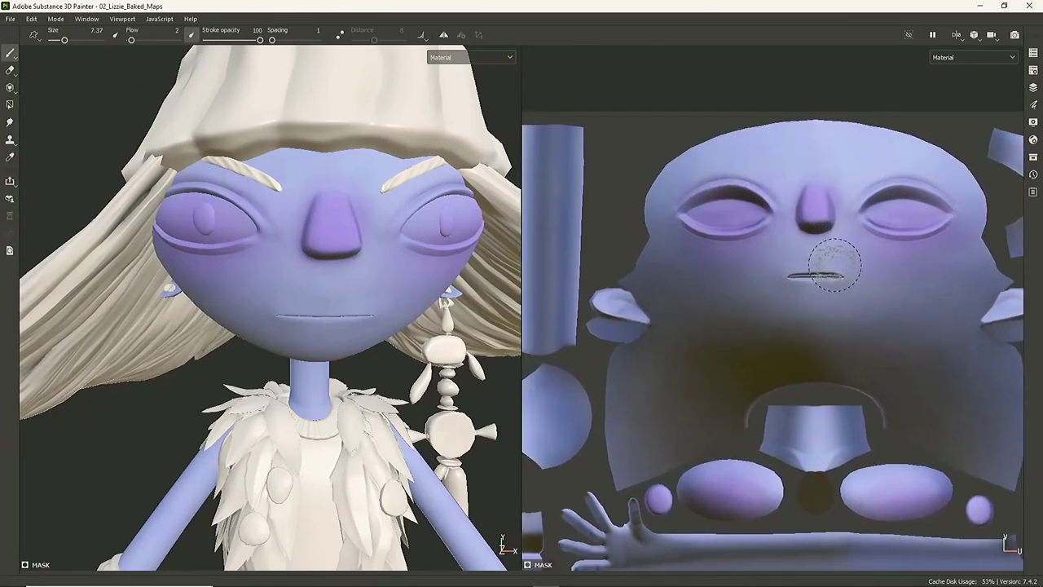
Select the lowest Paint effect in the Freckles layer's mask and list the brushes from all asset libraries
{"action": "key", "text": "Tab"}
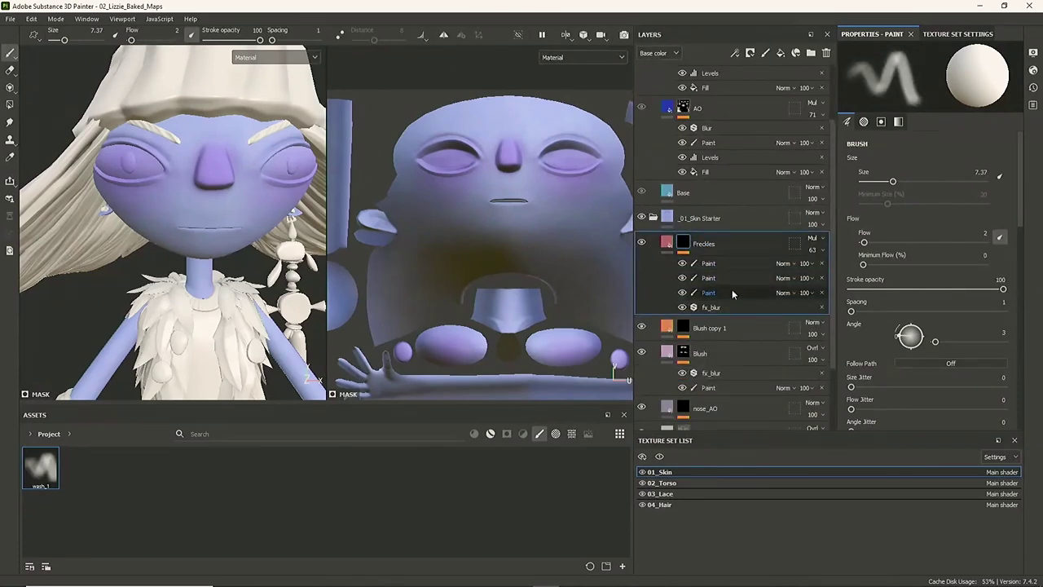
{"action": "left_click", "coordinate": [731, 291]}
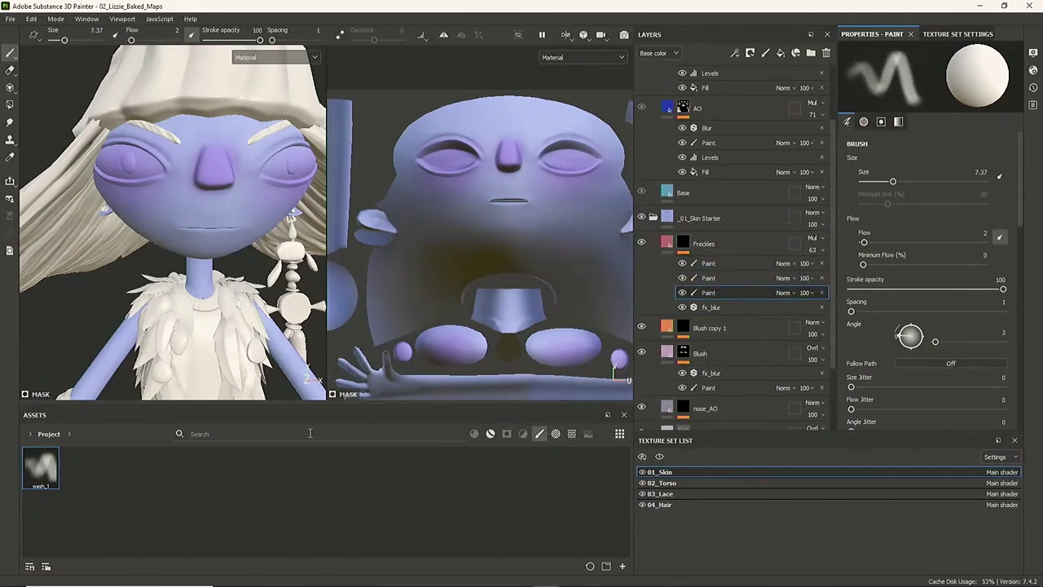
{"action": "left_click", "coordinate": [33, 433]}
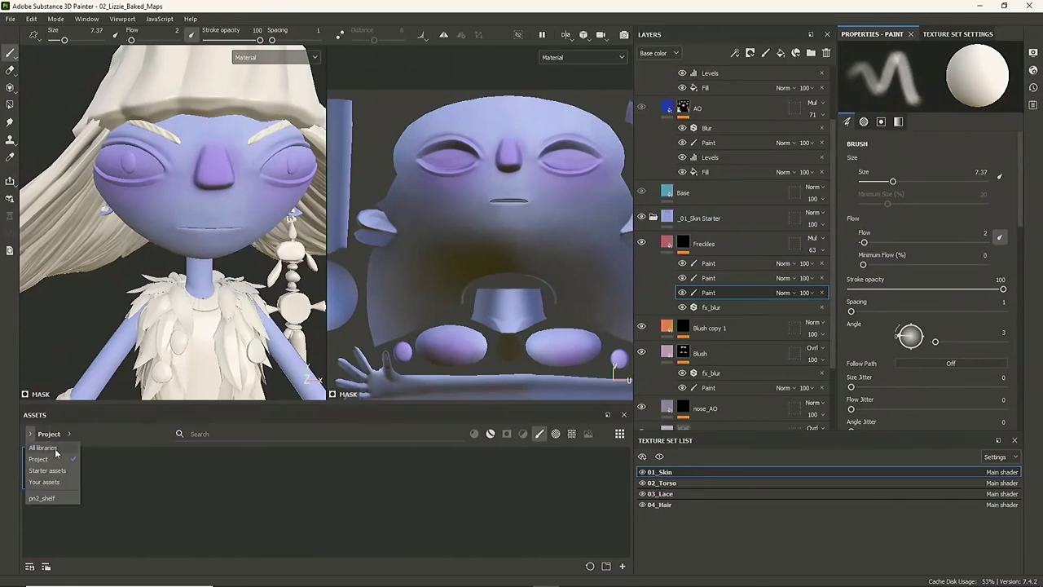
{"action": "left_click", "coordinate": [55, 449]}
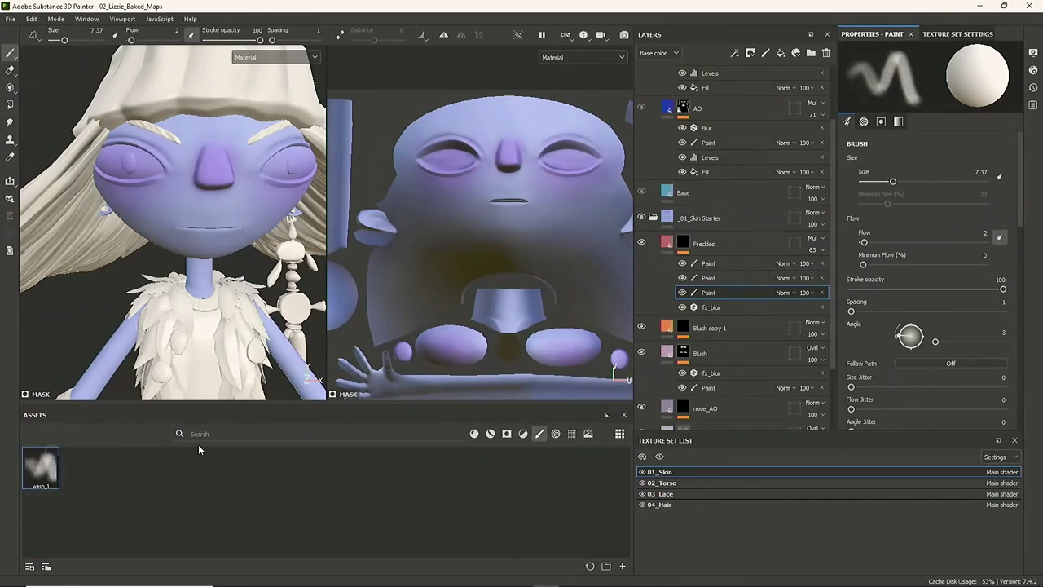
{"action": "left_click", "coordinate": [541, 436]}
{"action": "left_click", "coordinate": [541, 436]}
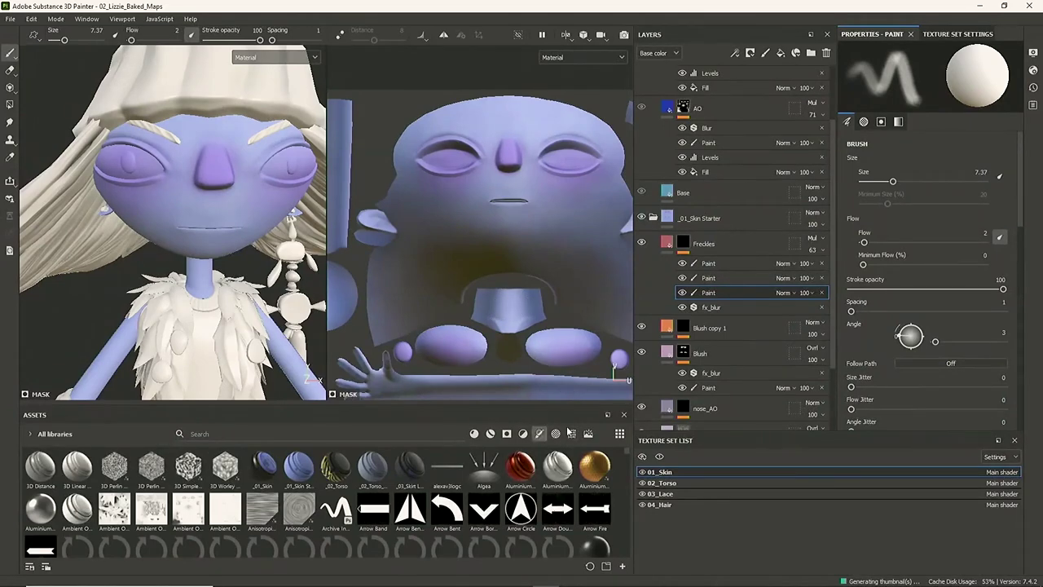
Choose a Kyle's Spatter brush with scattered round specks for the freckles and set its spacing to 81
{"action": "scroll", "coordinate": [629, 481], "scroll_direction": "down", "scroll_amount": 5}
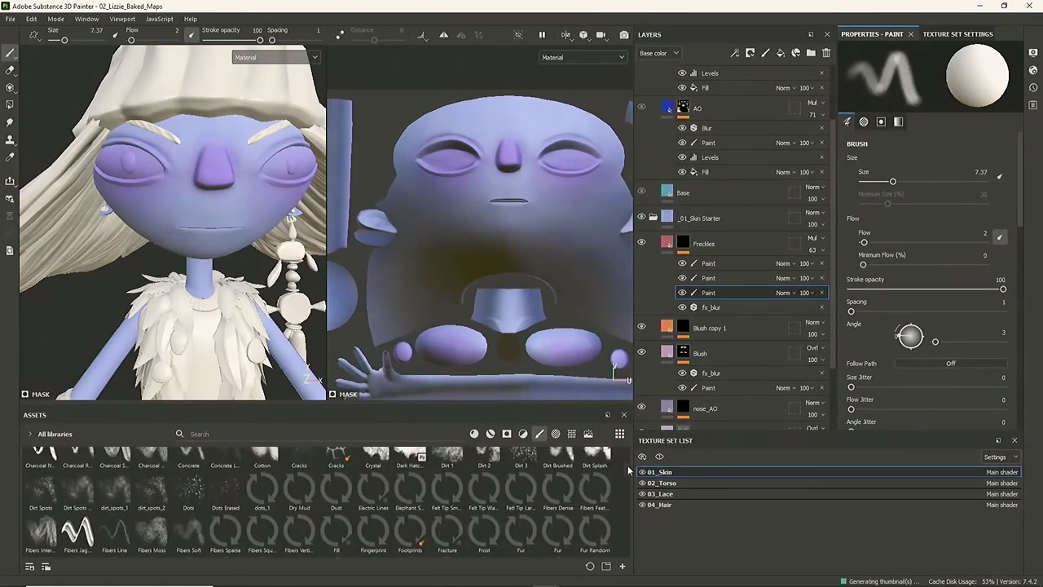
{"action": "left_click_drag", "start_coordinate": [629, 497], "coordinate": [626, 505]}
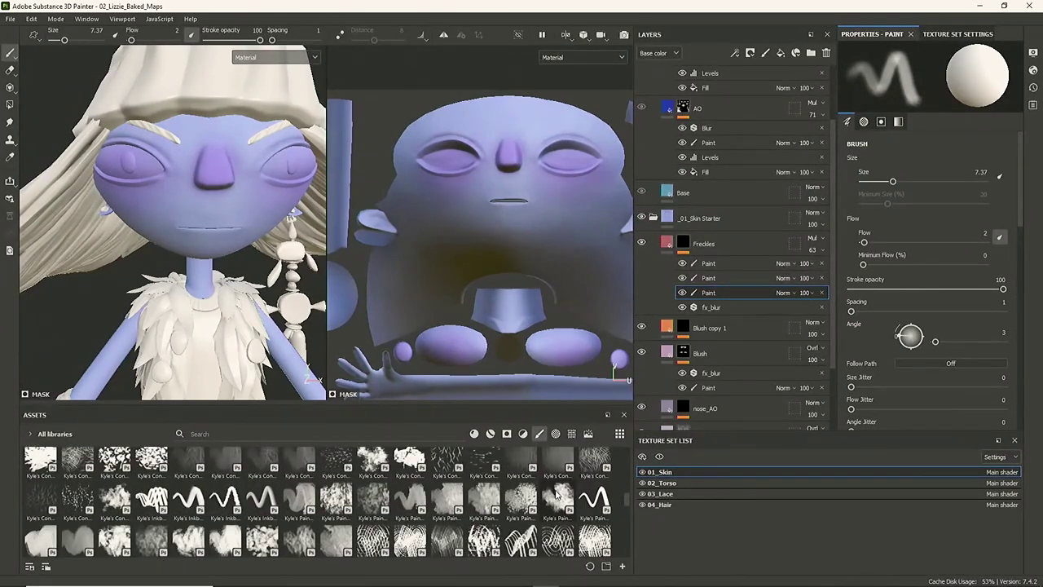
{"action": "scroll", "coordinate": [561, 458], "scroll_direction": "down", "scroll_amount": 10}
{"action": "scroll", "coordinate": [540, 506], "scroll_direction": "up", "scroll_amount": 4}
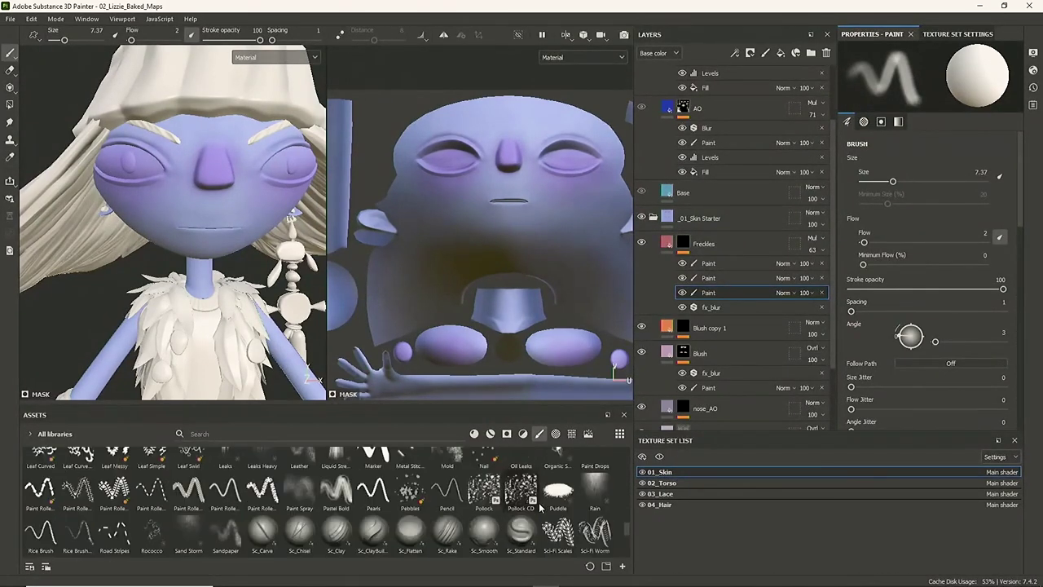
{"action": "scroll", "coordinate": [529, 505], "scroll_direction": "down", "scroll_amount": 5}
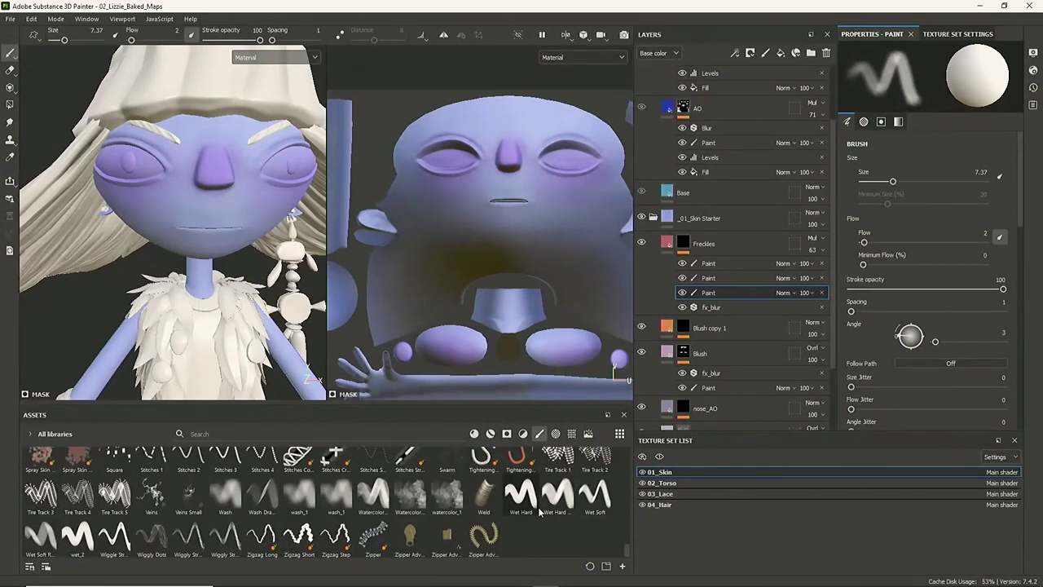
{"action": "scroll", "coordinate": [541, 510], "scroll_direction": "up", "scroll_amount": 3}
{"action": "scroll", "coordinate": [532, 514], "scroll_direction": "up", "scroll_amount": 3}
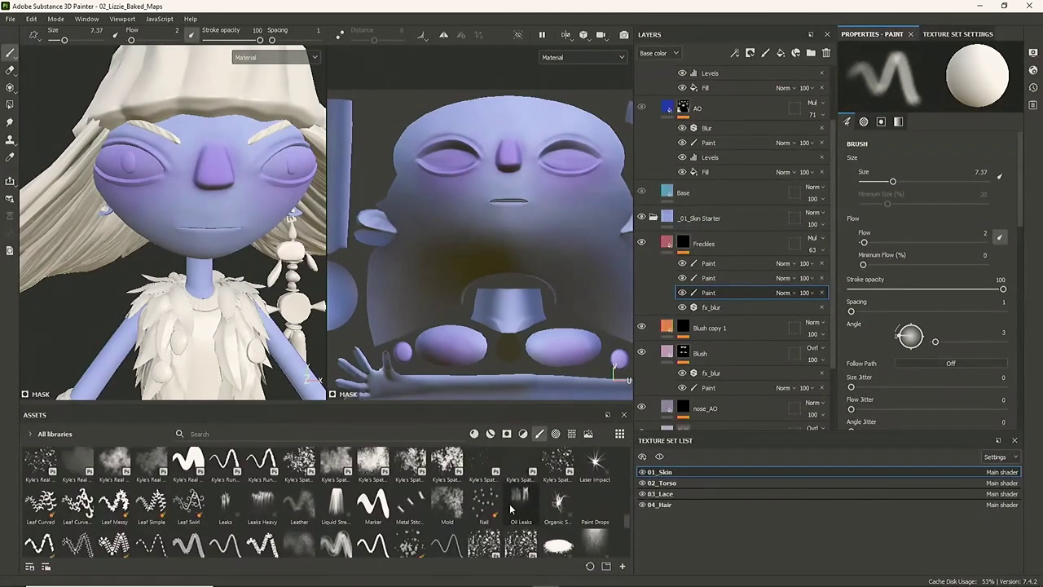
{"action": "left_click", "coordinate": [557, 463]}
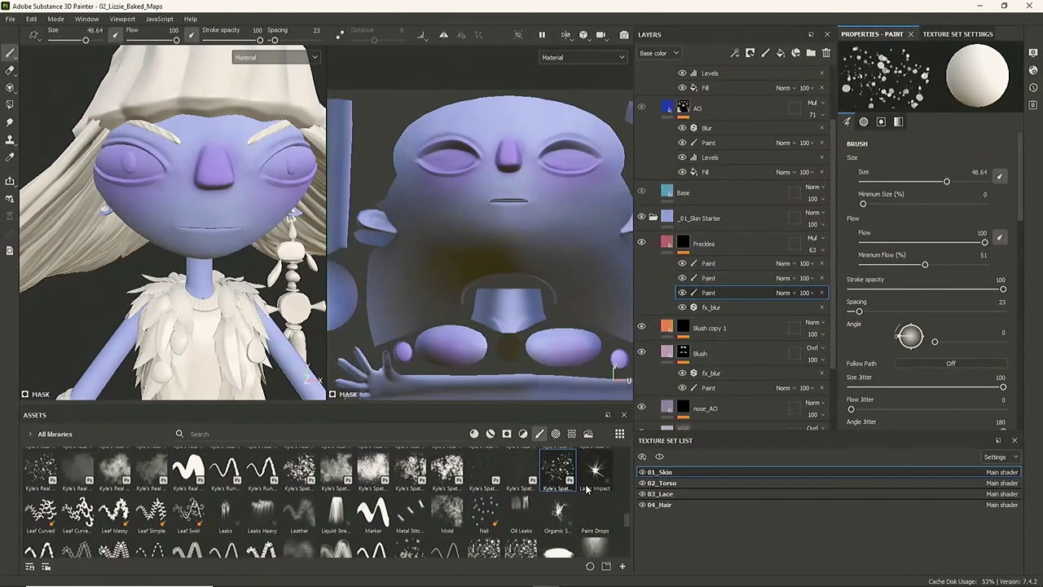
{"action": "mouse_move", "coordinate": [586, 489]}
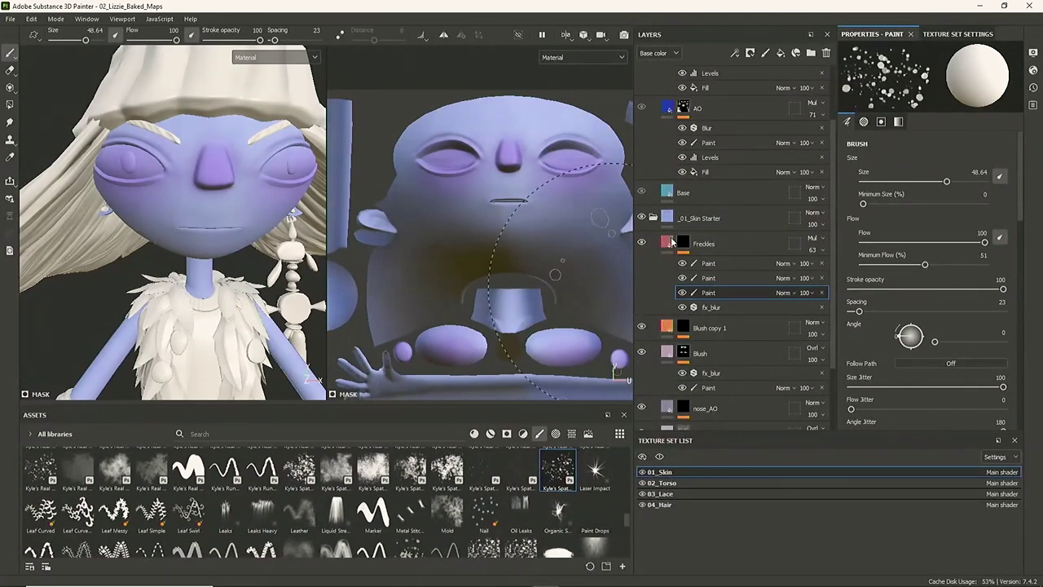
{"action": "left_click_drag", "start_coordinate": [859, 311], "coordinate": [881, 311]}
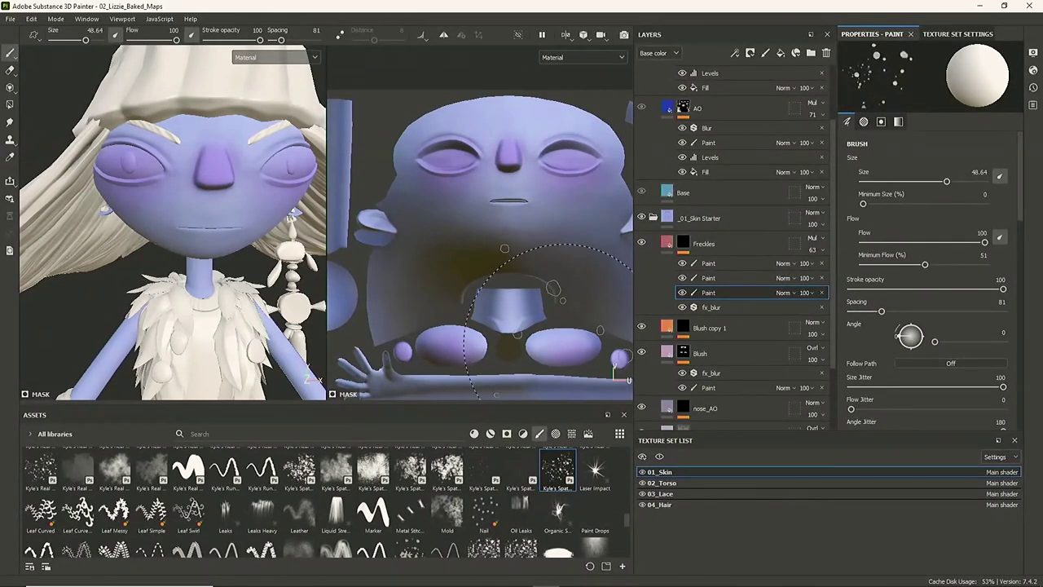
Stamp freckles beneath both eyes and beside the nose on the UV layout with brush size 14.24
{"action": "key", "text": "Tab"}
{"action": "scroll", "coordinate": [876, 277], "scroll_direction": "up", "scroll_amount": 6}
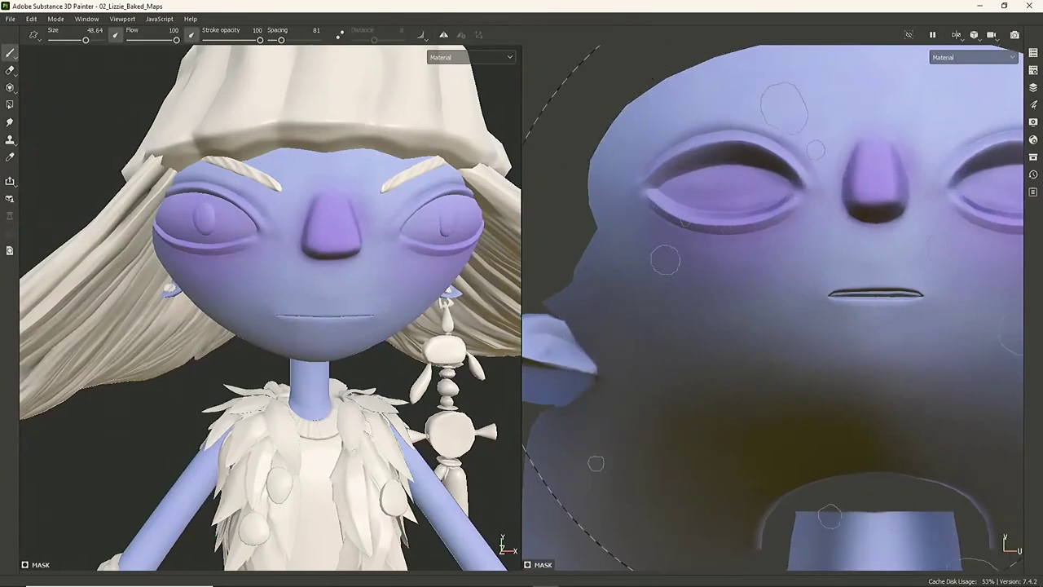
{"action": "right_click_drag", "start_coordinate": [824, 291], "coordinate": [753, 285], "text": "ctrl"}
{"action": "left_click", "coordinate": [784, 253]}
{"action": "left_click", "coordinate": [785, 248]}
{"action": "middle_click_drag", "start_coordinate": [748, 224], "coordinate": [745, 227], "text": "alt"}
{"action": "left_click_drag", "start_coordinate": [745, 227], "coordinate": [639, 218], "text": "alt"}
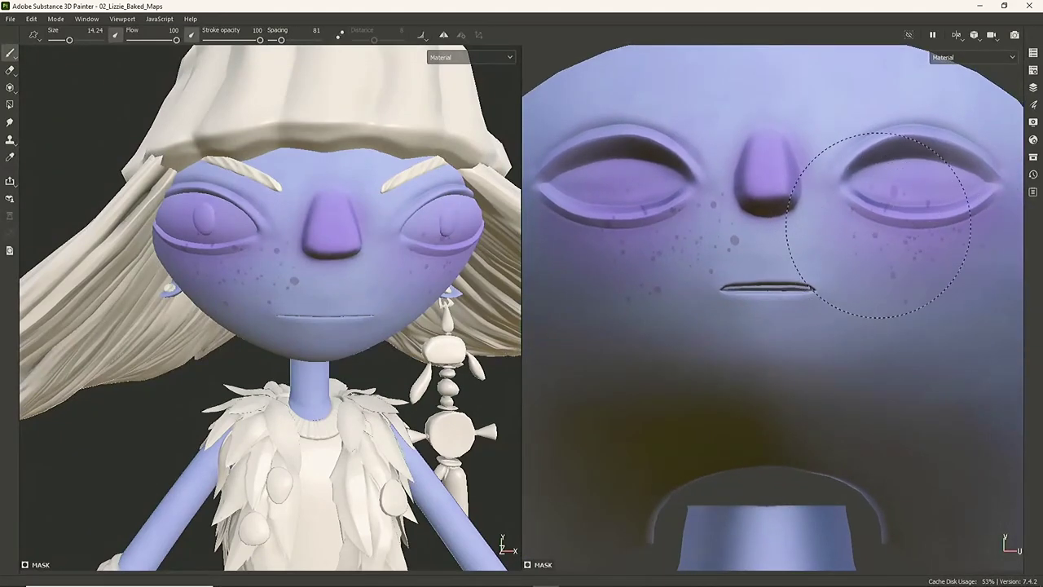
Try the Tint and Overlay blend modes on the Freckles mask's lowest Paint effect, and set it to Multiply
{"action": "key", "text": "Tab"}
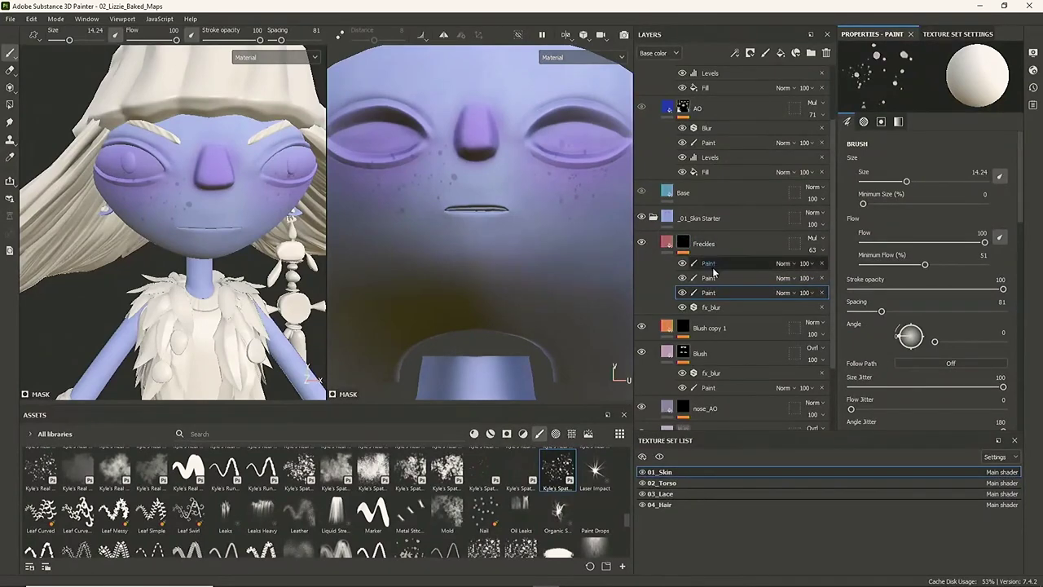
{"action": "left_click", "coordinate": [785, 293]}
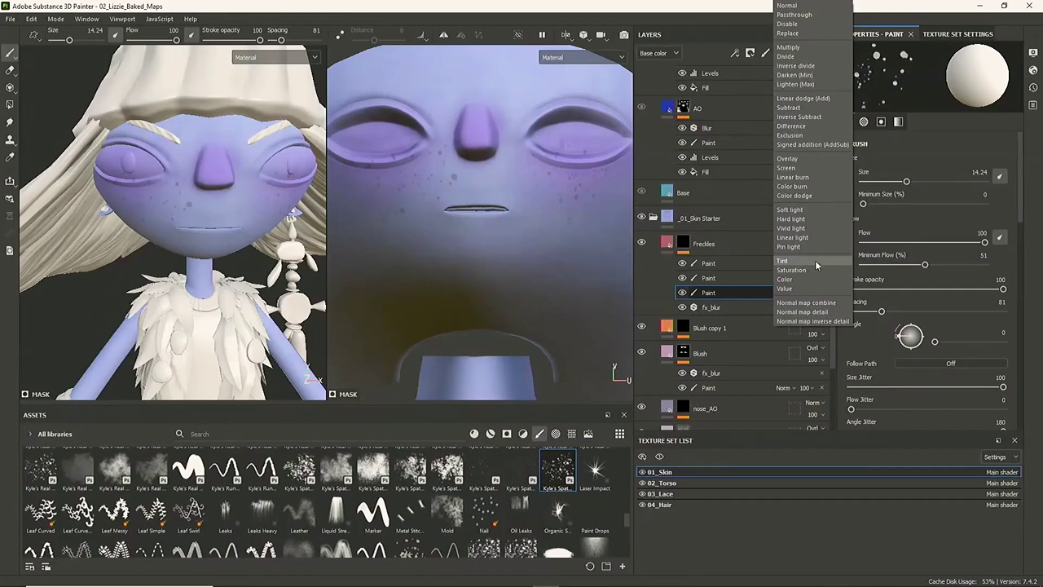
{"action": "left_click", "coordinate": [814, 260]}
{"action": "left_click", "coordinate": [781, 293]}
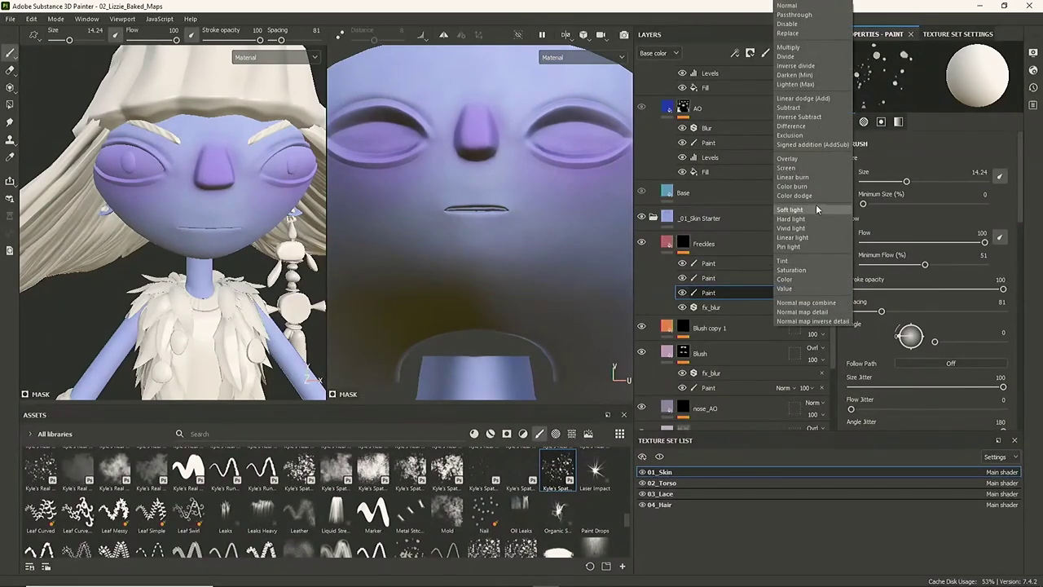
{"action": "left_click", "coordinate": [809, 159]}
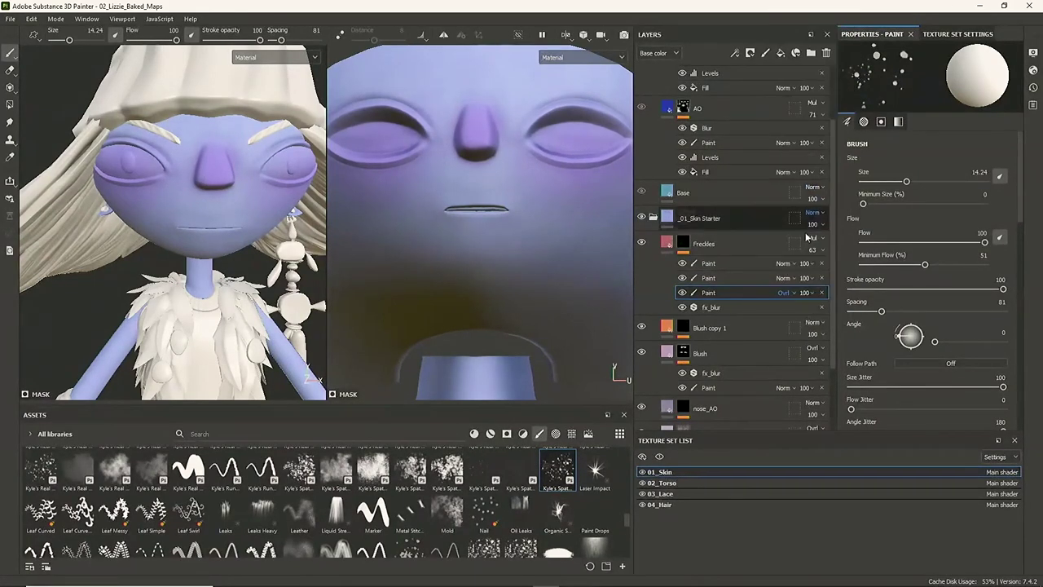
{"action": "left_click", "coordinate": [805, 295]}
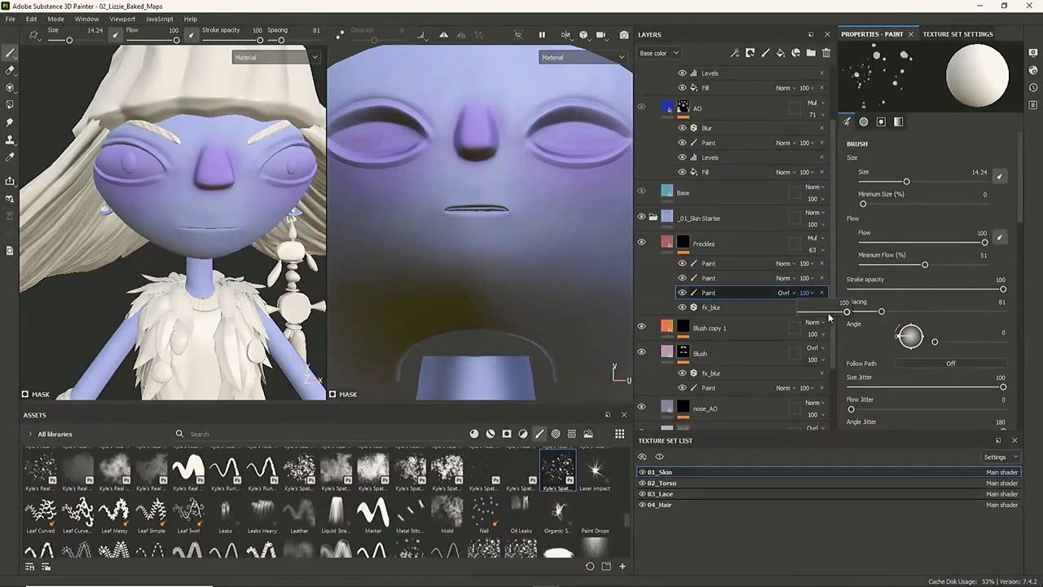
{"action": "left_click", "coordinate": [783, 293]}
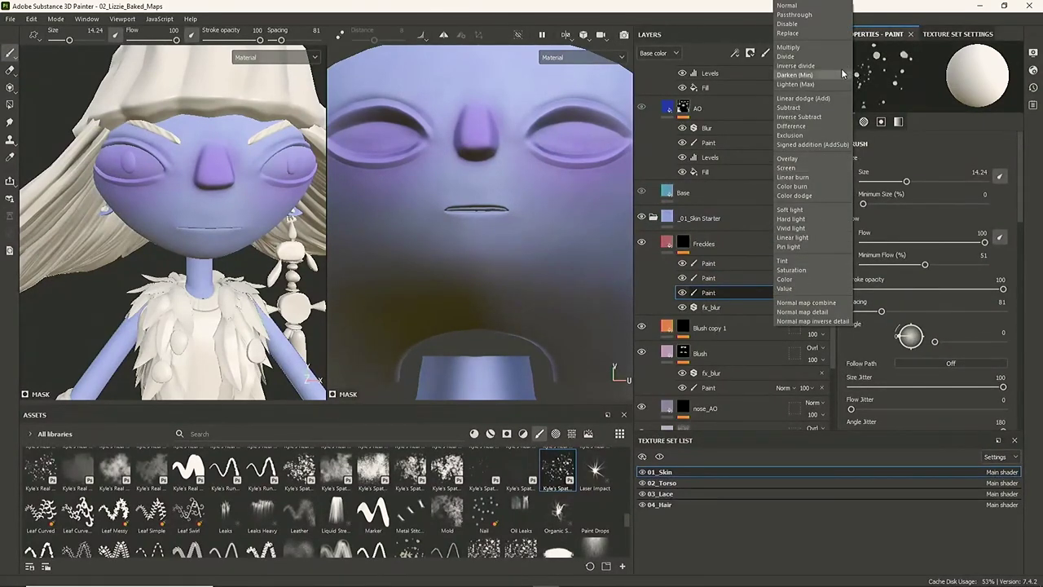
{"action": "left_click", "coordinate": [827, 48]}
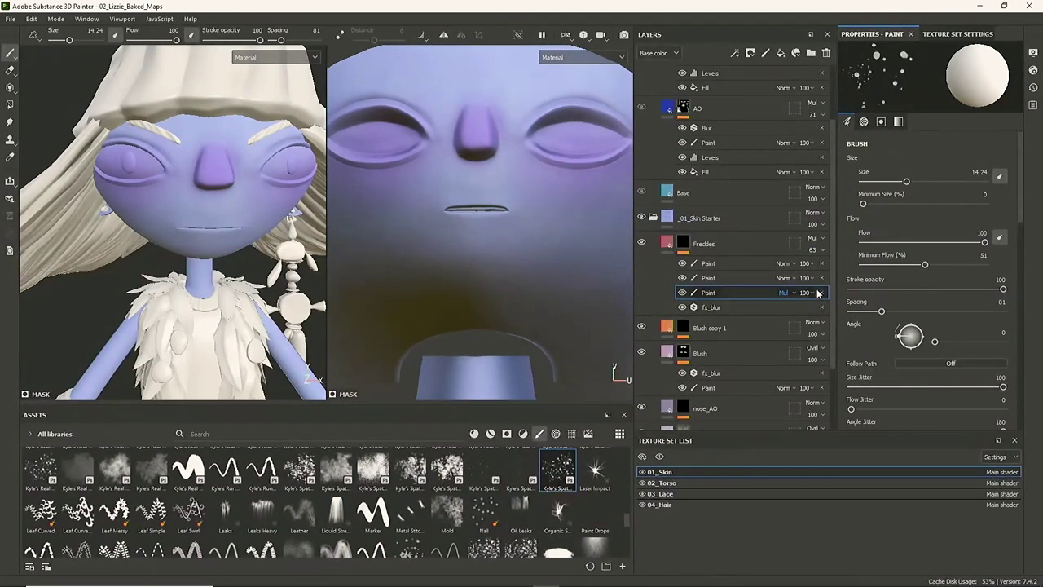
Stamp freckles under one eye on the UV layout in the Freckles mask's middle Paint effect, and collapse the _01_Skin Starter folder
{"action": "left_click", "coordinate": [733, 278]}
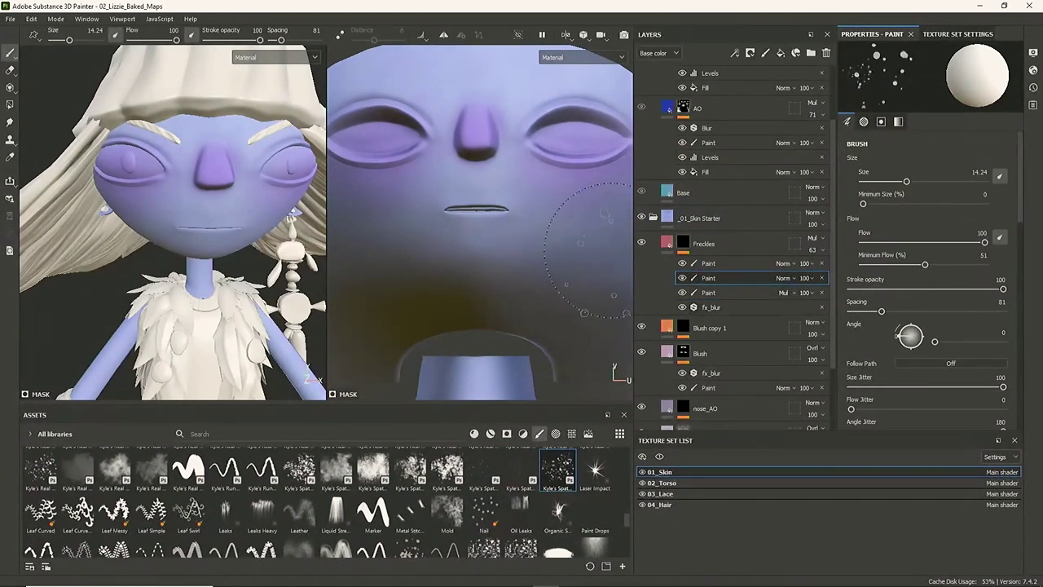
{"action": "left_click_drag", "start_coordinate": [541, 174], "coordinate": [508, 186]}
{"action": "scroll", "coordinate": [760, 258], "scroll_direction": "up", "scroll_amount": 3}
{"action": "left_click", "coordinate": [653, 78]}
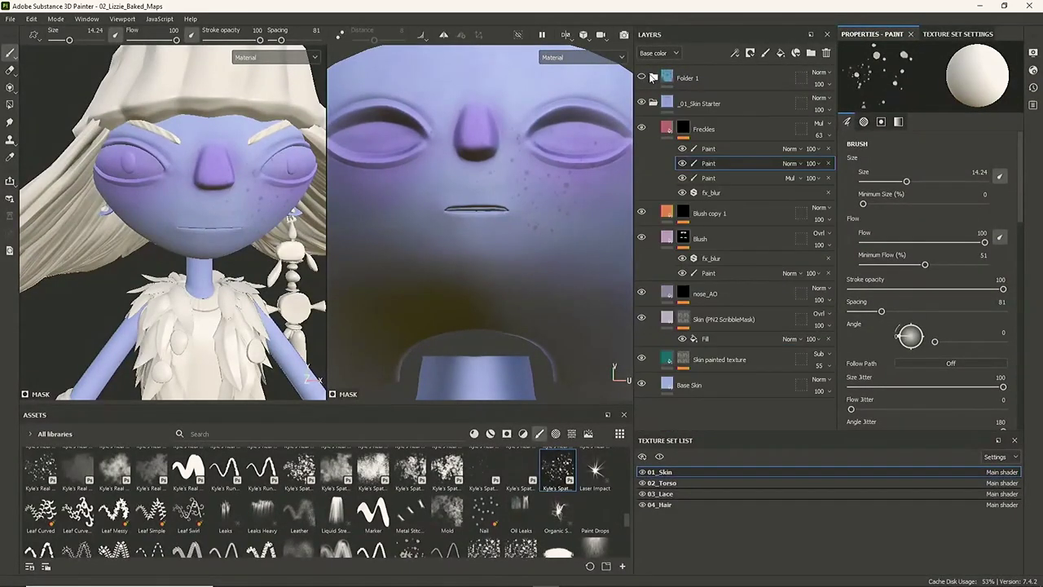
{"action": "left_click", "coordinate": [653, 103]}
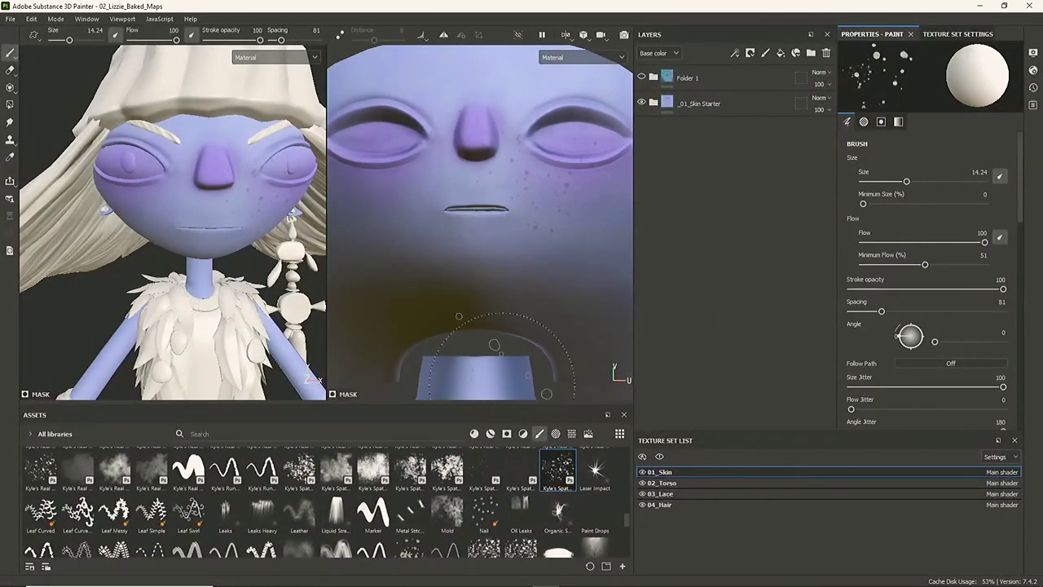
Add the project's _01_Skin smart material below _01_Skin Starter in the layer stack and hide the starter folder
{"action": "left_click", "coordinate": [475, 434]}
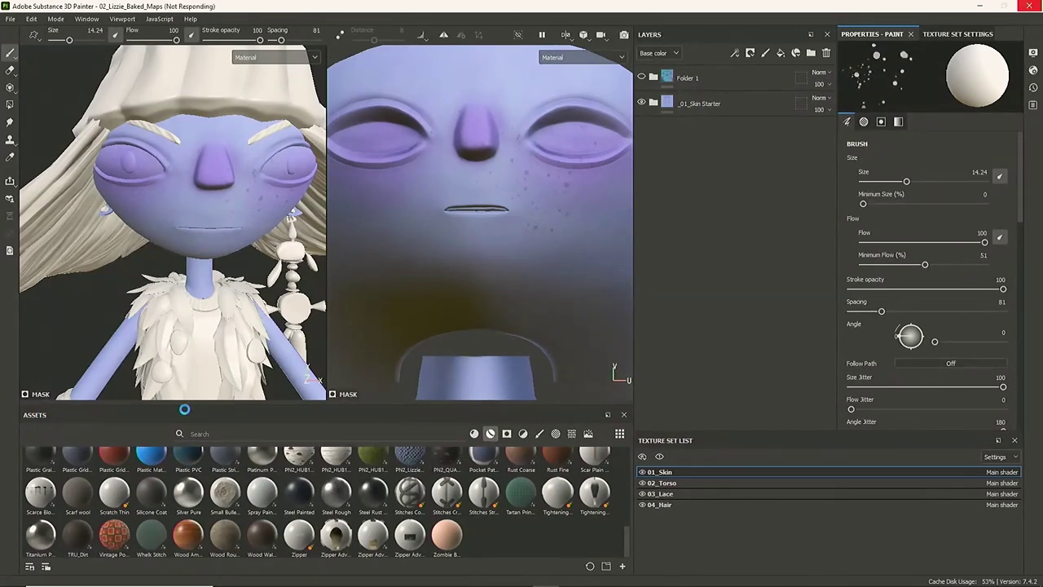
{"action": "left_click", "coordinate": [29, 437]}
{"action": "left_click", "coordinate": [47, 459]}
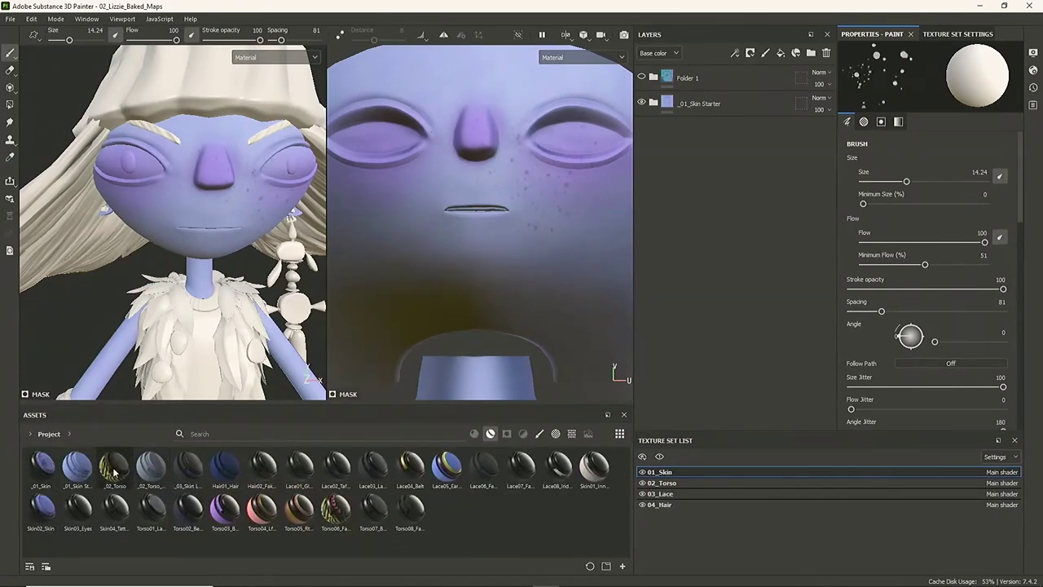
{"action": "left_click_drag", "start_coordinate": [41, 466], "coordinate": [728, 269]}
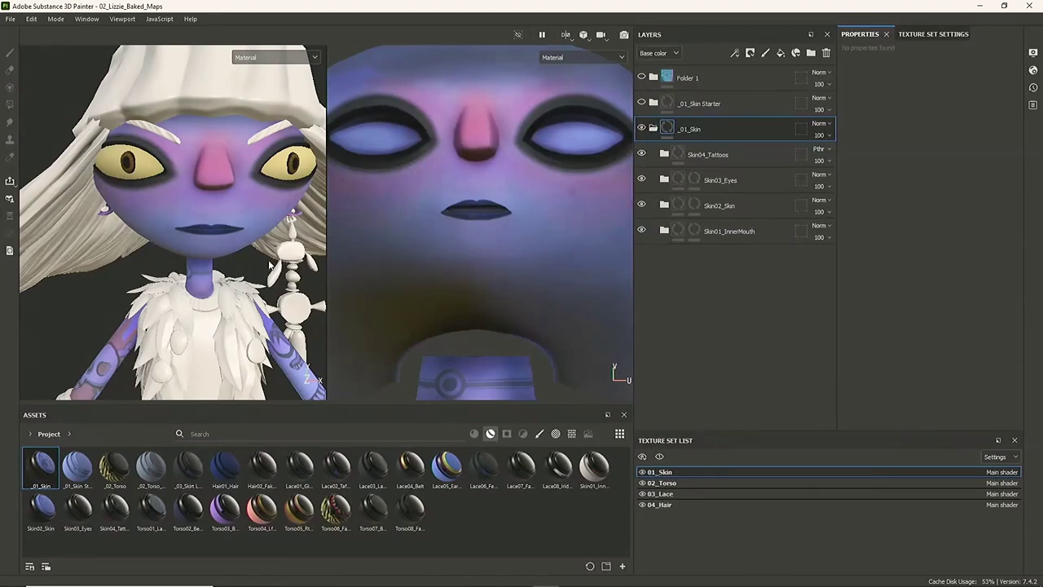
Examine the _01_Skin material on the face in the 3D view alone, including the eyes, lips and cheeks up close
{"action": "left_click_drag", "start_coordinate": [270, 264], "coordinate": [255, 284], "text": "alt"}
{"action": "scroll", "coordinate": [322, 303], "scroll_direction": "up", "scroll_amount": 2}
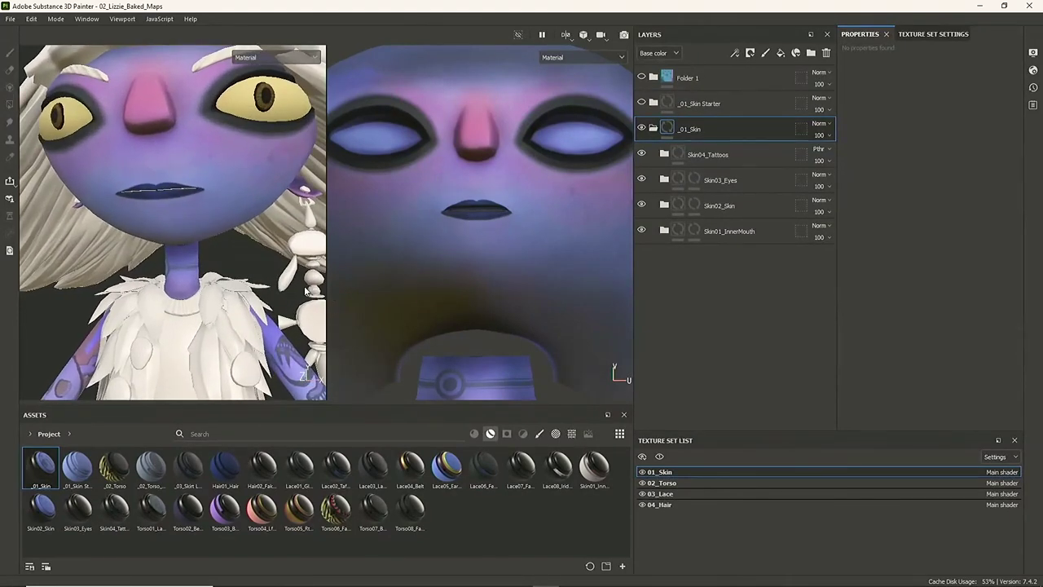
{"action": "key", "text": "Tab"}
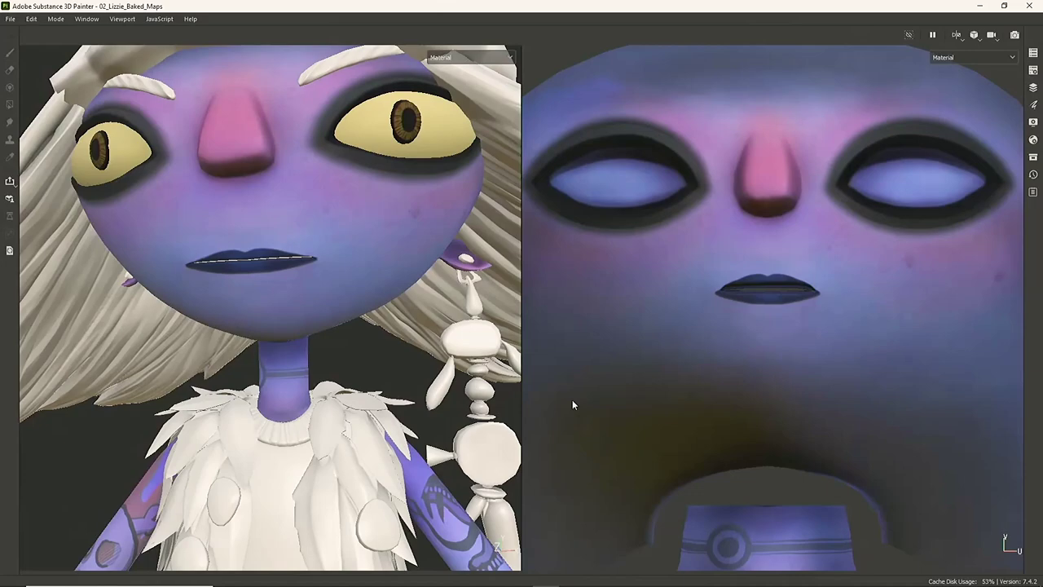
{"action": "key", "text": "F2"}
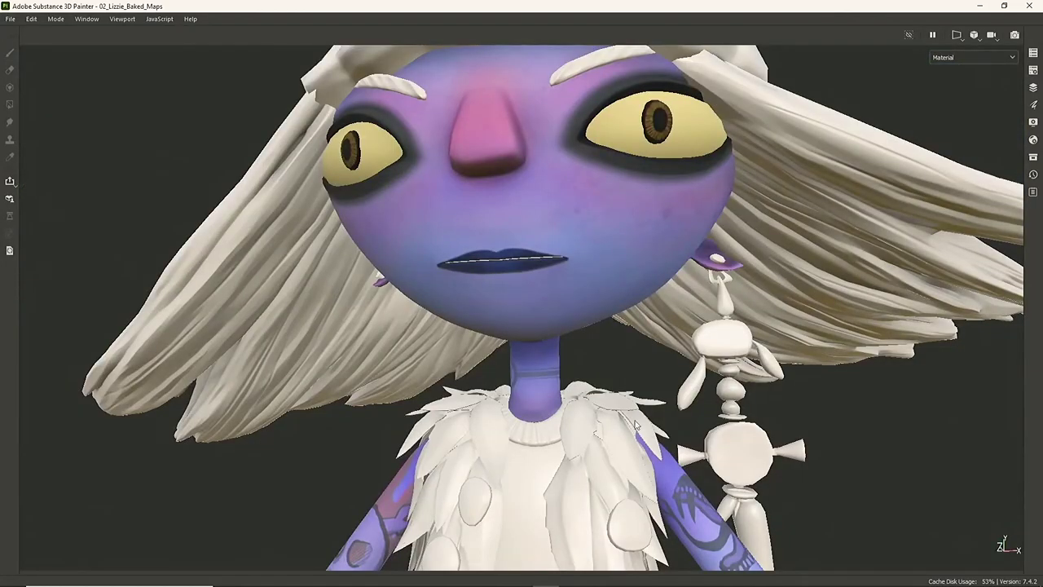
{"action": "scroll", "coordinate": [526, 301], "scroll_direction": "up", "scroll_amount": 5}
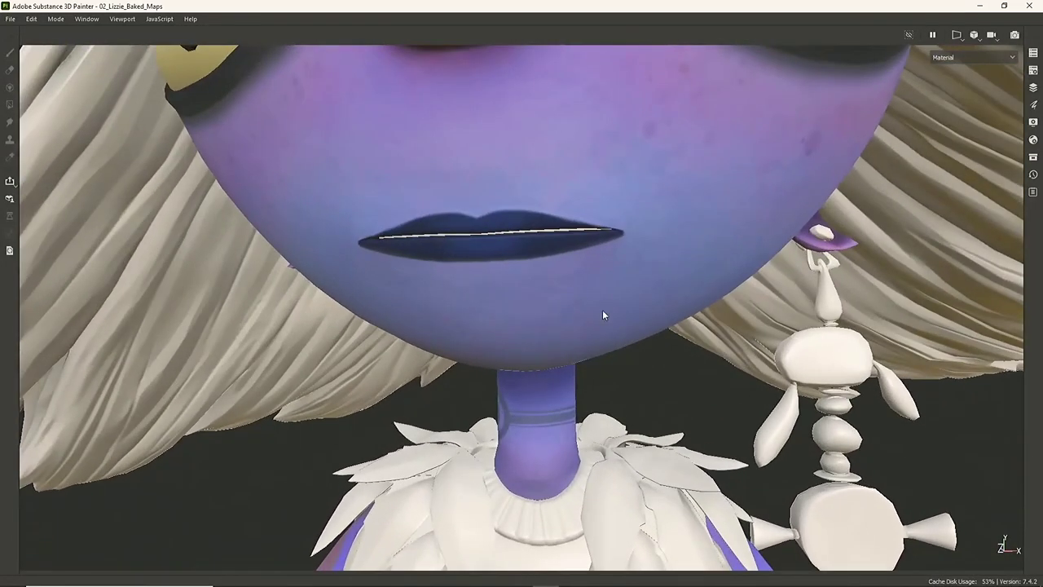
{"action": "left_click_drag", "start_coordinate": [442, 171], "coordinate": [582, 253], "text": "alt"}
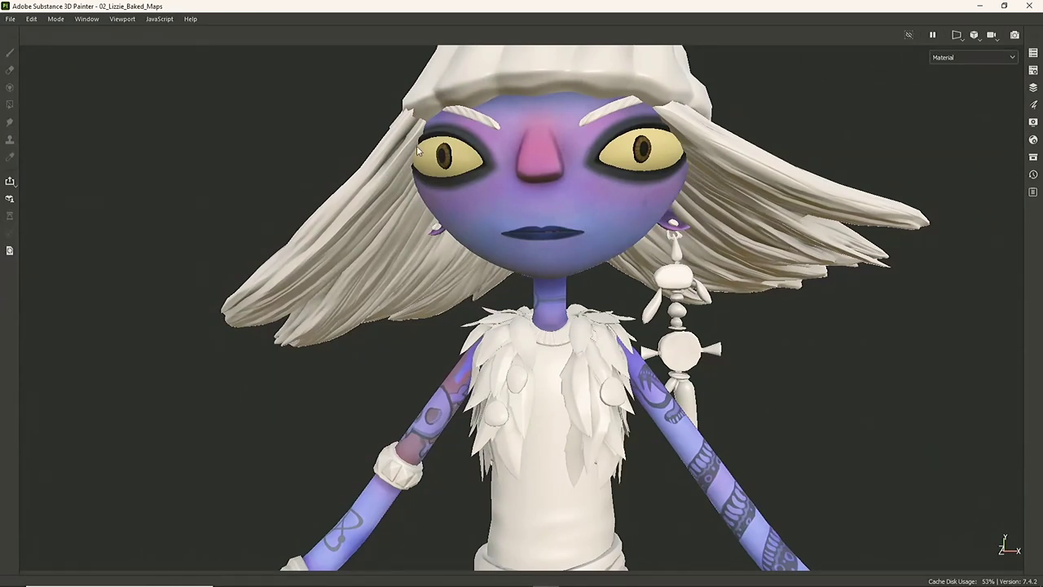
Examine the tattoos on both arms from several angles and bring the hidden panels back
{"action": "left_click_drag", "start_coordinate": [660, 335], "coordinate": [709, 278], "text": "alt"}
{"action": "middle_click_drag", "start_coordinate": [708, 279], "coordinate": [921, 319], "text": "alt"}
{"action": "left_click_drag", "start_coordinate": [794, 342], "coordinate": [897, 316], "text": "alt"}
{"action": "right_click_drag", "start_coordinate": [897, 326], "coordinate": [1038, 398], "text": "alt"}
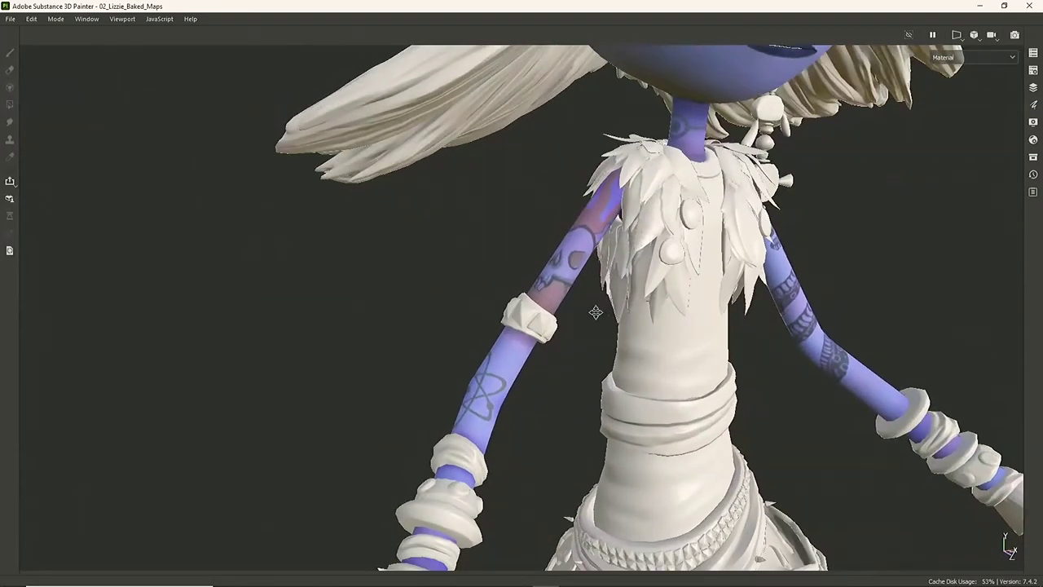
{"action": "middle_click_drag", "start_coordinate": [595, 312], "coordinate": [487, 278], "text": "alt"}
{"action": "right_click_drag", "start_coordinate": [487, 278], "coordinate": [521, 298], "text": "alt"}
{"action": "left_click_drag", "start_coordinate": [521, 298], "coordinate": [462, 238], "text": "alt"}
{"action": "key", "text": "Tab"}
{"action": "middle_click_drag", "start_coordinate": [462, 238], "coordinate": [495, 299], "text": "alt"}
{"action": "mouse_move", "coordinate": [826, 560]}
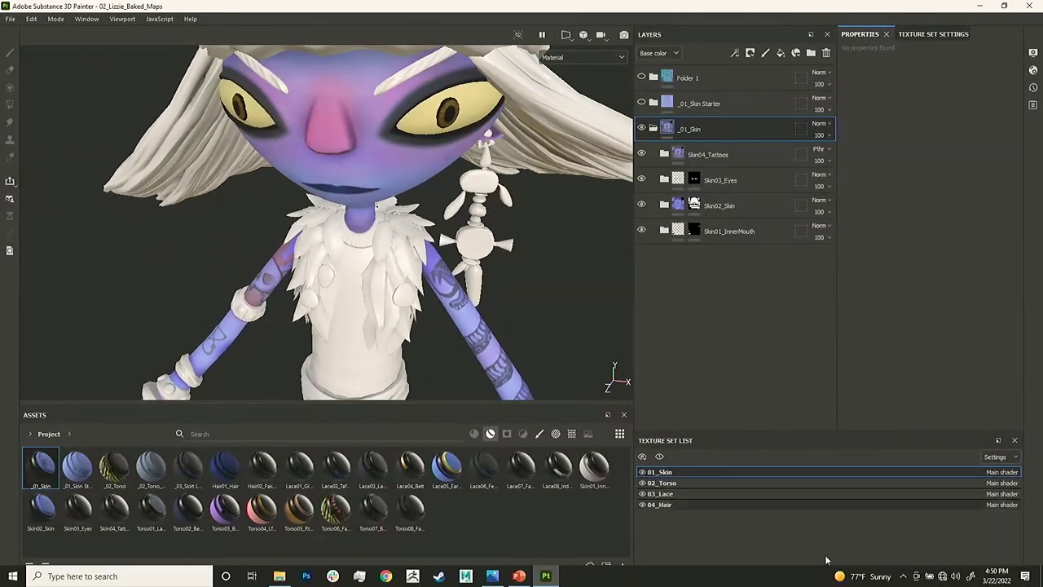
{"action": "left_click_drag", "start_coordinate": [443, 283], "coordinate": [193, 303], "text": "alt"}
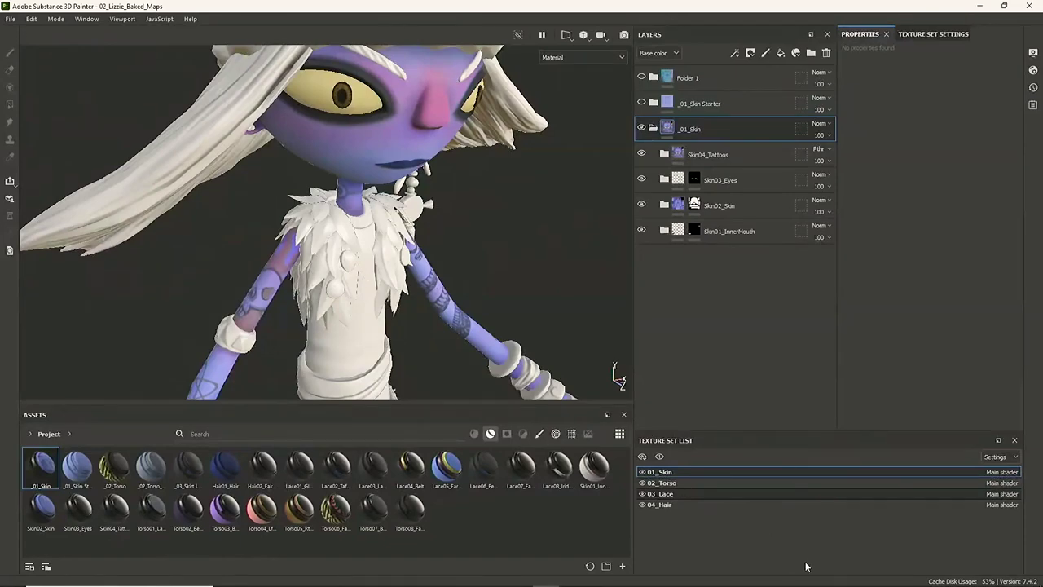
Switch to the 02_Torso texture set and add the _02_Torso_Lace_Starter smart material to its layer stack
{"action": "left_click", "coordinate": [723, 484]}
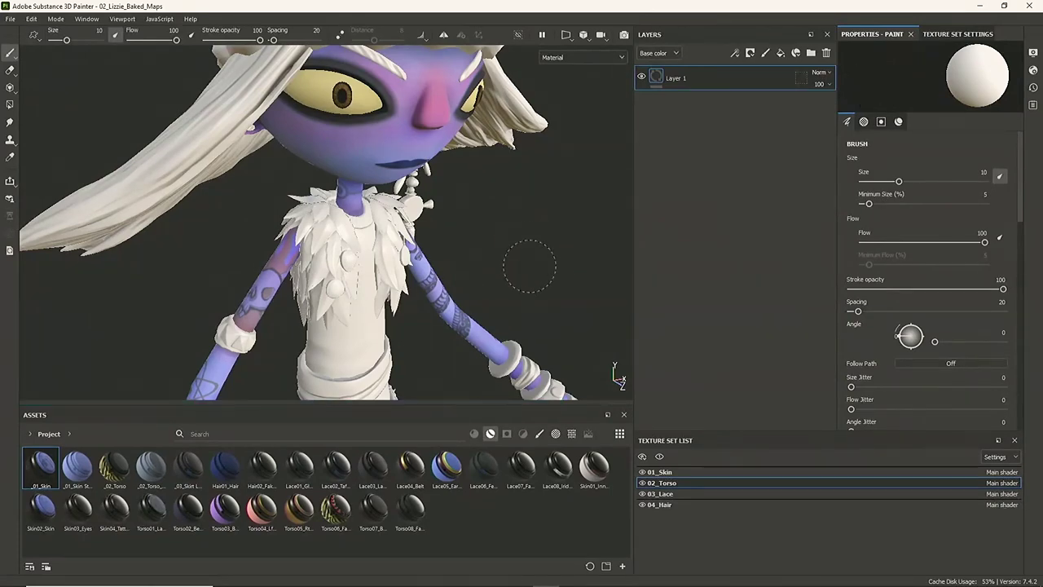
{"action": "left_click_drag", "start_coordinate": [541, 265], "coordinate": [503, 257], "text": "alt"}
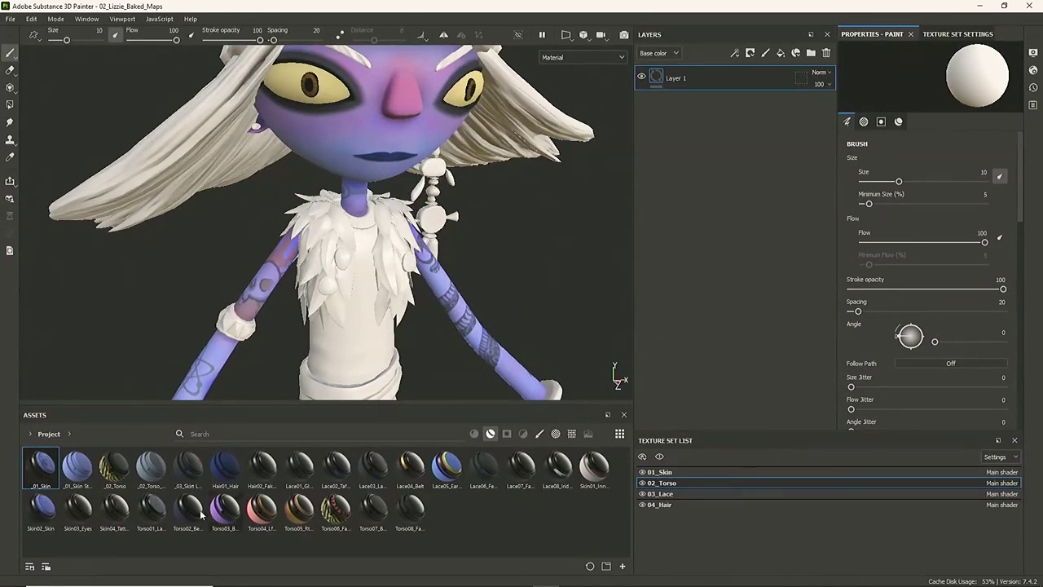
{"action": "left_click_drag", "start_coordinate": [150, 473], "coordinate": [674, 266]}
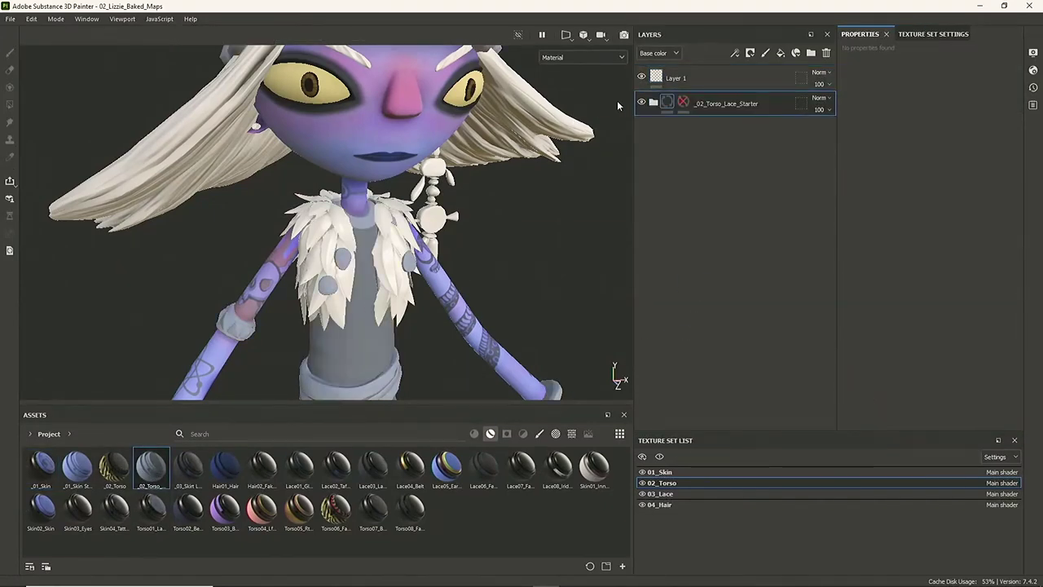
Expand the _02_Torso_Lace_Starter folder and select the Fill effect in the LacefishNet (Fence) layer's mask
{"action": "left_click_drag", "start_coordinate": [532, 257], "coordinate": [527, 257], "text": "alt"}
{"action": "middle_click_drag", "start_coordinate": [505, 222], "coordinate": [392, 77], "text": "alt"}
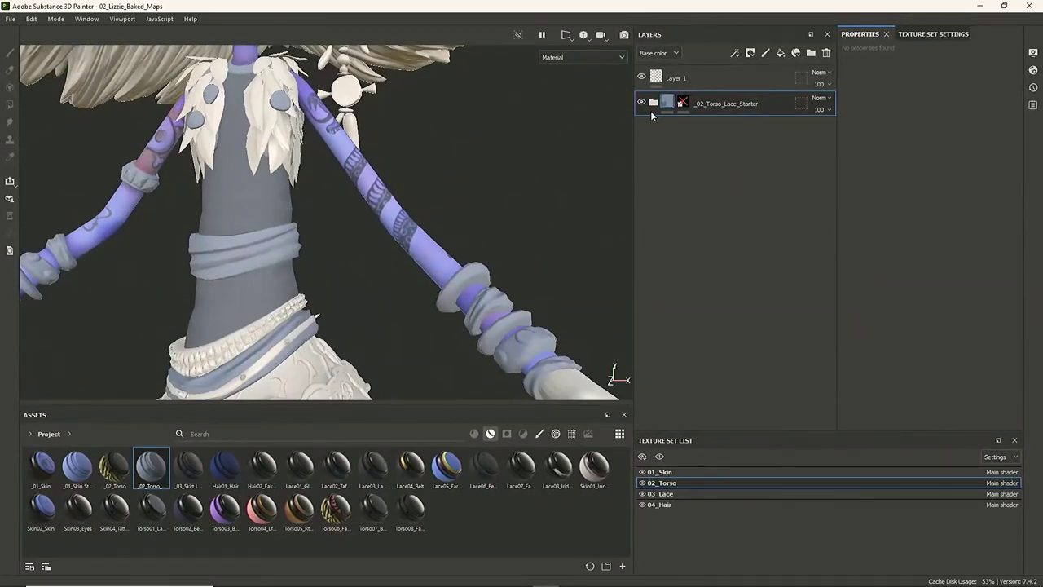
{"action": "left_click", "coordinate": [653, 102]}
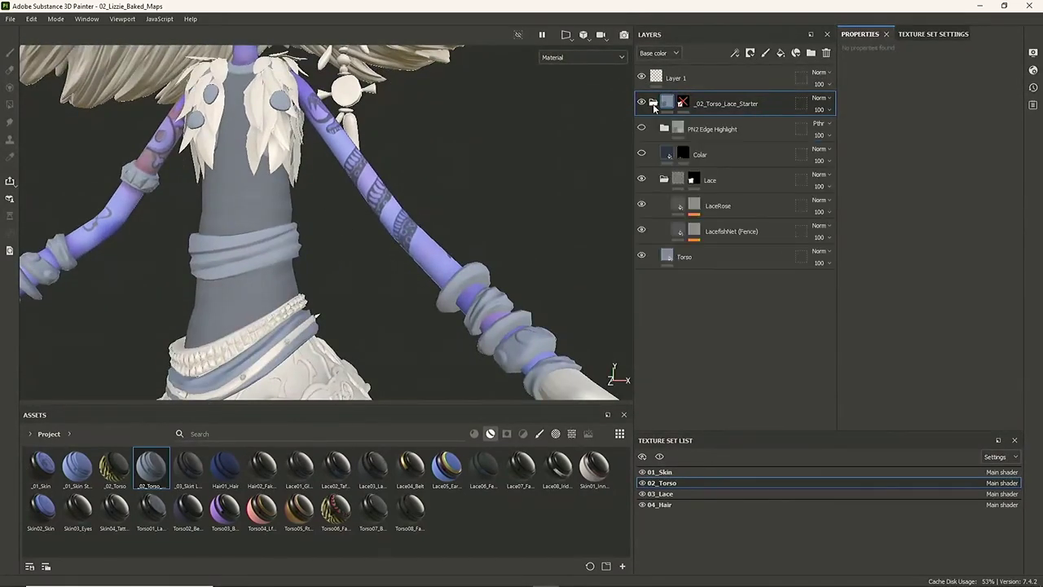
{"action": "left_click", "coordinate": [695, 232]}
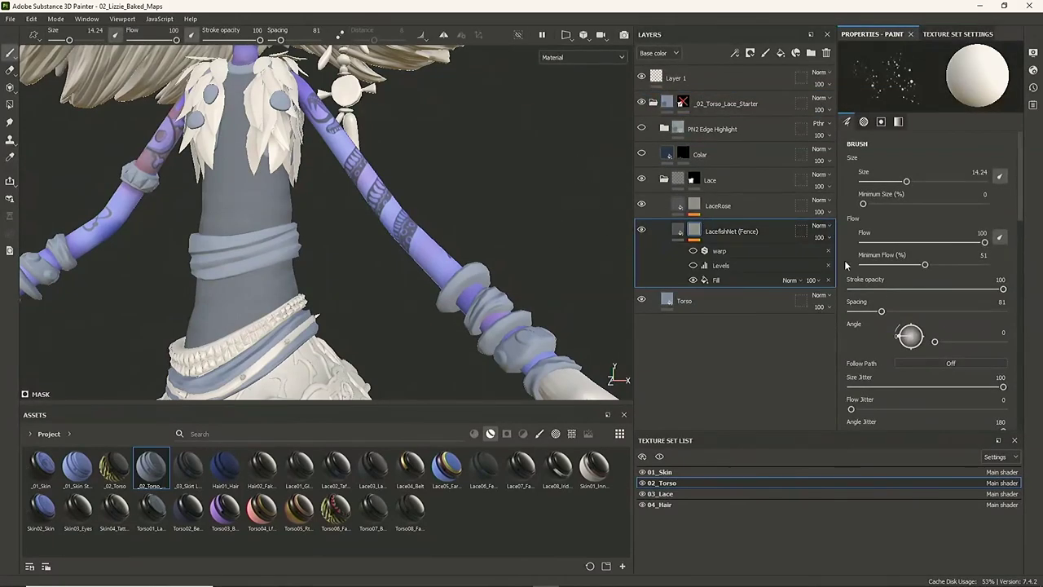
{"action": "left_click", "coordinate": [679, 232]}
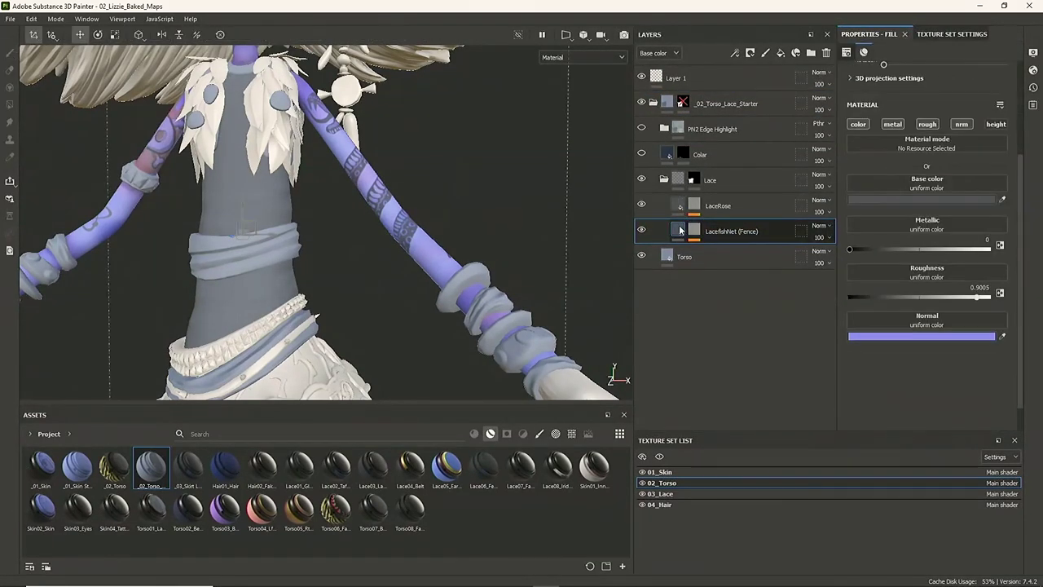
{"action": "left_click", "coordinate": [695, 233]}
{"action": "left_click", "coordinate": [747, 279]}
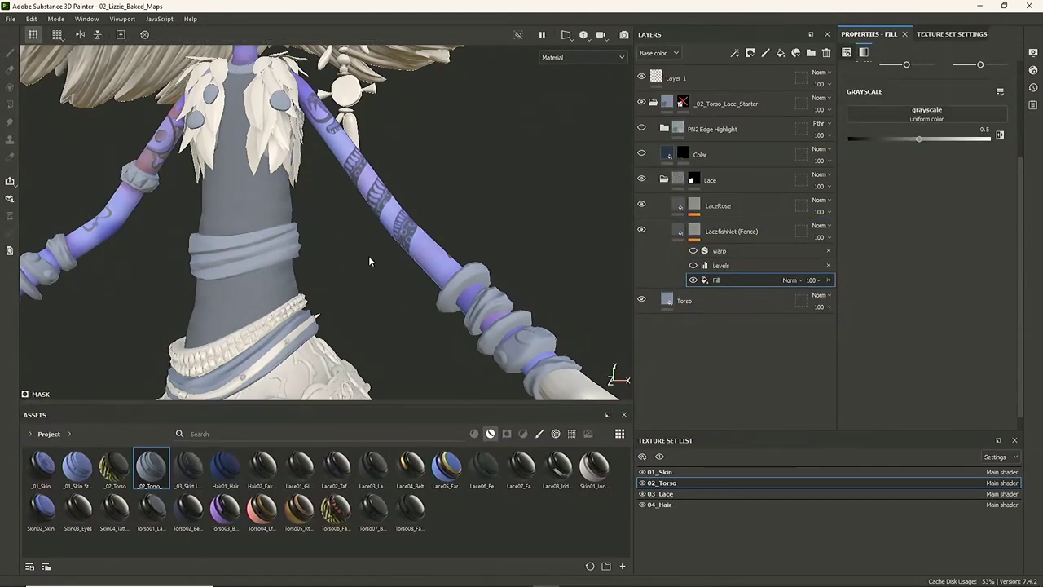
Assign the project's Fence 01 texture to the grayscale channel of the LacefishNet mask's Fill effect
{"action": "left_click", "coordinate": [575, 434]}
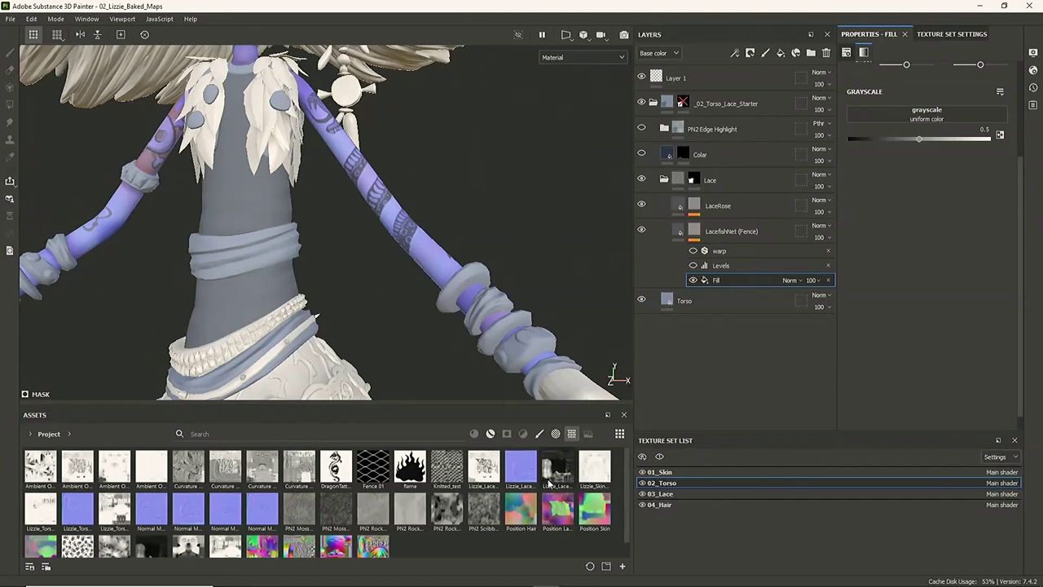
{"action": "mouse_move", "coordinate": [377, 471]}
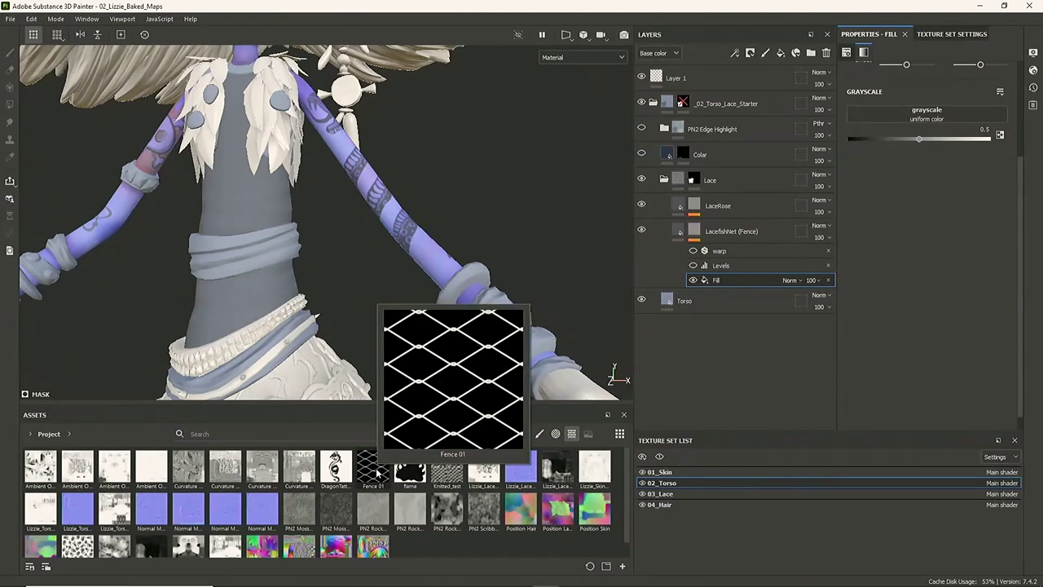
{"action": "left_click_drag", "start_coordinate": [377, 470], "coordinate": [903, 118]}
Enable the Levels and warp effects in the LacefishNet (Fence) mask and set the Fence 01 fill's UV scale to -8.49
{"action": "left_click_drag", "start_coordinate": [364, 278], "coordinate": [410, 284], "text": "alt"}
{"action": "right_click_drag", "start_coordinate": [373, 255], "coordinate": [738, 370], "text": "alt"}
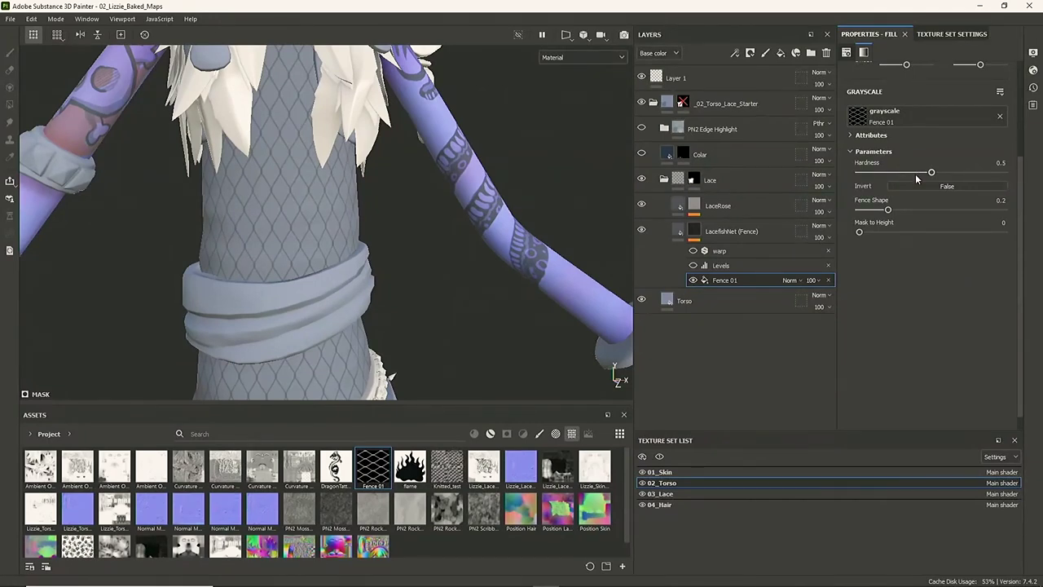
{"action": "scroll", "coordinate": [961, 213], "scroll_direction": "up", "scroll_amount": 4}
{"action": "left_click_drag", "start_coordinate": [917, 160], "coordinate": [915, 159]}
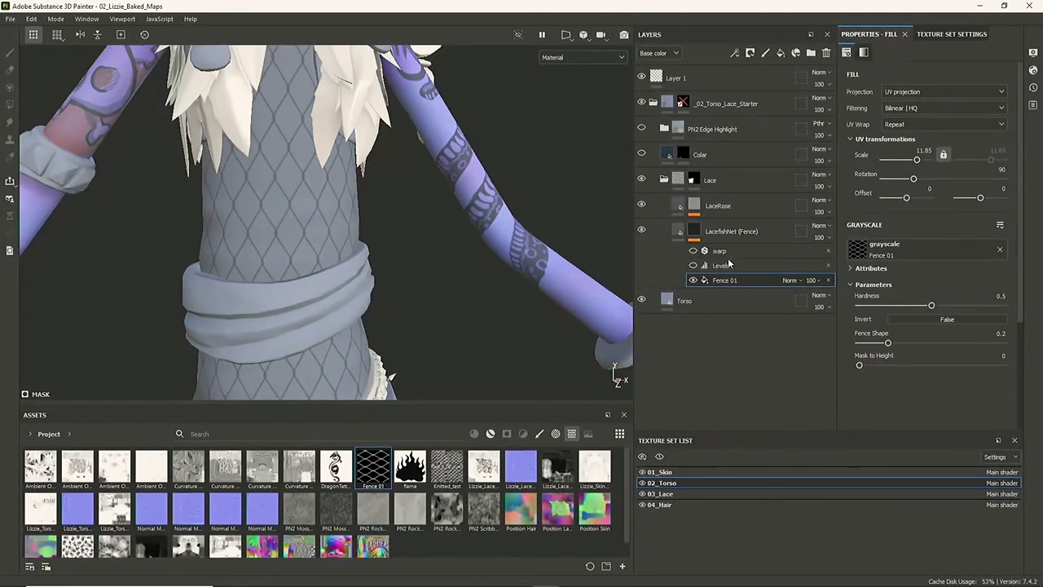
{"action": "left_click", "coordinate": [696, 266]}
{"action": "left_click_drag", "start_coordinate": [529, 255], "coordinate": [534, 269], "text": "alt"}
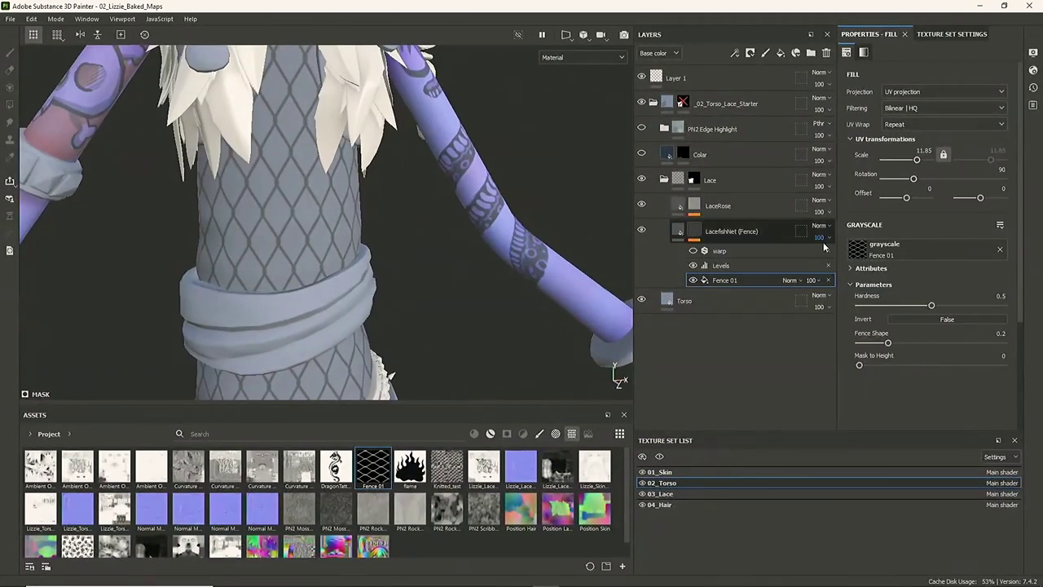
{"action": "left_click_drag", "start_coordinate": [917, 161], "coordinate": [897, 162]}
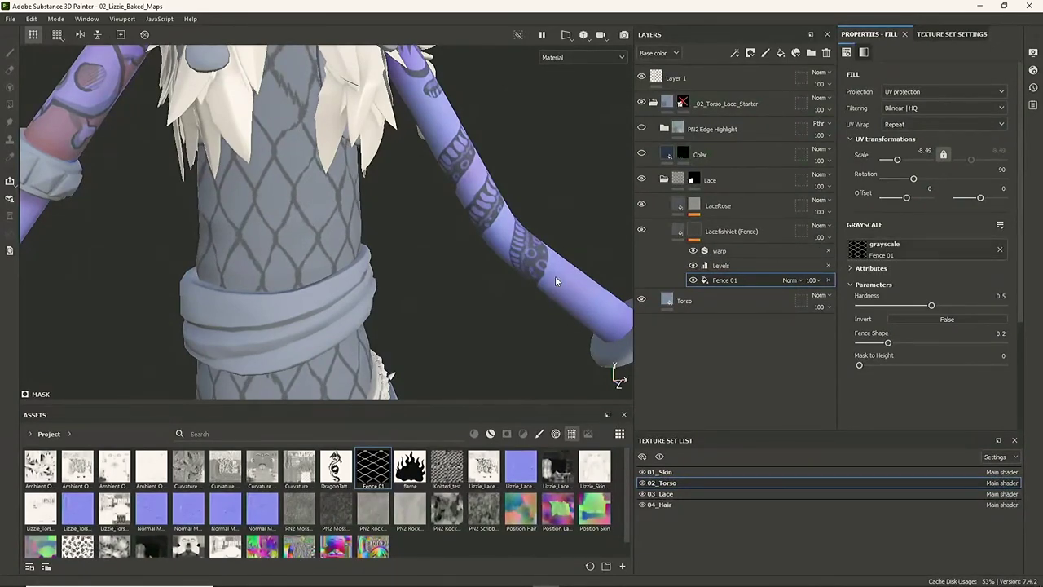
Assign the project's rose_Lace texture to the grayscale channel of the Fill effect in the LaceRose layer's mask
{"action": "scroll", "coordinate": [423, 259], "scroll_direction": "down", "scroll_amount": 4}
{"action": "left_click_drag", "start_coordinate": [417, 254], "coordinate": [369, 255], "text": "alt"}
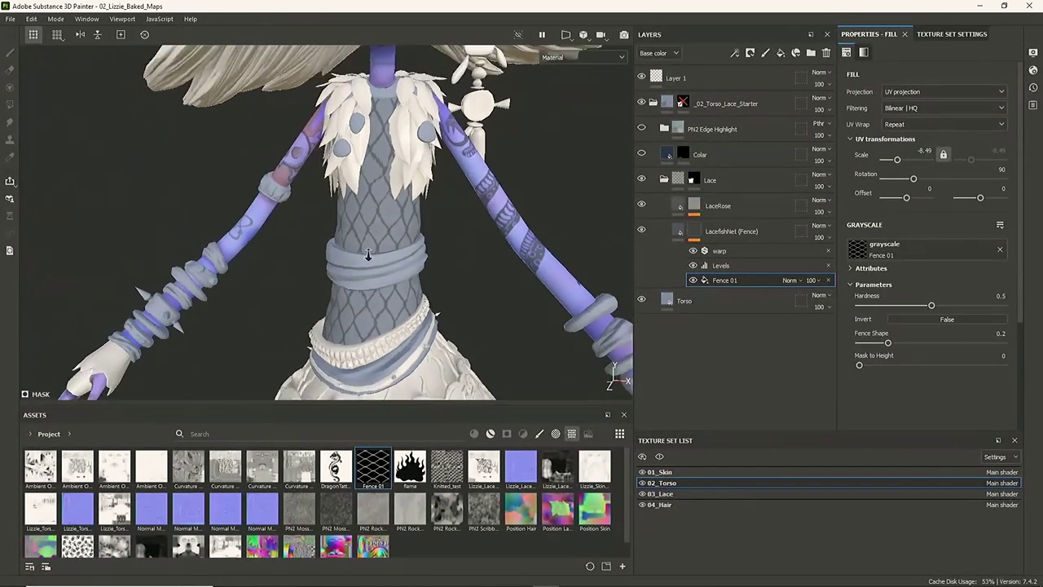
{"action": "left_click", "coordinate": [693, 210]}
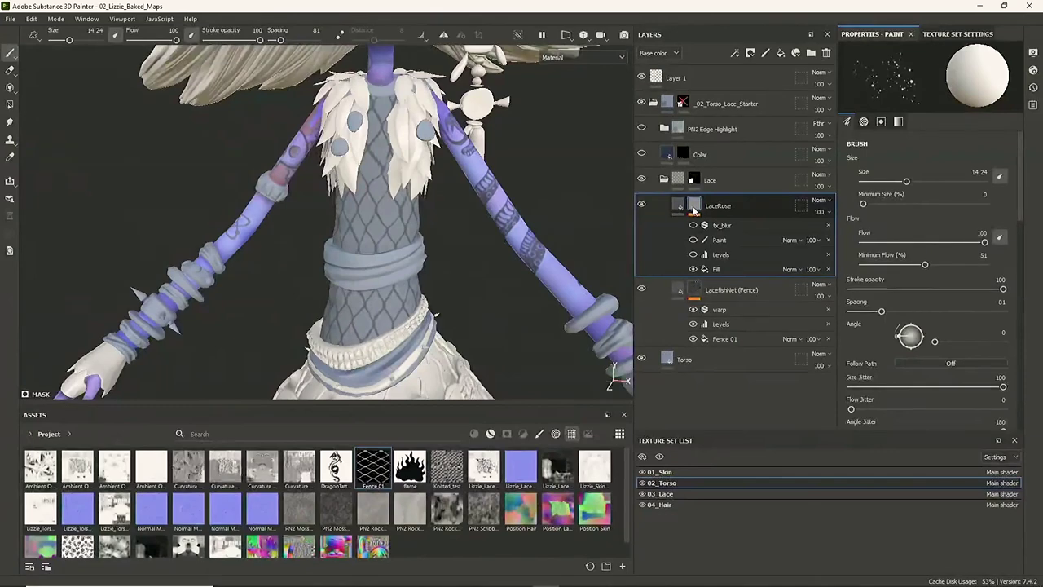
{"action": "left_click", "coordinate": [747, 267]}
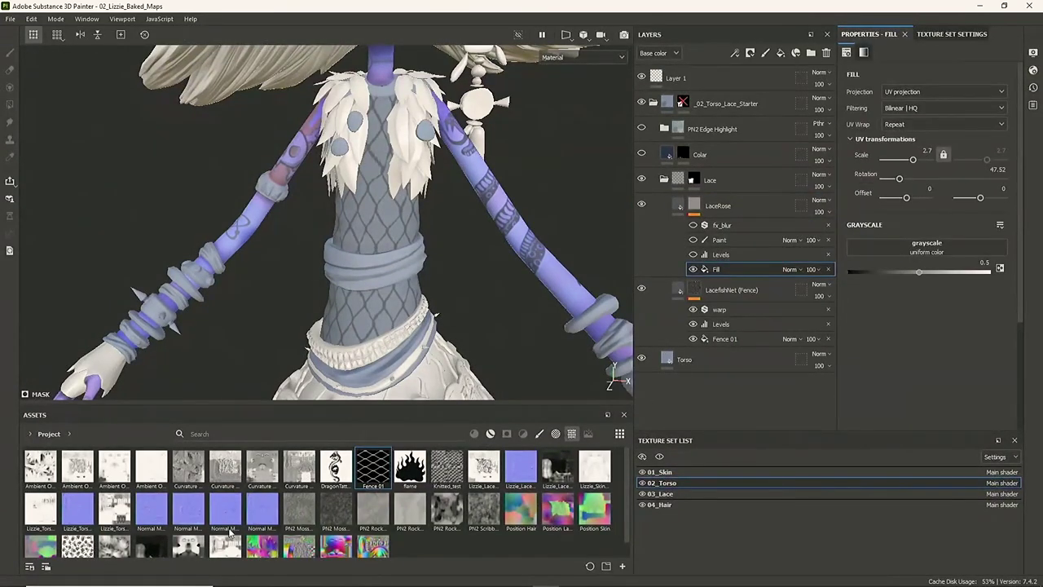
{"action": "mouse_move", "coordinate": [81, 553]}
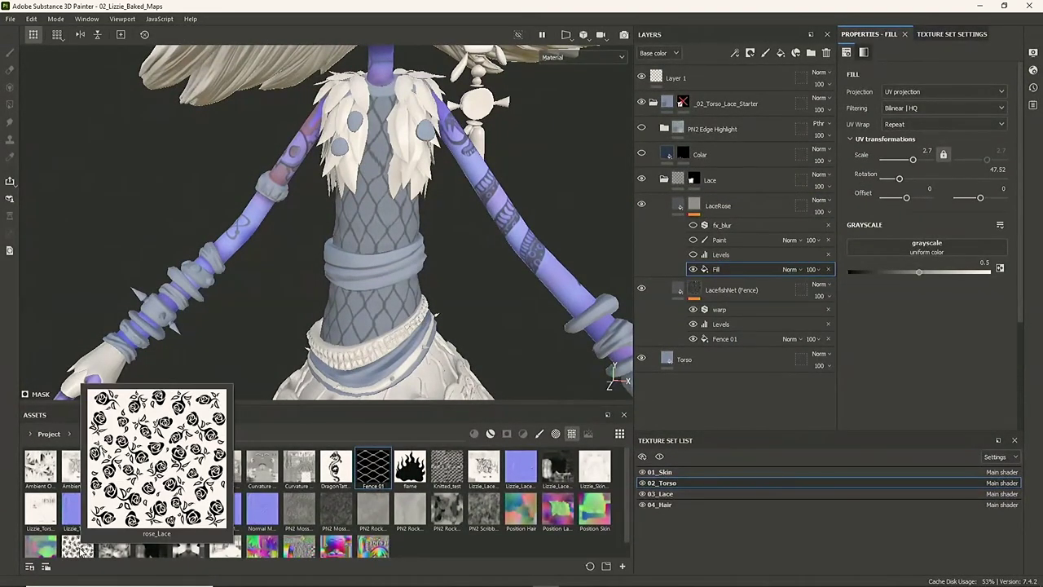
{"action": "left_click_drag", "start_coordinate": [78, 546], "coordinate": [916, 253]}
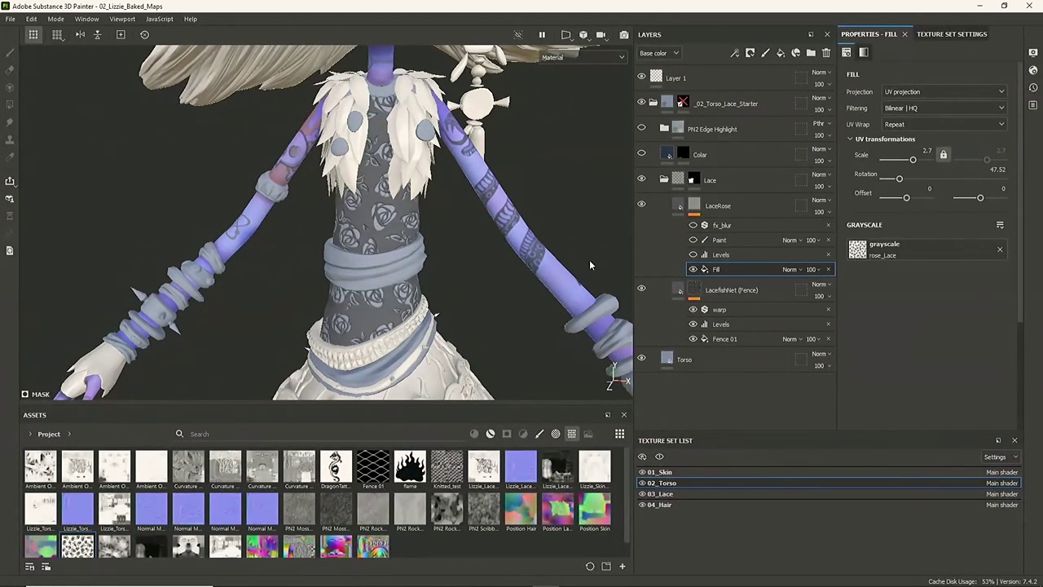
Enable the Levels effect in the LaceRose mask
{"action": "scroll", "coordinate": [524, 235], "scroll_direction": "up", "scroll_amount": 6}
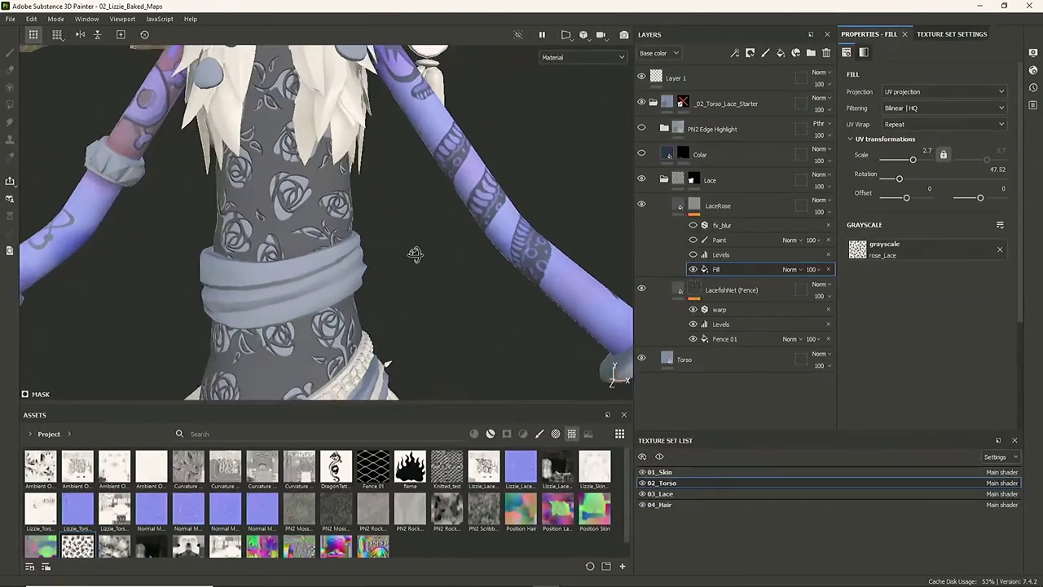
{"action": "left_click", "coordinate": [756, 253]}
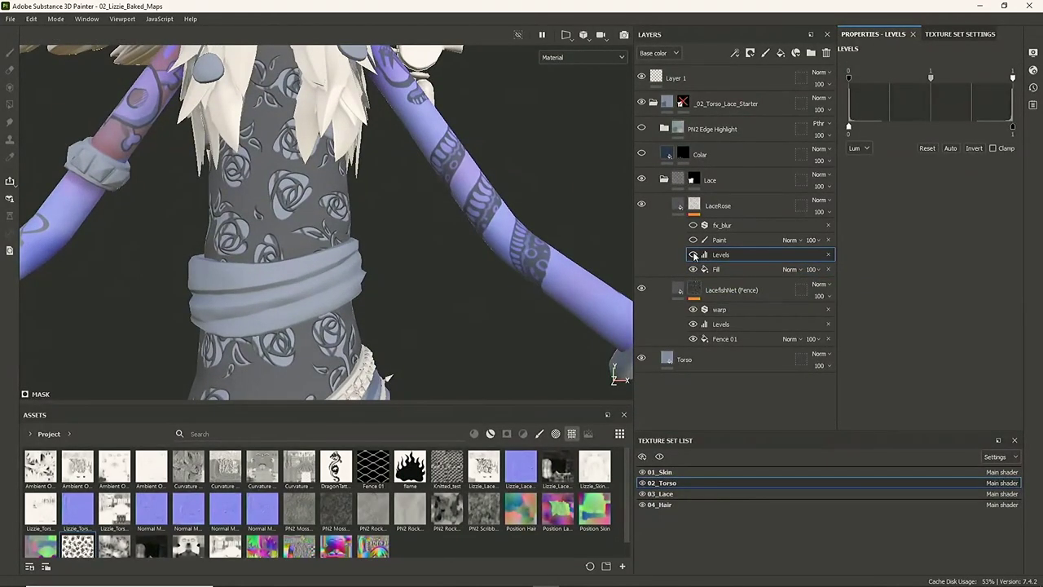
{"action": "left_click", "coordinate": [694, 254]}
{"action": "scroll", "coordinate": [446, 276], "scroll_direction": "down", "scroll_amount": 3}
{"action": "scroll", "coordinate": [414, 265], "scroll_direction": "up", "scroll_amount": 4}
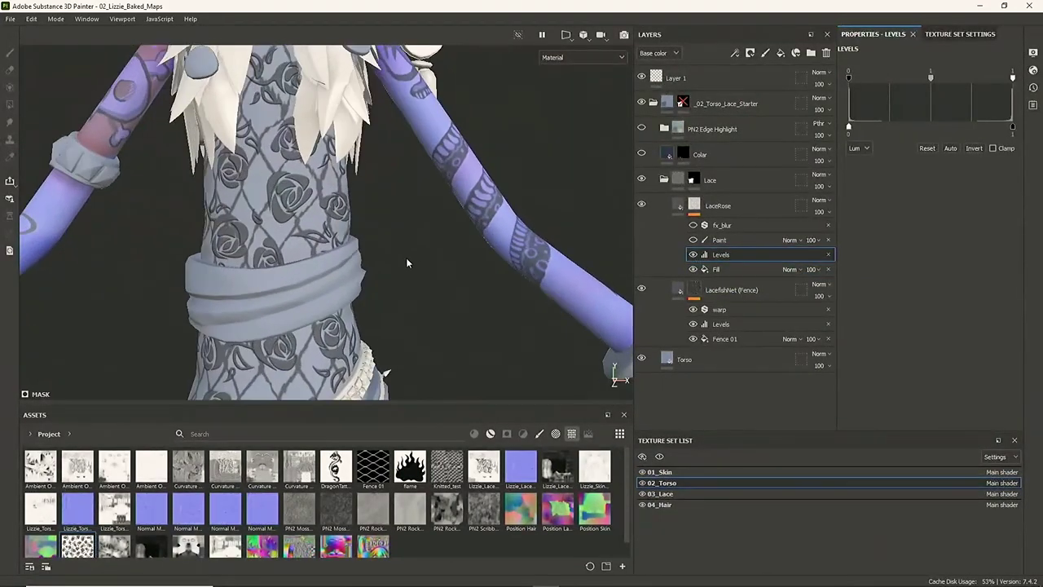
Select the LaceRose layer's fill and examine its height setting against the raised lace on the torso
{"action": "left_click", "coordinate": [679, 205]}
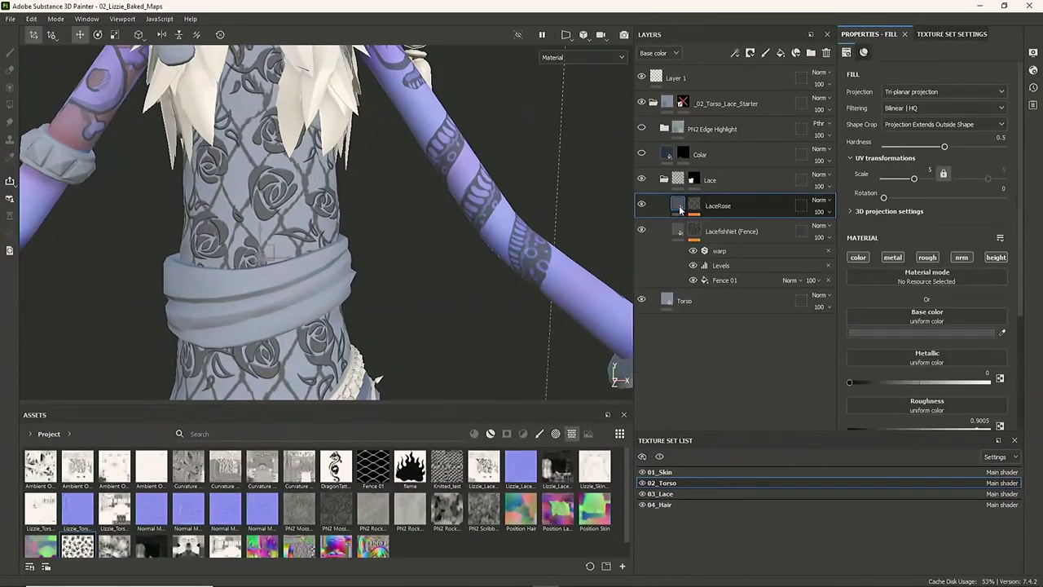
{"action": "scroll", "coordinate": [1011, 301], "scroll_direction": "down", "scroll_amount": 3}
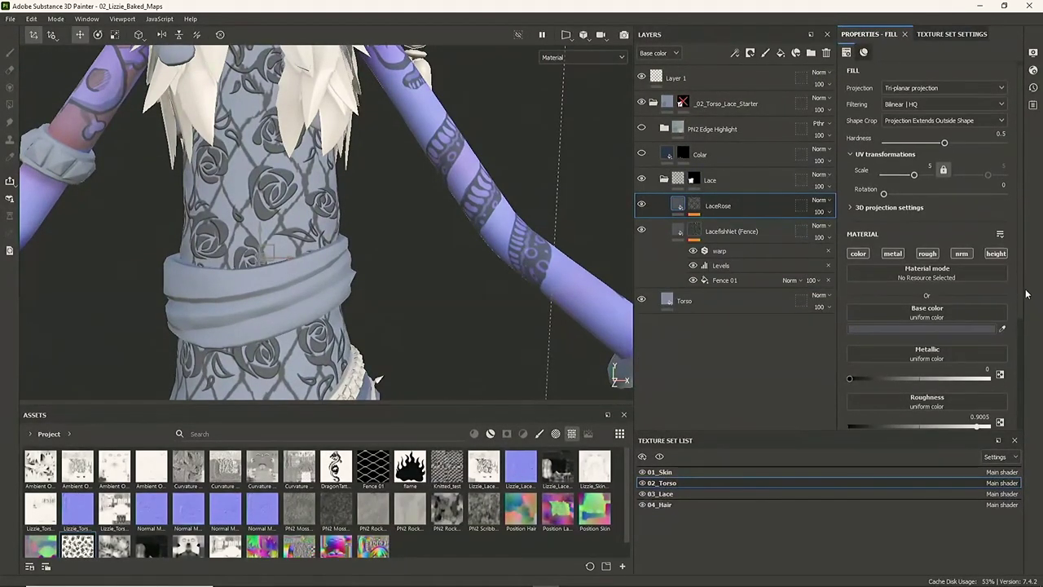
{"action": "scroll", "coordinate": [929, 245], "scroll_direction": "down", "scroll_amount": 3}
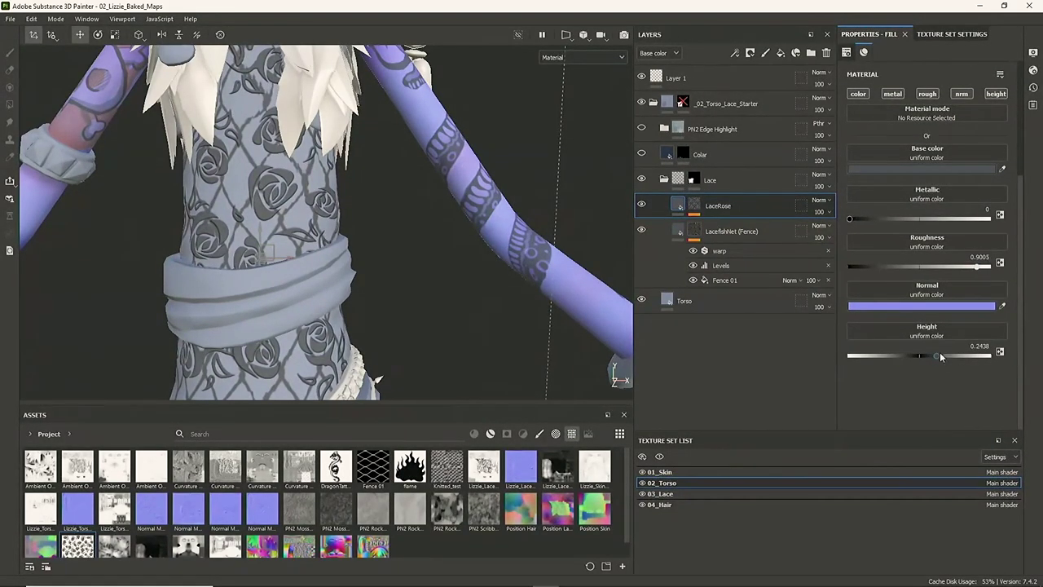
{"action": "left_click_drag", "start_coordinate": [412, 241], "coordinate": [436, 224], "text": "alt"}
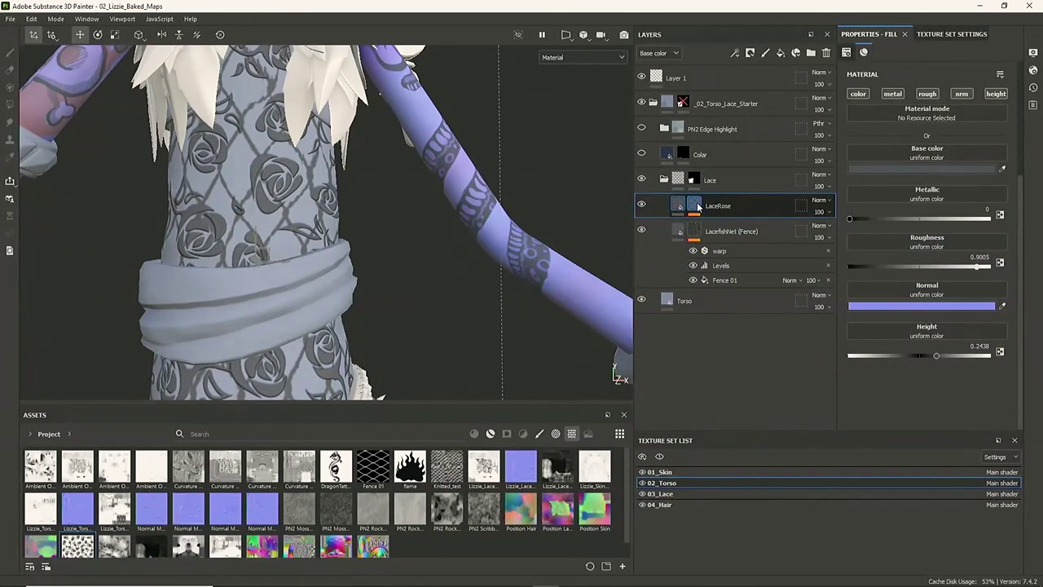
Enable the fx_blur effect in the LaceRose mask and show the 3D and 2D views side by side
{"action": "left_click", "coordinate": [695, 206]}
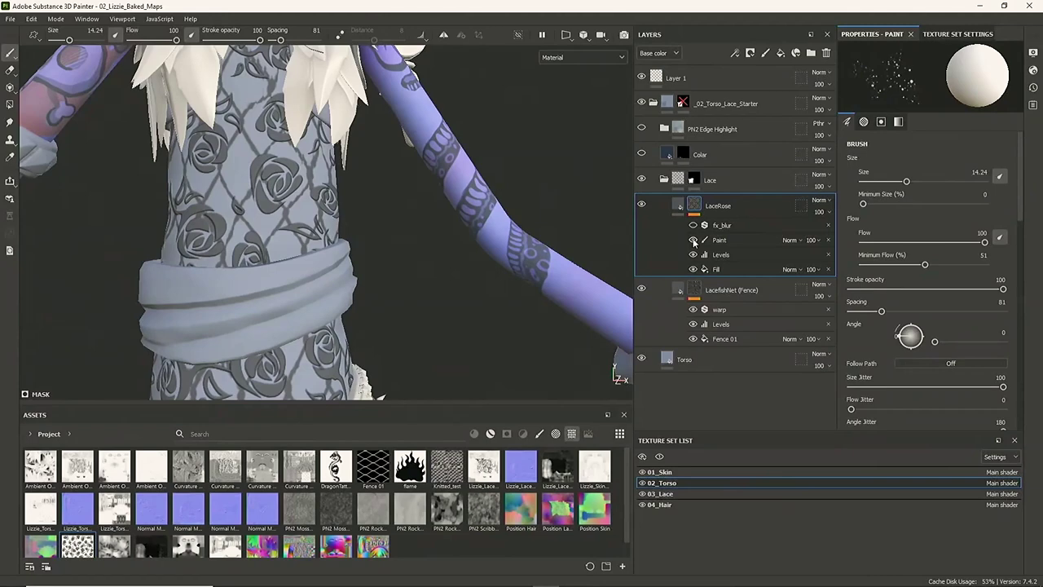
{"action": "left_click_drag", "start_coordinate": [478, 314], "coordinate": [2, 303], "text": "alt"}
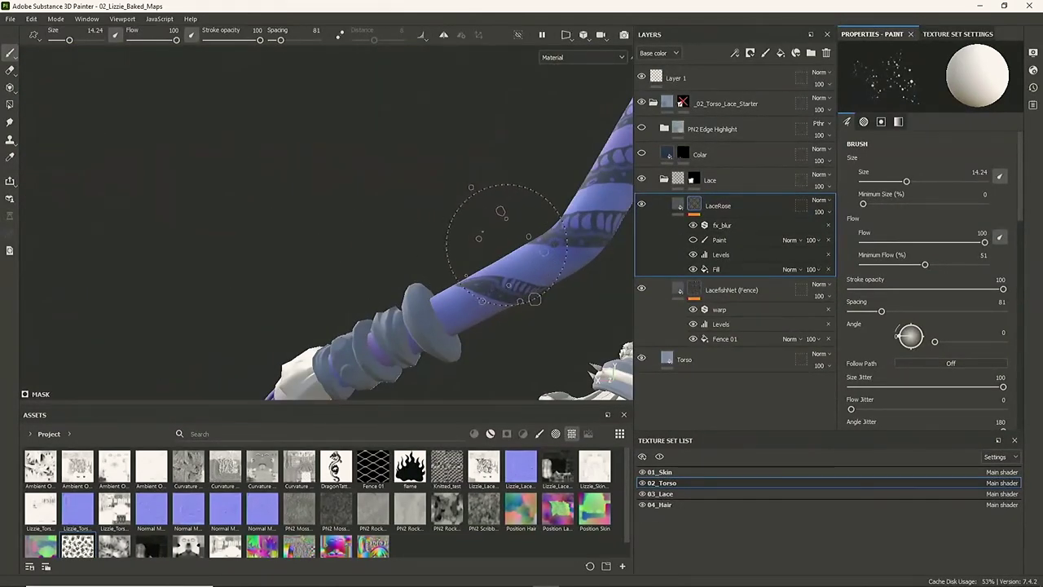
{"action": "key", "text": "F1"}
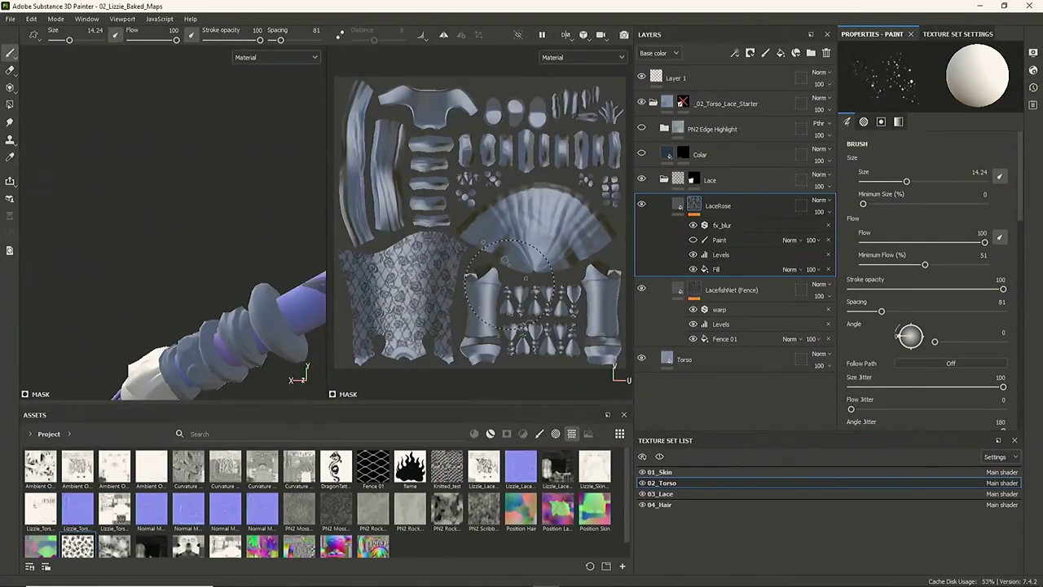
{"action": "scroll", "coordinate": [469, 318], "scroll_direction": "up", "scroll_amount": 4}
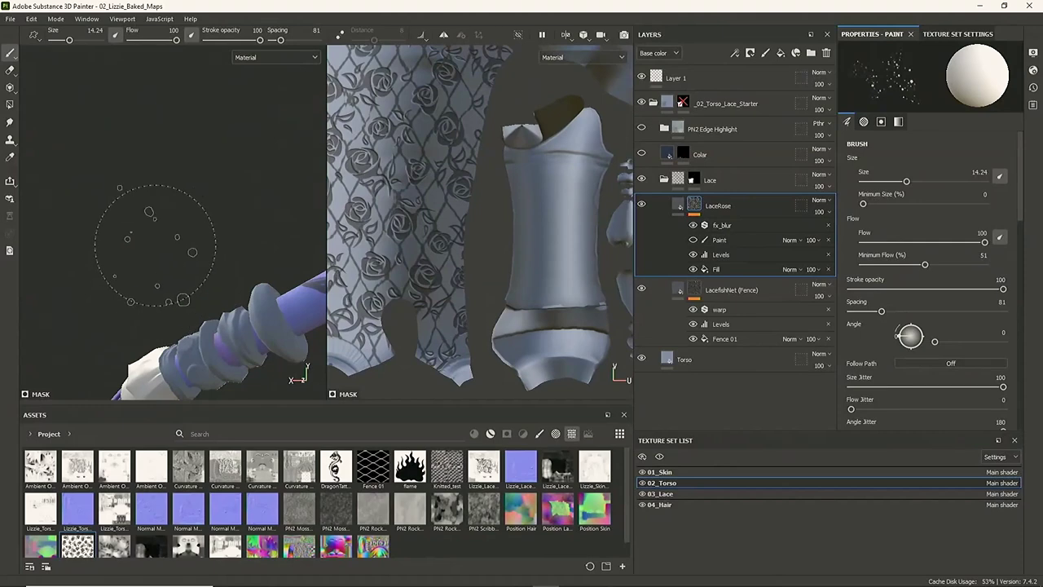
Enable the Paint effect in the LaceRose mask to break up the rose pattern on the torso
{"action": "middle_click_drag", "start_coordinate": [163, 251], "coordinate": [23, 198], "text": "alt"}
{"action": "scroll", "coordinate": [235, 244], "scroll_direction": "down", "scroll_amount": 4}
{"action": "middle_click_drag", "start_coordinate": [240, 221], "coordinate": [137, 326], "text": "alt"}
{"action": "scroll", "coordinate": [228, 200], "scroll_direction": "up", "scroll_amount": 5}
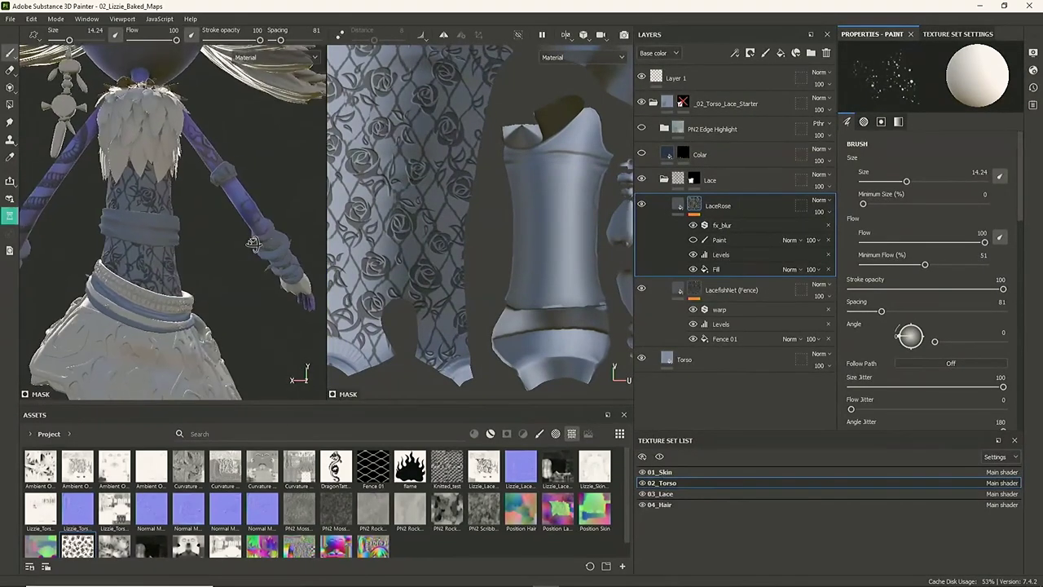
{"action": "left_click_drag", "start_coordinate": [229, 201], "coordinate": [80, 199], "text": "alt"}
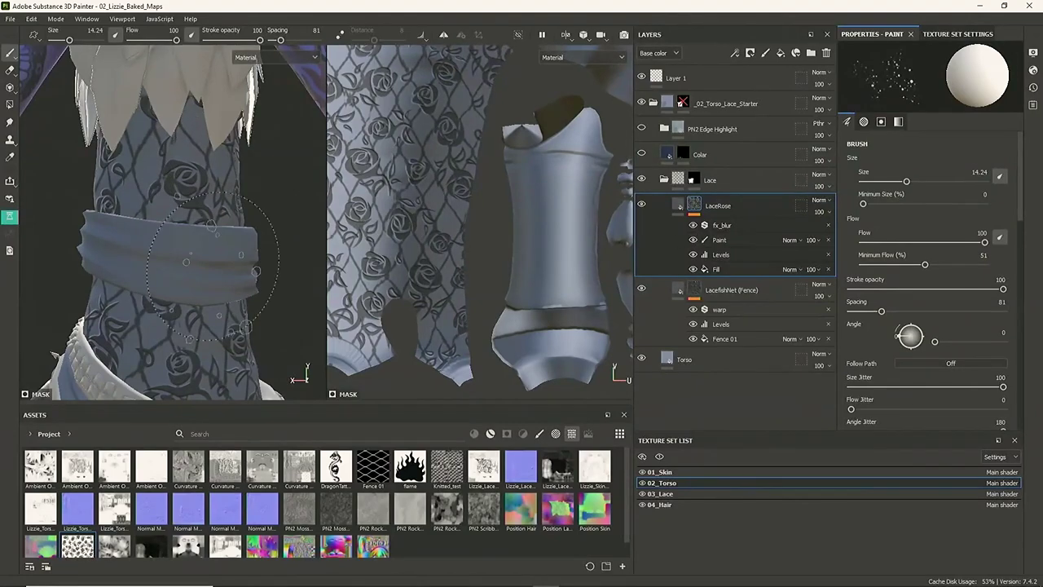
Examine the combined rose and fishnet lace around the torso, close up and with the whole outfit in view
{"action": "left_click_drag", "start_coordinate": [281, 233], "coordinate": [436, 256], "text": "alt"}
{"action": "scroll", "coordinate": [430, 256], "scroll_direction": "down", "scroll_amount": 4}
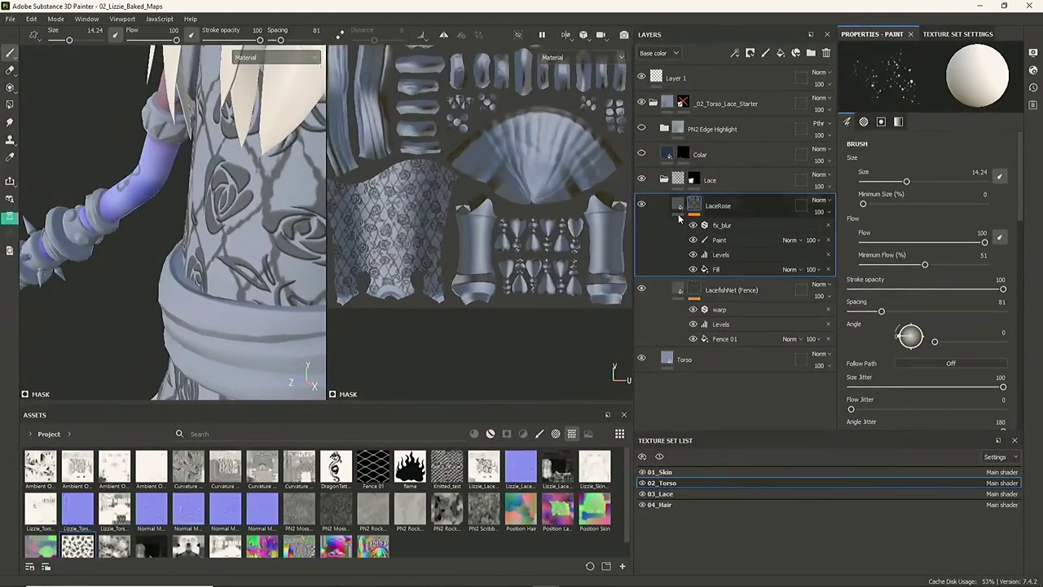
{"action": "left_click_drag", "start_coordinate": [261, 230], "coordinate": [147, 220], "text": "alt"}
{"action": "right_click_drag", "start_coordinate": [146, 220], "coordinate": [10, 184], "text": "alt"}
{"action": "right_click_drag", "start_coordinate": [277, 236], "coordinate": [215, 300], "text": "alt"}
{"action": "middle_click_drag", "start_coordinate": [215, 300], "coordinate": [212, 237], "text": "alt"}
{"action": "left_click_drag", "start_coordinate": [240, 213], "coordinate": [277, 213], "text": "alt"}
{"action": "right_click_drag", "start_coordinate": [278, 214], "coordinate": [471, 323], "text": "alt"}
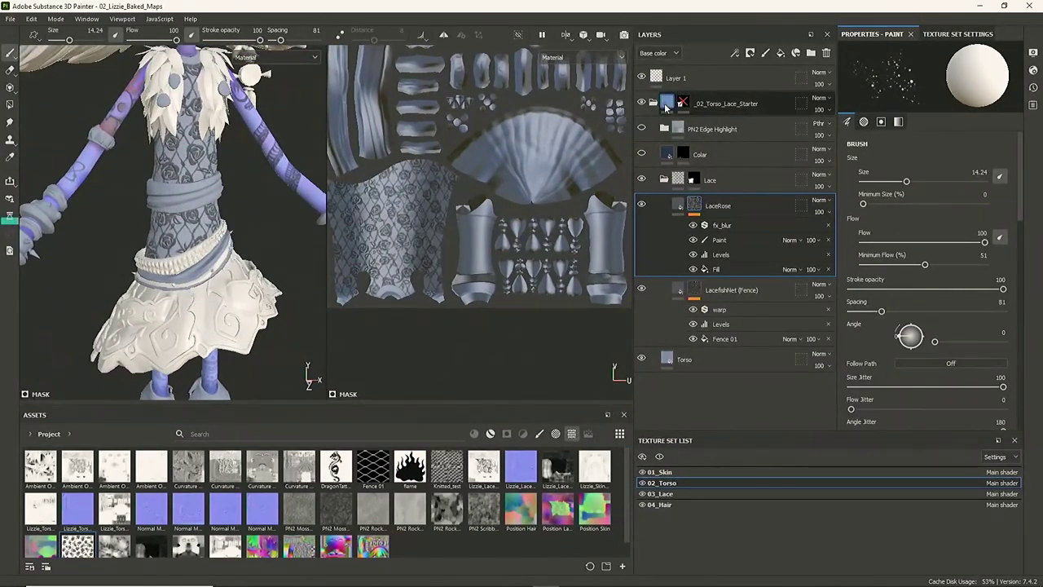
Re-enable the mask on the _02_Torso_Lace_Starter folder, collapse the folder and hide it
{"action": "left_click", "coordinate": [683, 105], "text": "shift"}
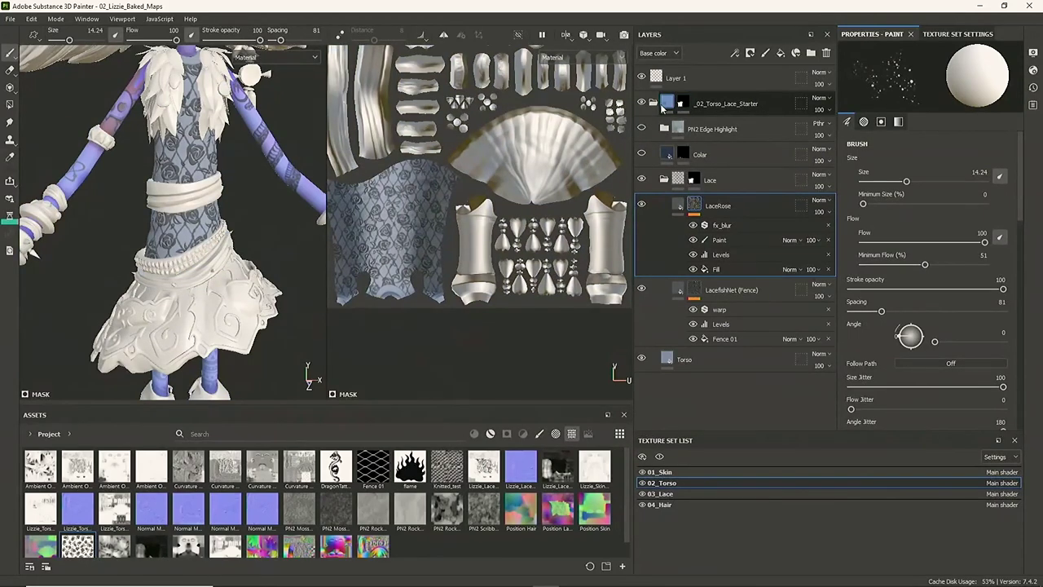
{"action": "left_click", "coordinate": [653, 104]}
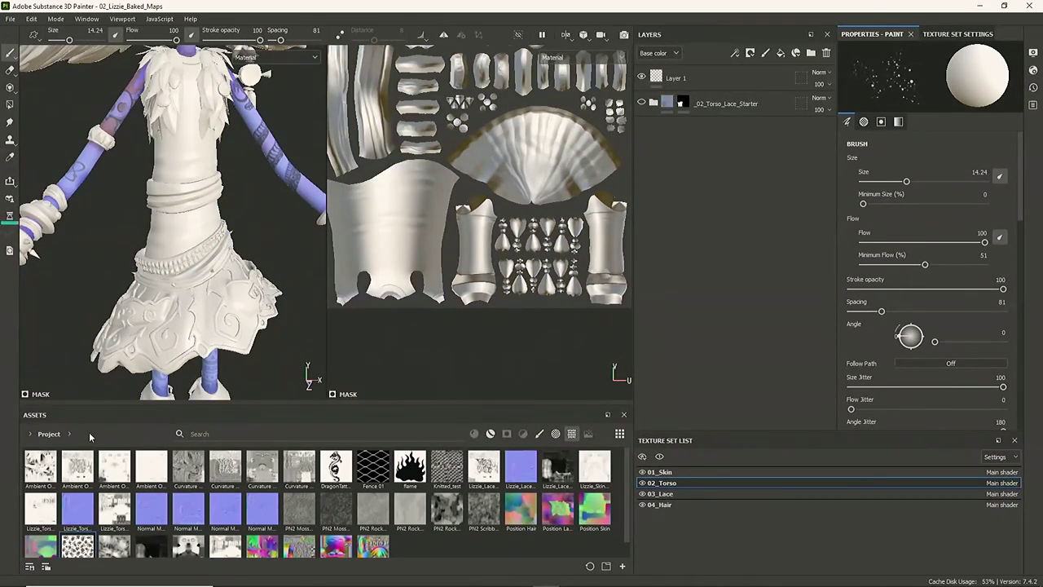
Filter the project assets to smart materials and add the finished _02_Torso smart material below the _02_Torso_Lace_Starter folder
{"action": "left_click", "coordinate": [31, 433]}
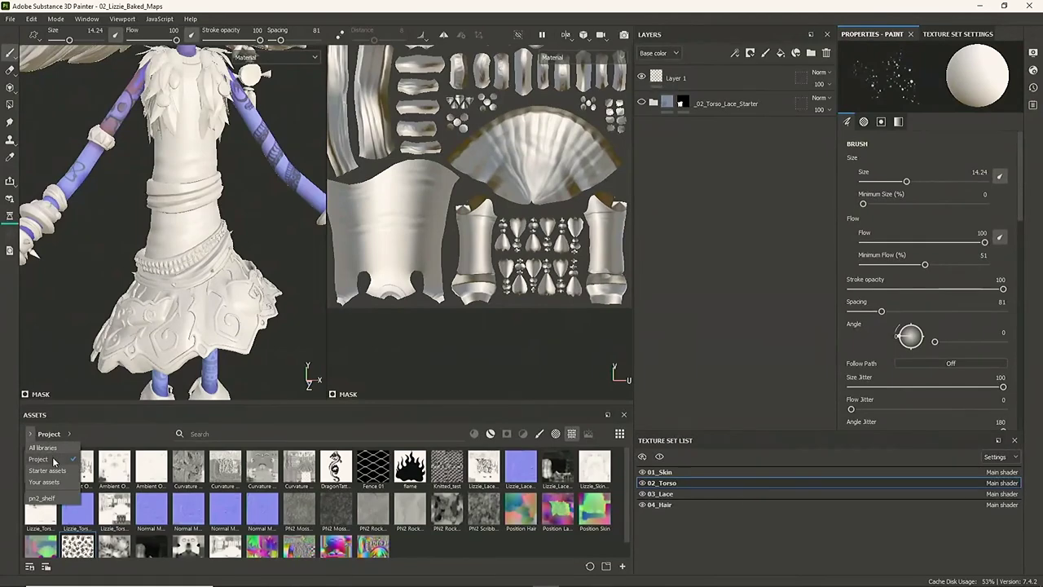
{"action": "left_click", "coordinate": [55, 460]}
{"action": "left_click", "coordinate": [491, 435]}
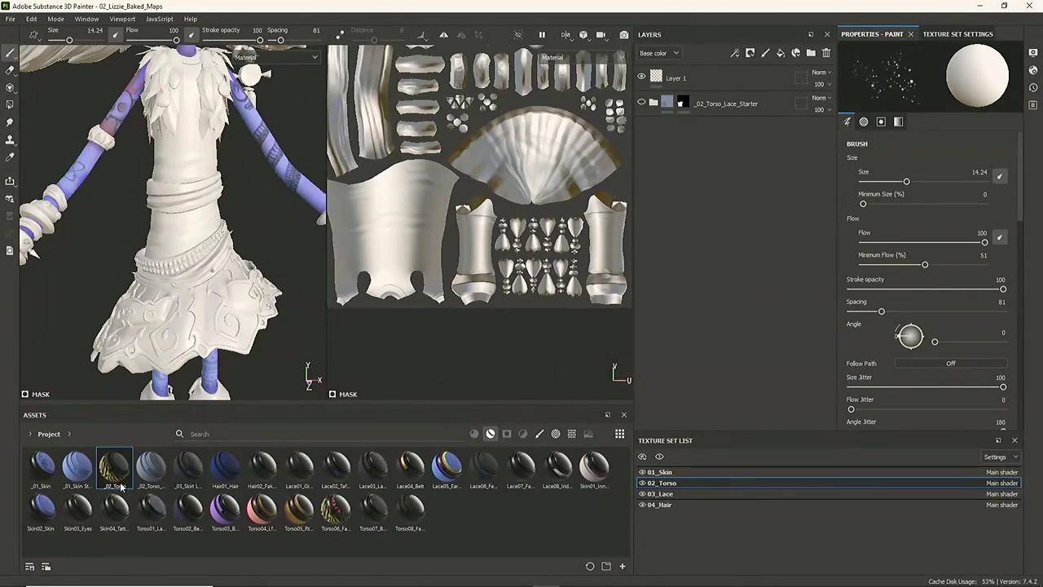
{"action": "left_click_drag", "start_coordinate": [114, 466], "coordinate": [718, 266]}
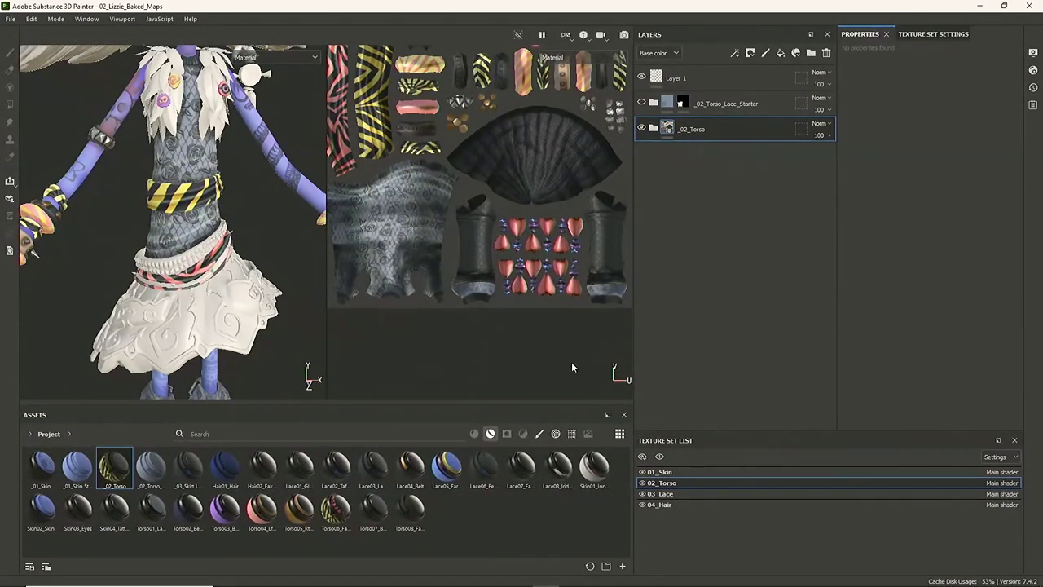
View the layer stacks of the 04_Hair and 03_Lace texture sets
{"action": "left_click", "coordinate": [706, 503]}
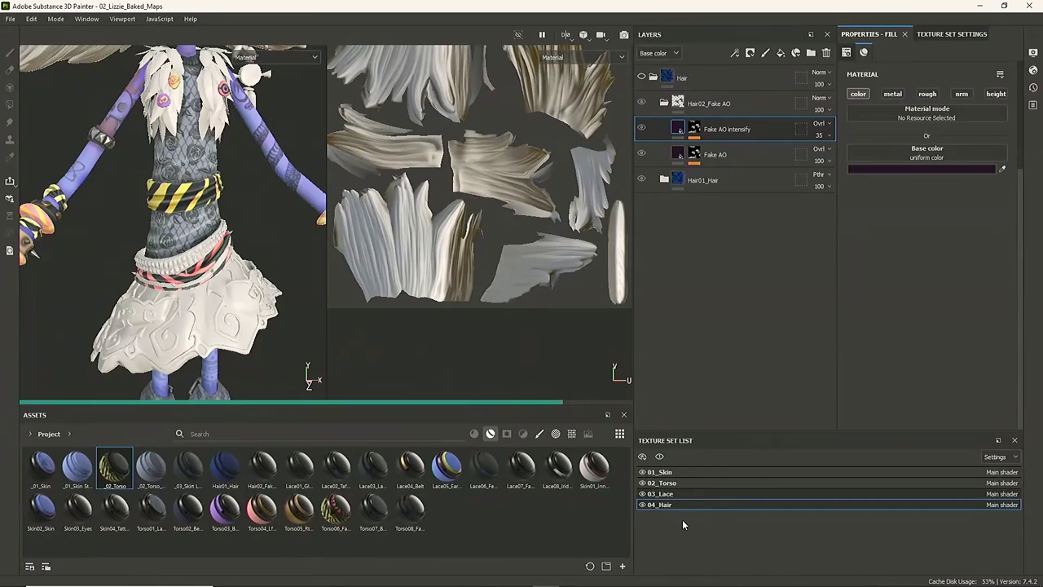
{"action": "left_click", "coordinate": [684, 493]}
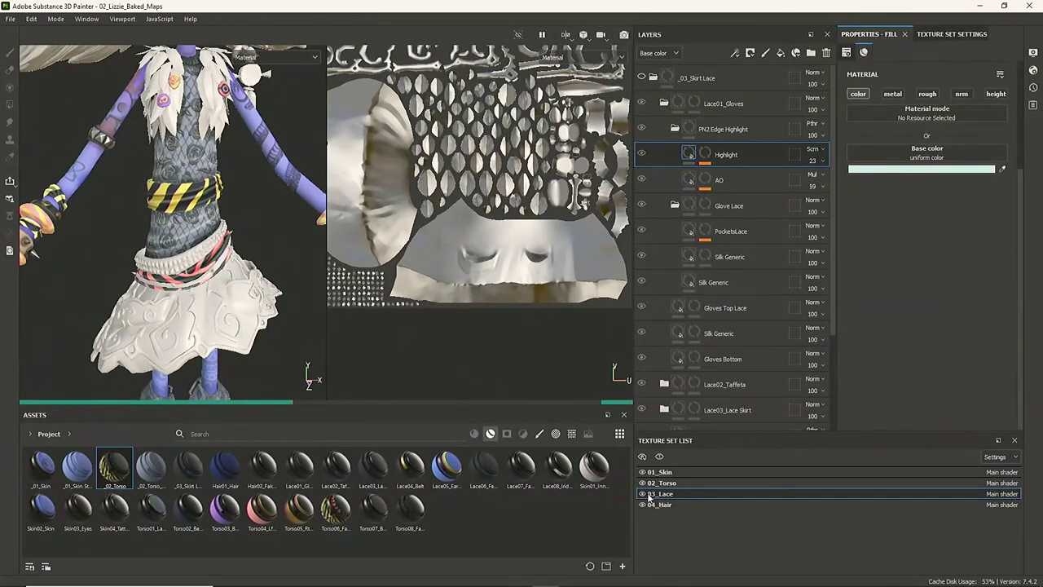
Switch to the PowerPoint presentation, start its slide show and advance to the "Lizzie - Final Material Pass" slide
{"action": "left_click", "coordinate": [980, 7]}
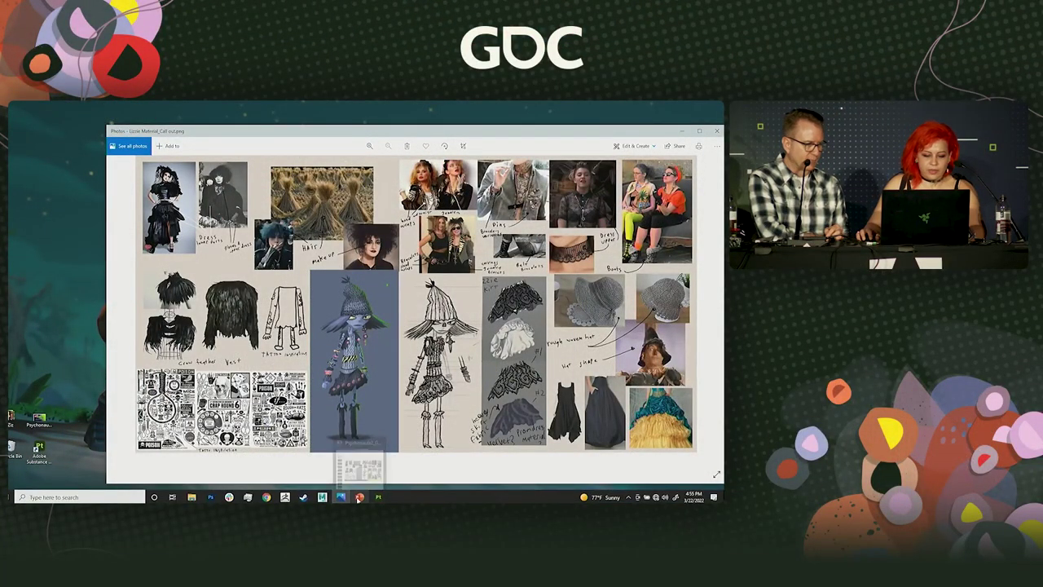
{"action": "left_click", "coordinate": [359, 496]}
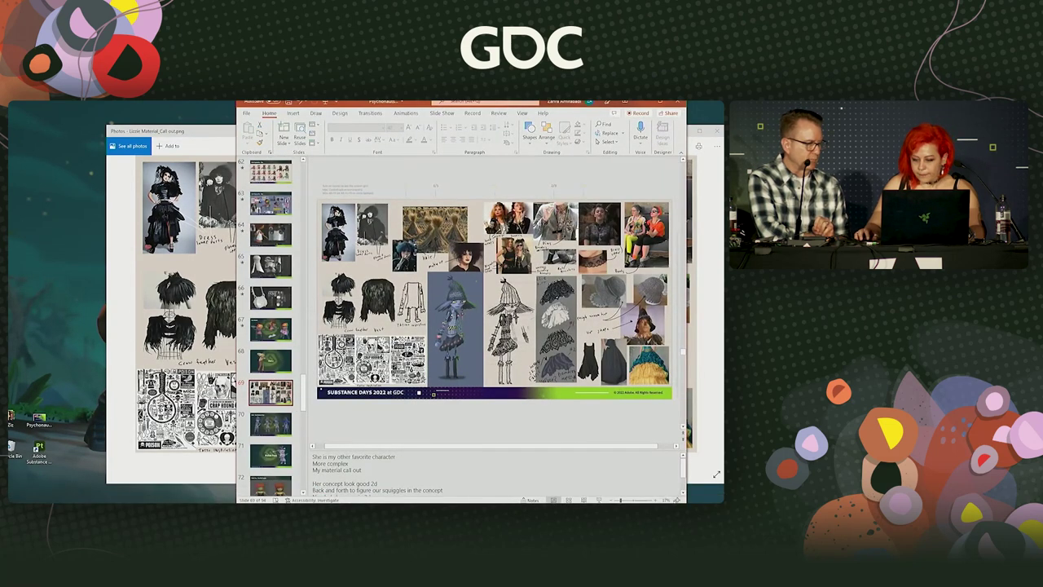
{"action": "left_click", "coordinate": [599, 499]}
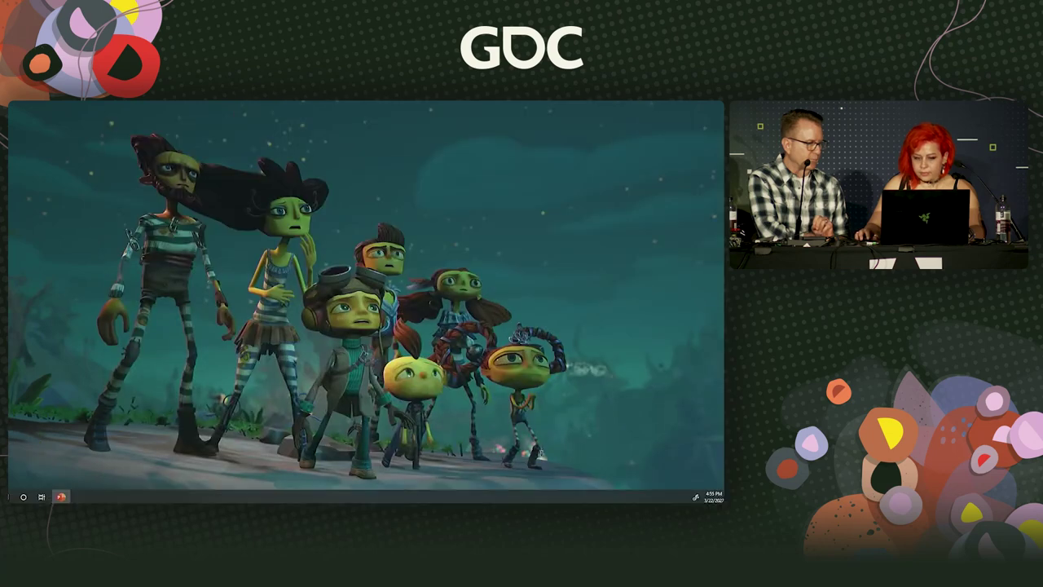
{"action": "key", "text": "Right"}
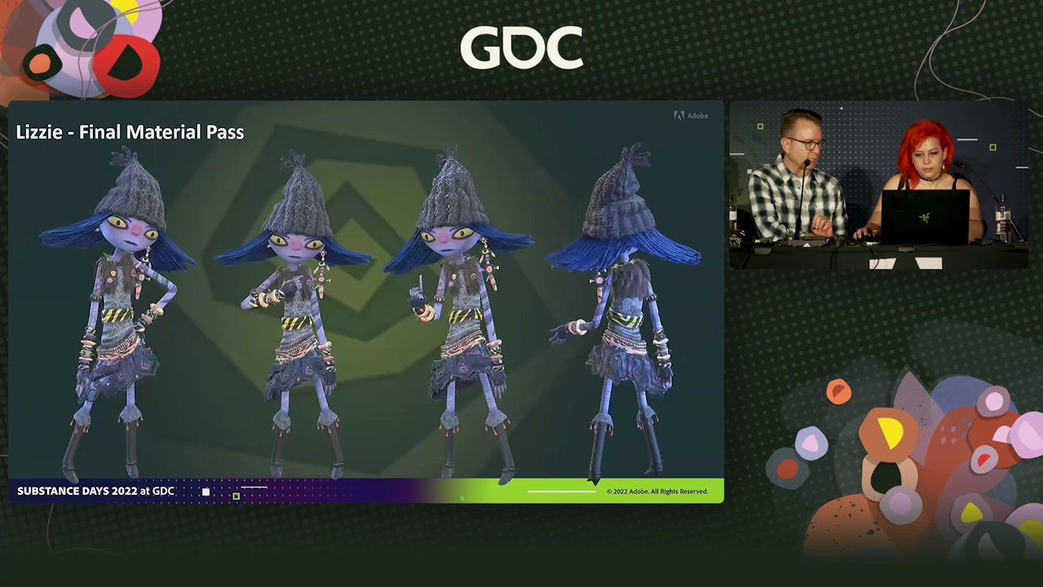